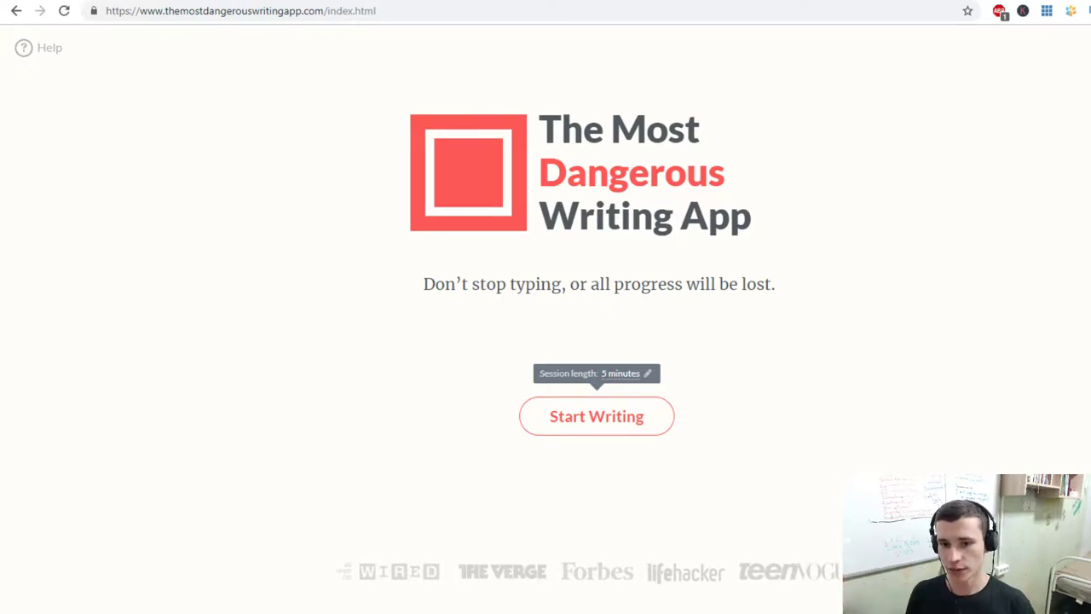
Start the session and type the greeting 'Hello, dear World. I'm glad to see you again :)'.
left_click(600, 434)
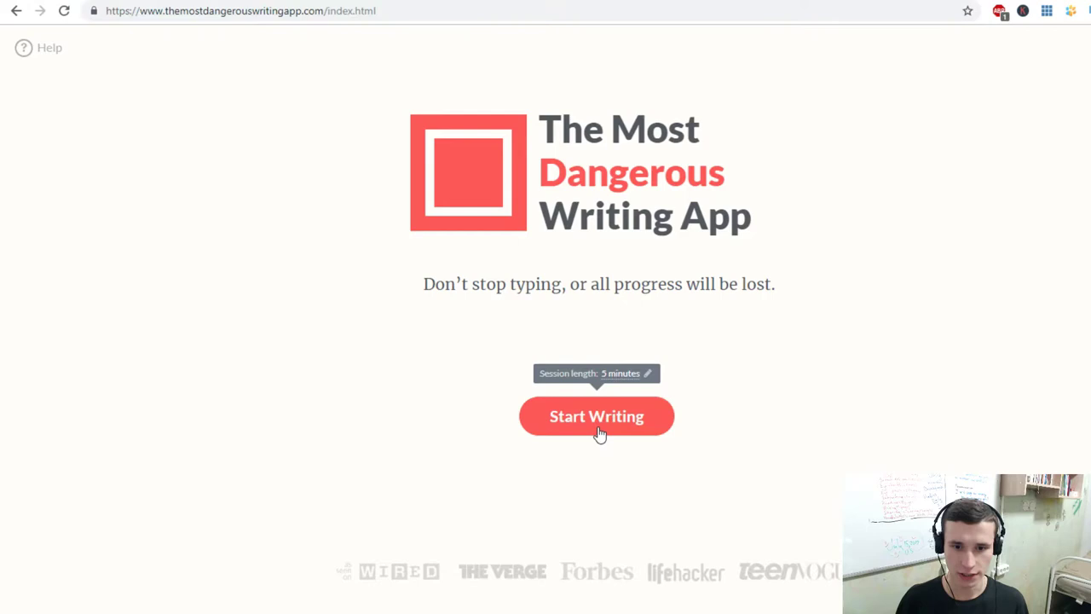
type("He")
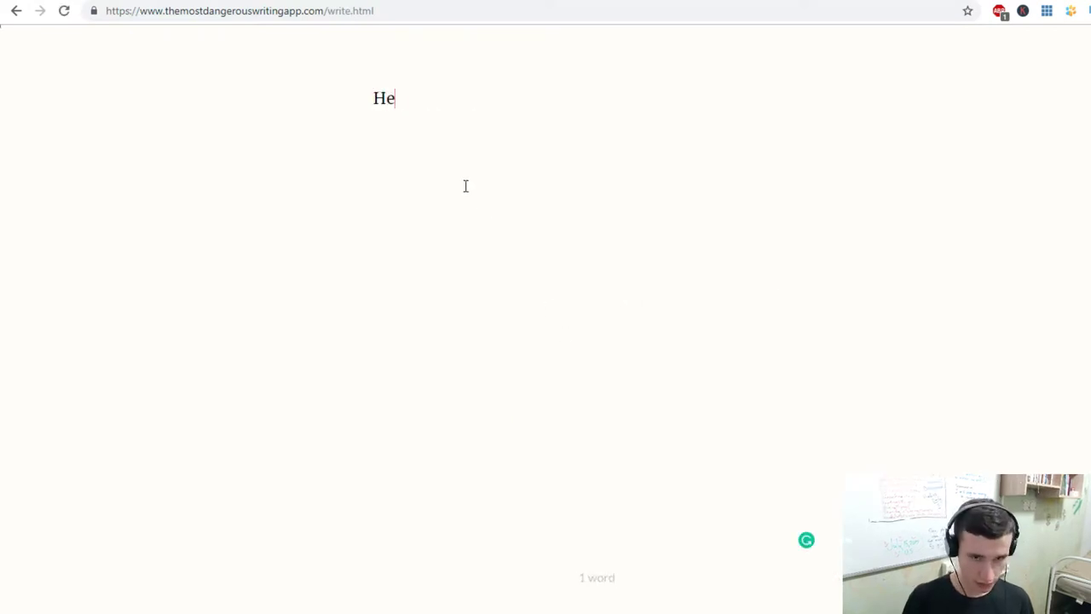
type("llo, dear W")
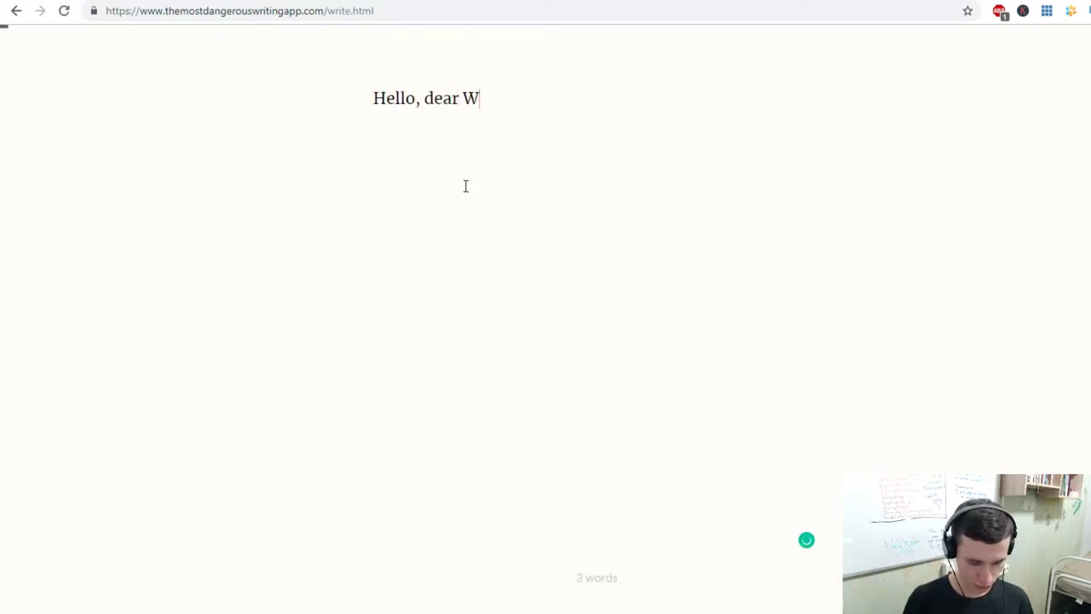
type("orld. I;")
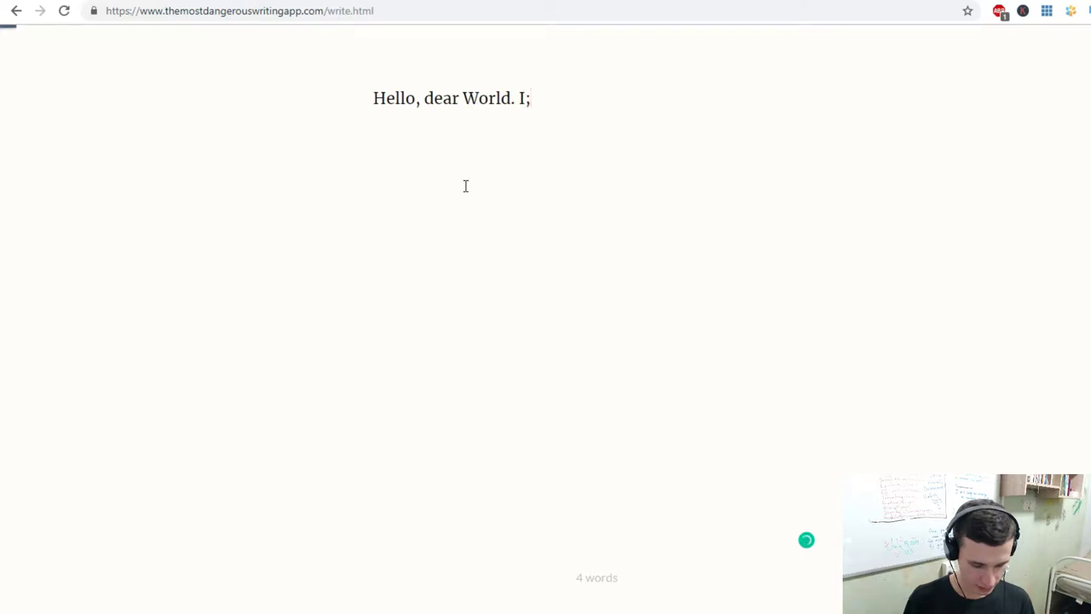
type("m g")
key("BackSpace")
key("BackSpace")
key("BackSpace")
key("BackSpace")
type("'")
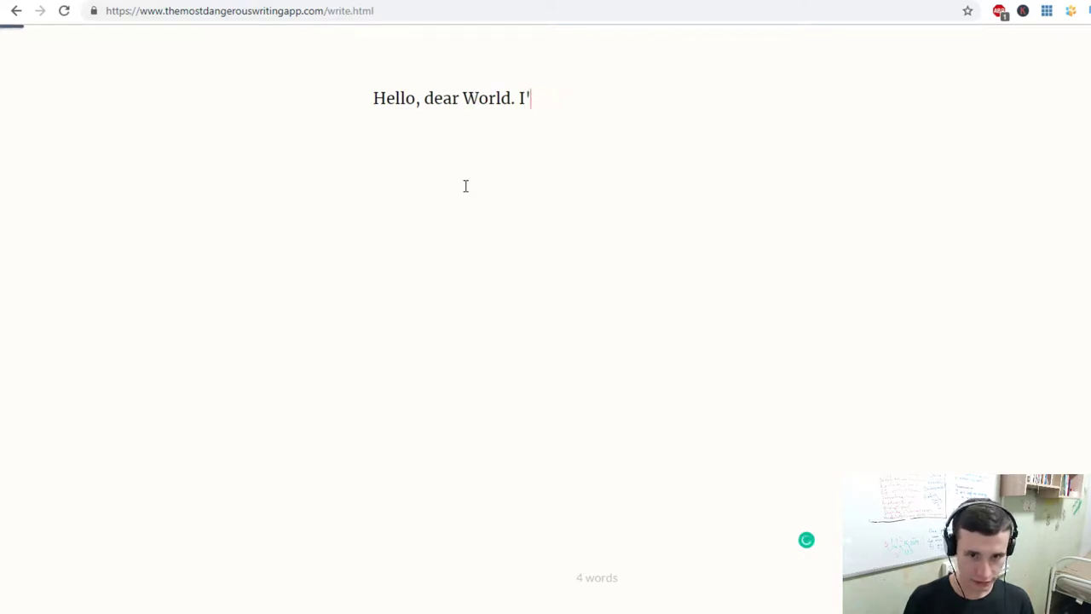
type("m glad to se")
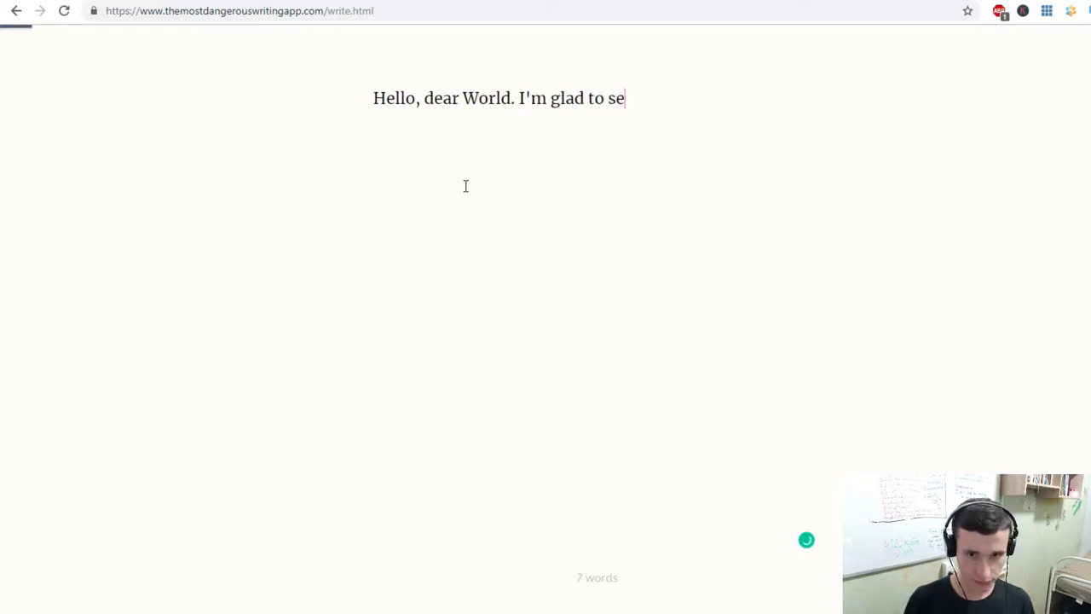
type("e tyo")
key("BackSpace")
key("BackSpace")
key("BackSpace")
type("you")
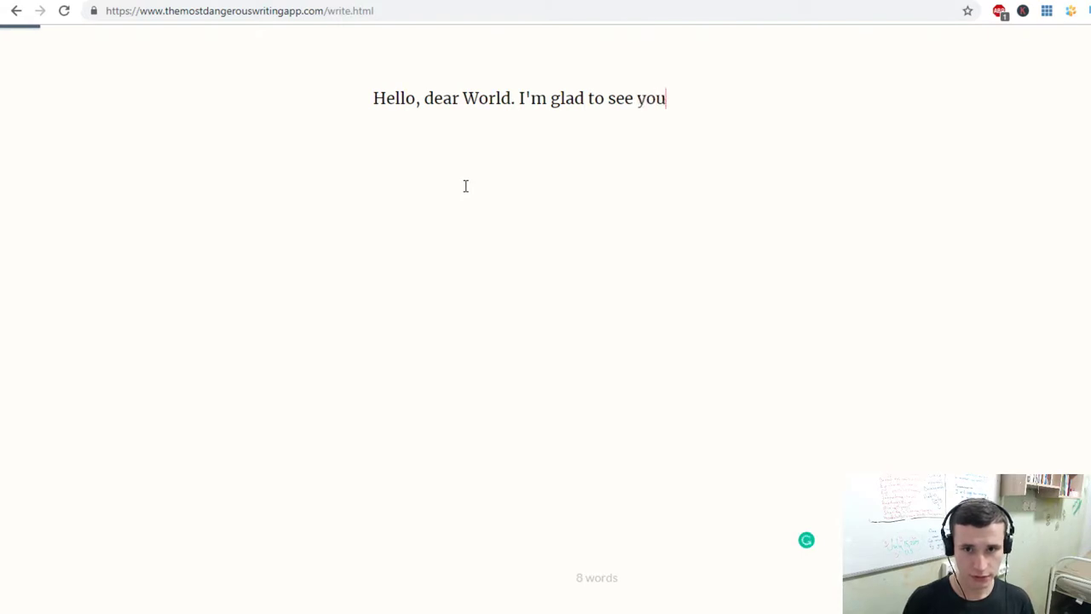
type(" again :)")
Add the line 'I love this World and all othe opportunities inside of it.'.
key("Return")
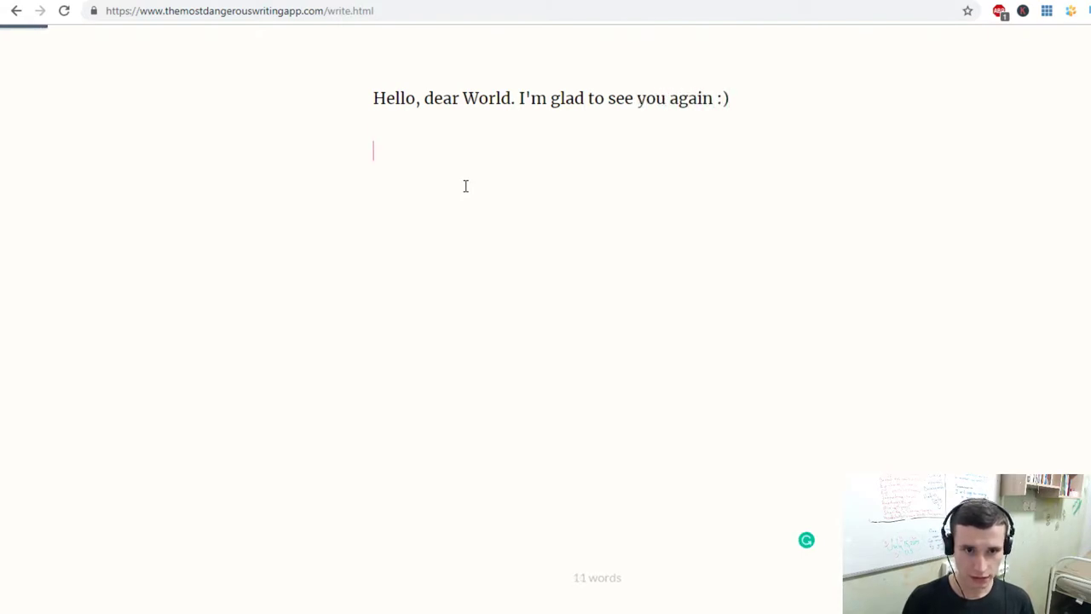
type("I love this ")
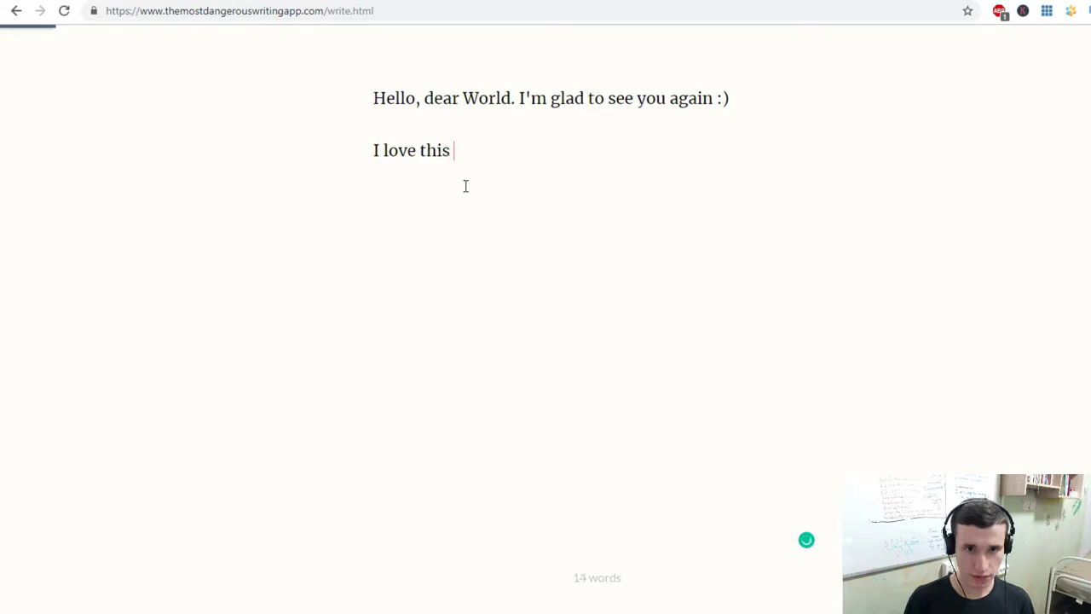
type("World and all")
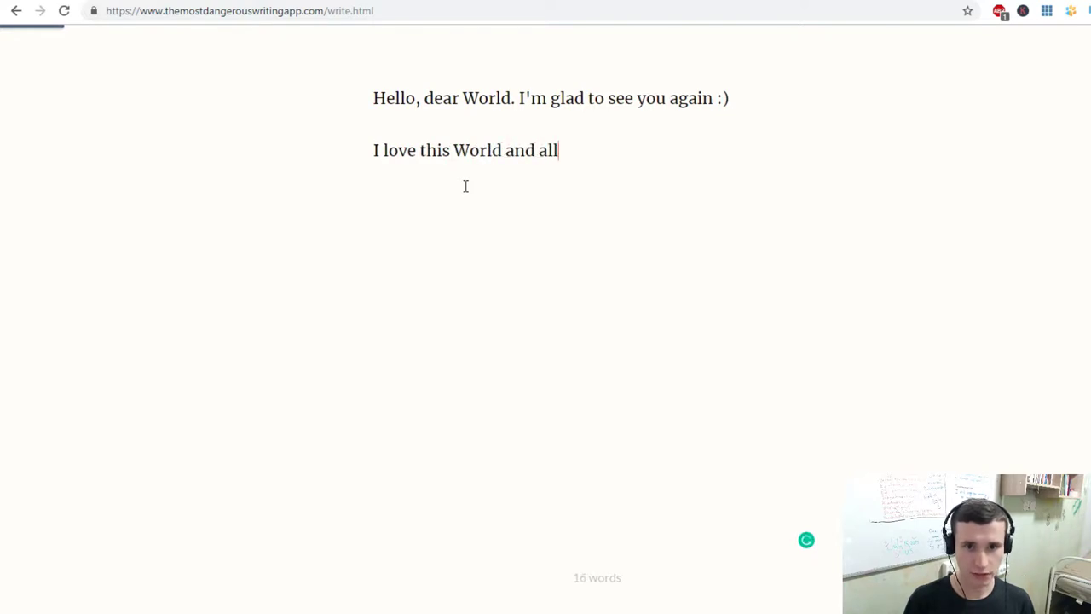
type(" othe opo")
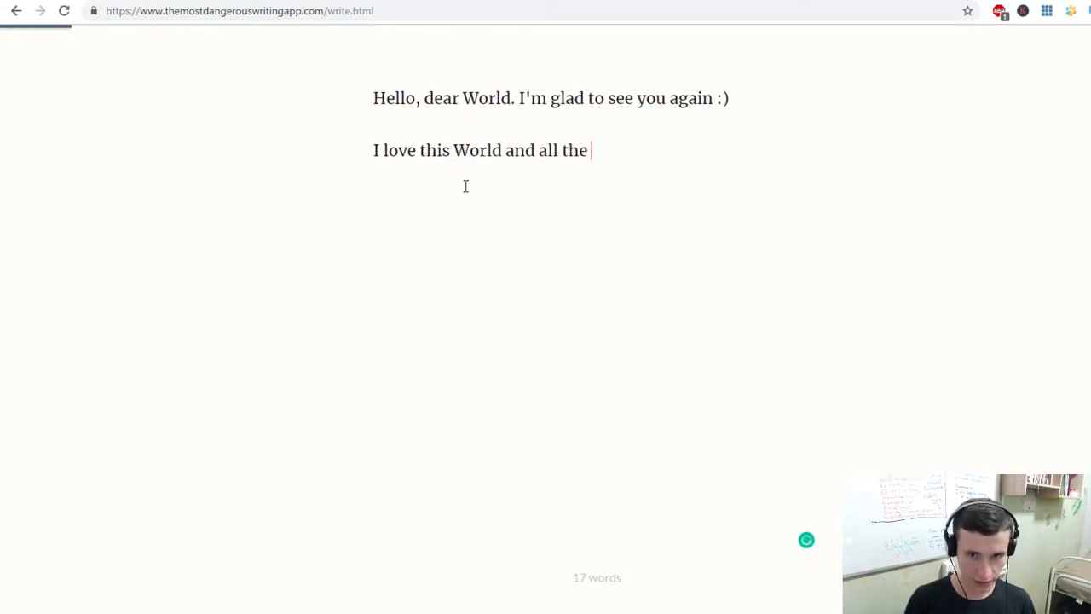
key("BackSpace")
type("po")
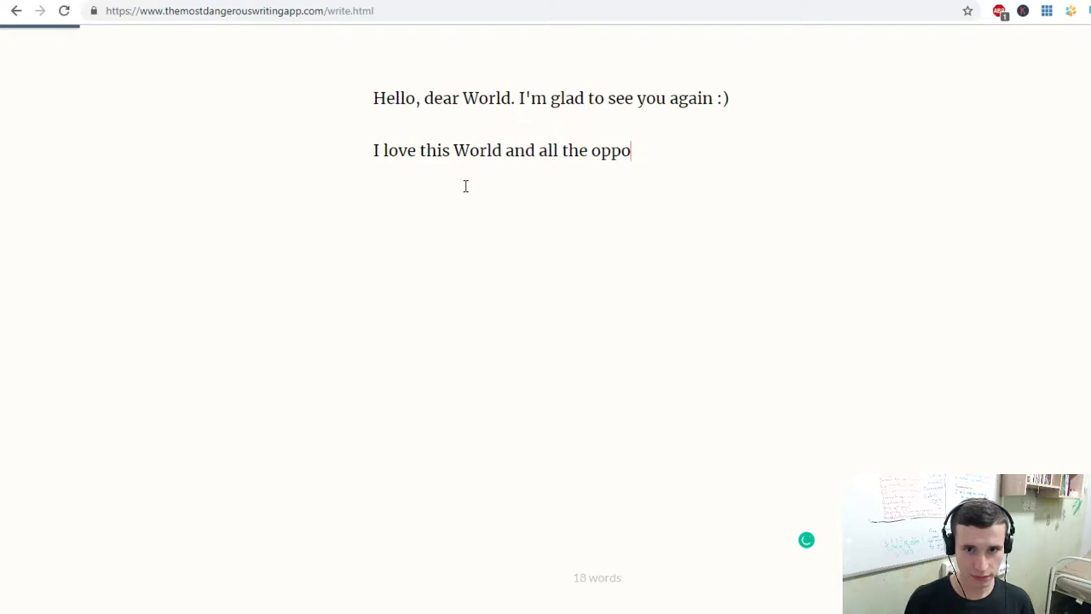
type("rtunitie")
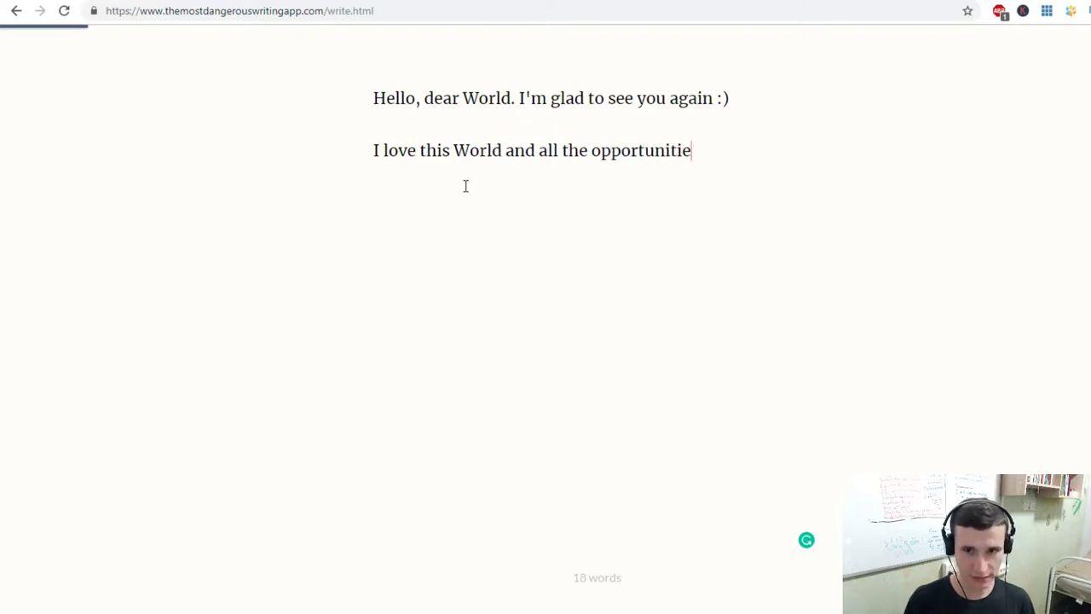
type("s insed")
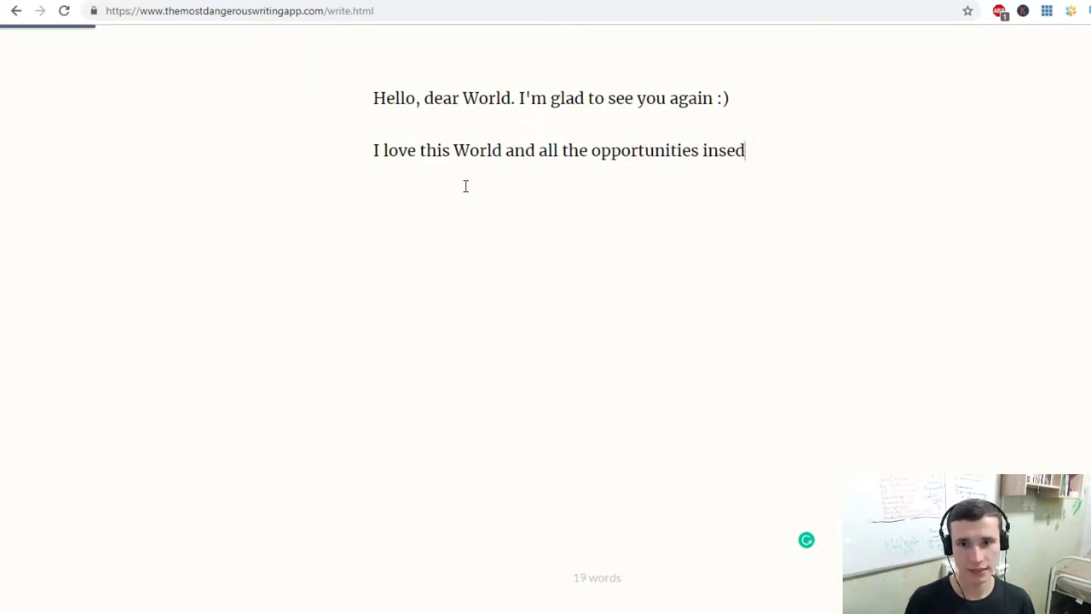
key("BackSpace")
key("BackSpace")
type("ide of")
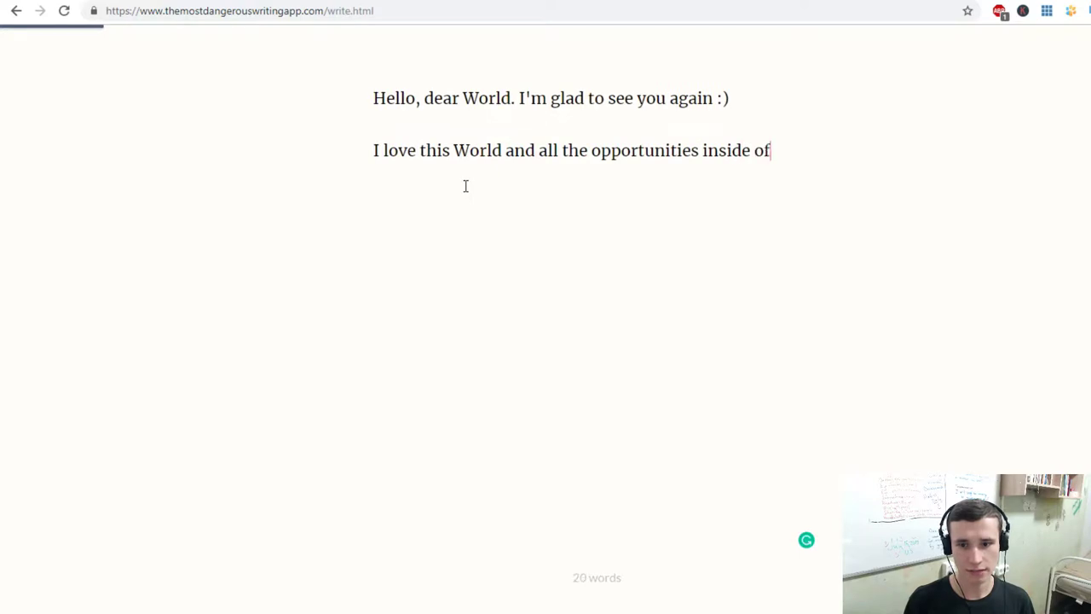
type(" it.")
Add the line 'Every day I do action s to improve yourself. You can do same. Or you can be'.
key("Return")
key("Return")
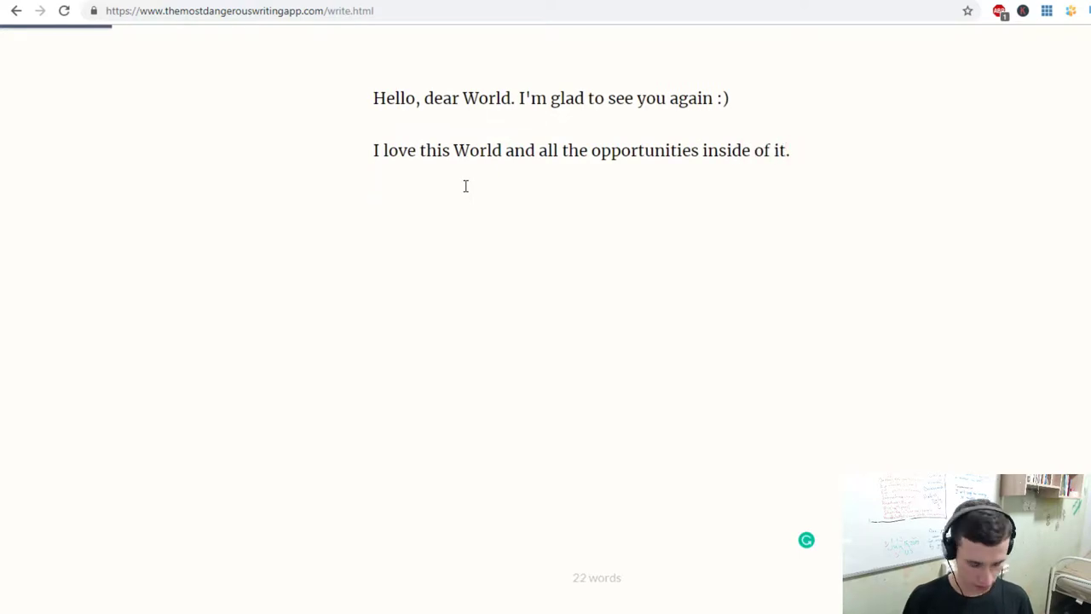
type("Every day ")
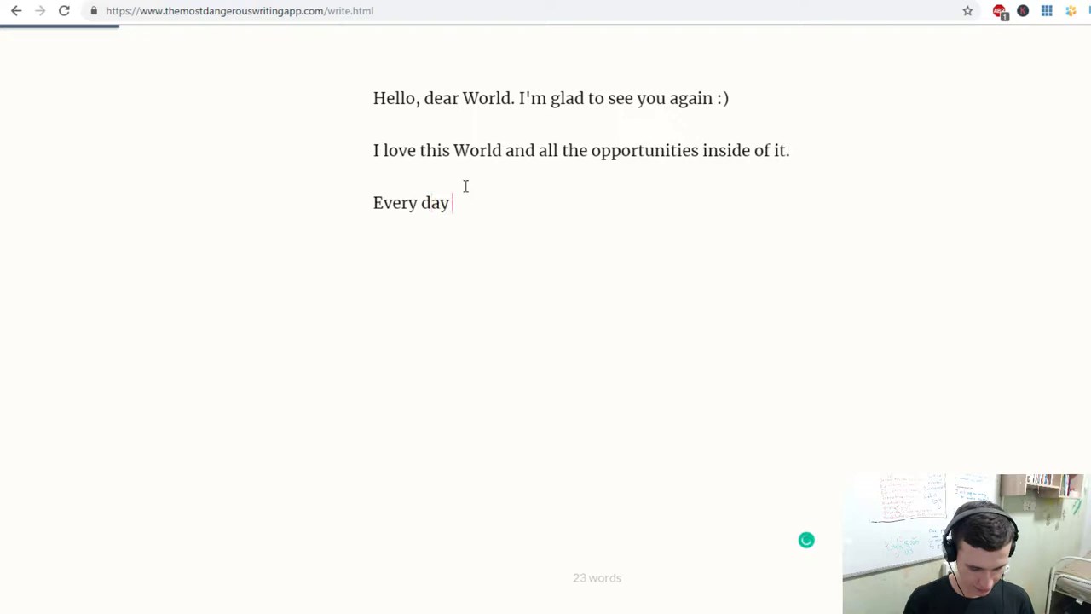
type("I do actio")
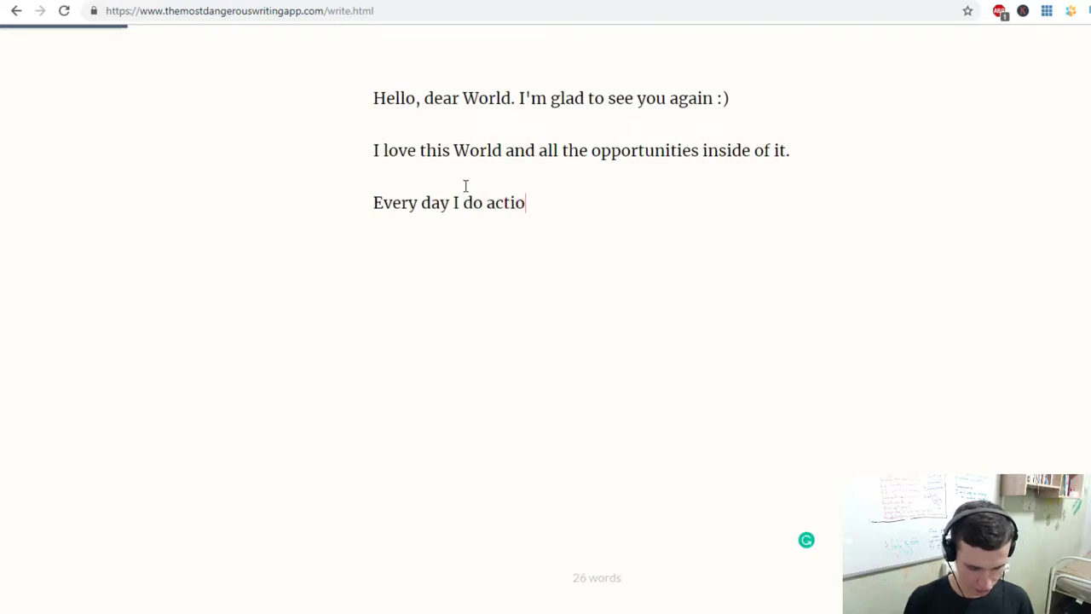
type("n s for ")
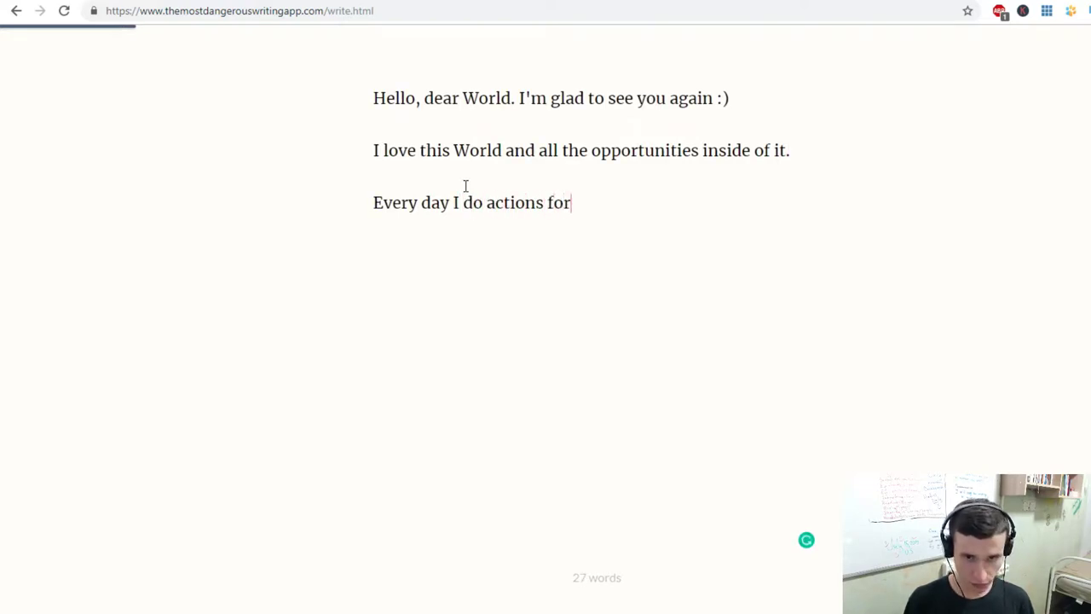
type("improv")
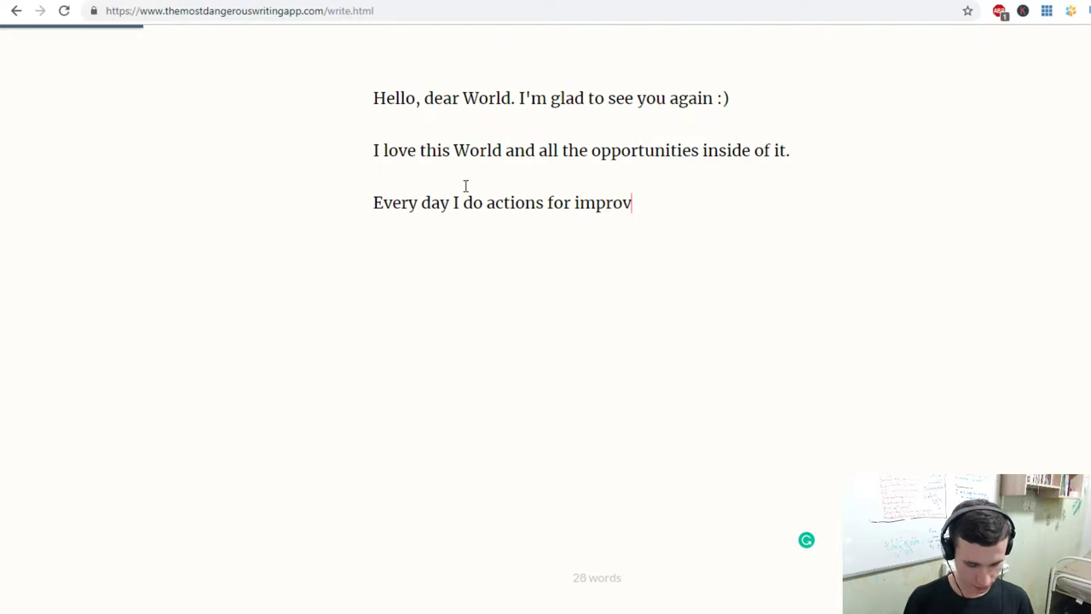
key("BackSpace")
key("BackSpace")
key("BackSpace")
key("BackSpace")
key("BackSpace")
key("BackSpace")
key("BackSpace")
key("BackSpace")
type("to")
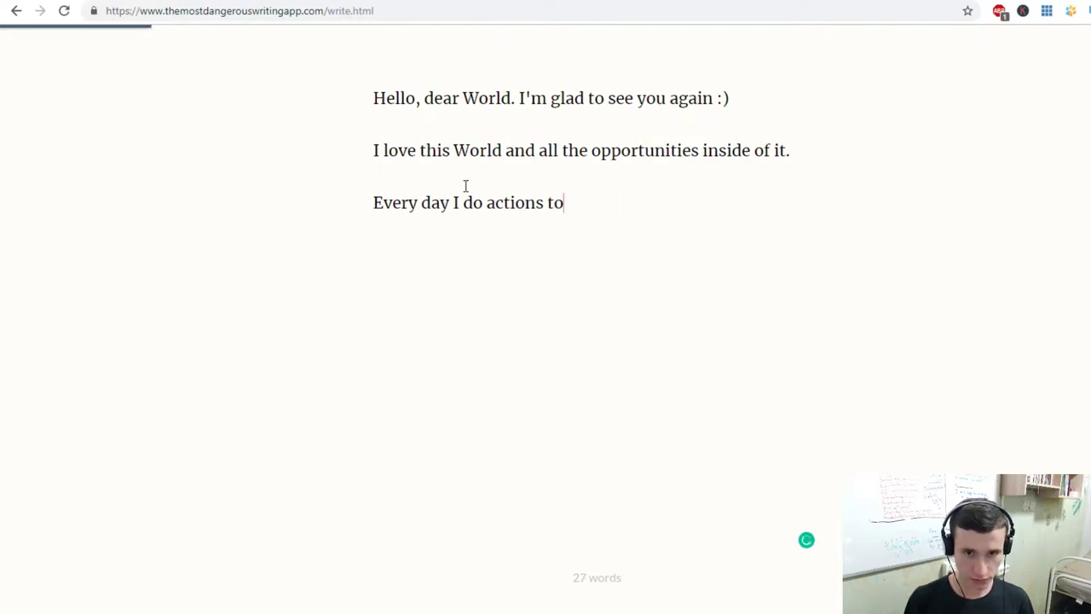
type(" improve ")
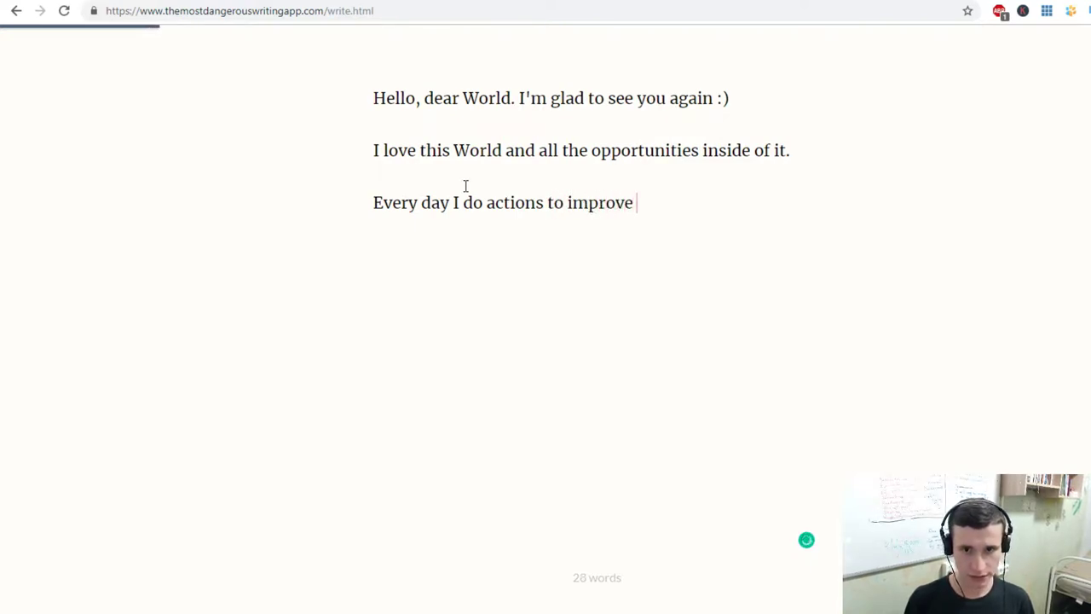
type("yourself")
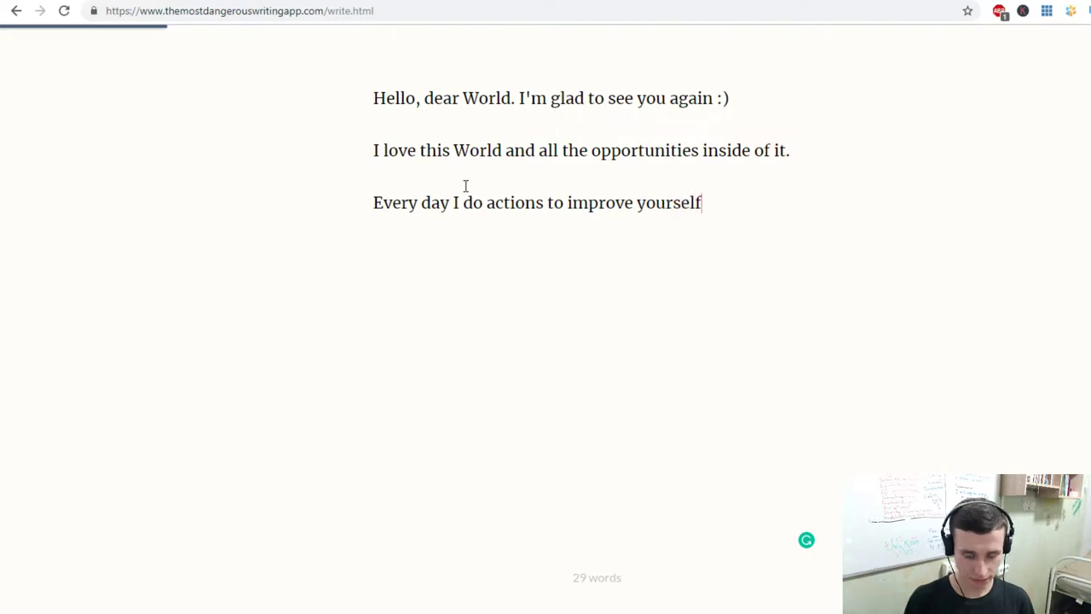
type(". ")
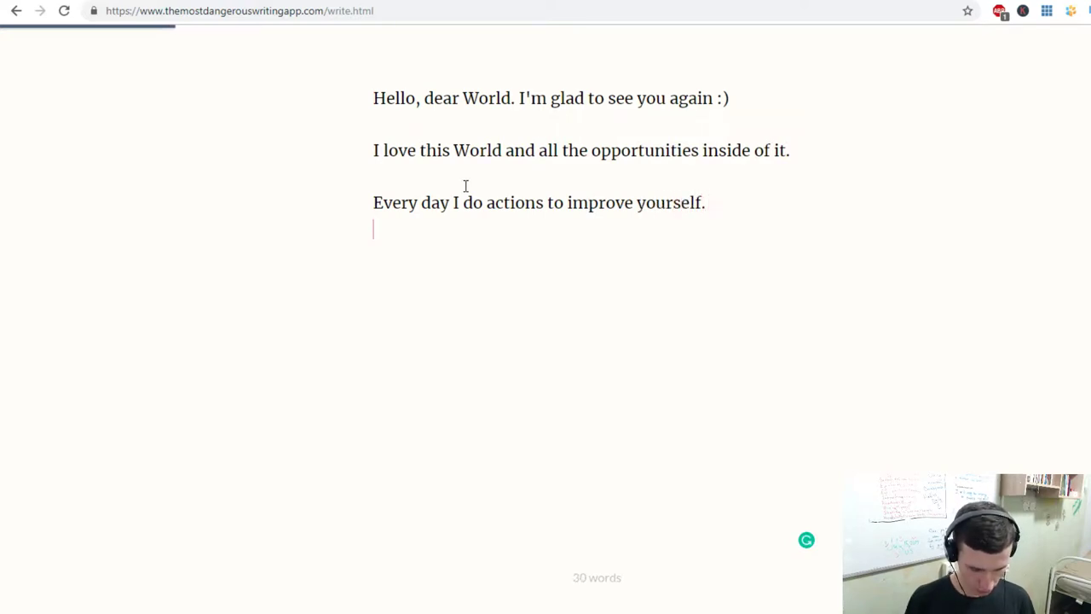
type("You can do ")
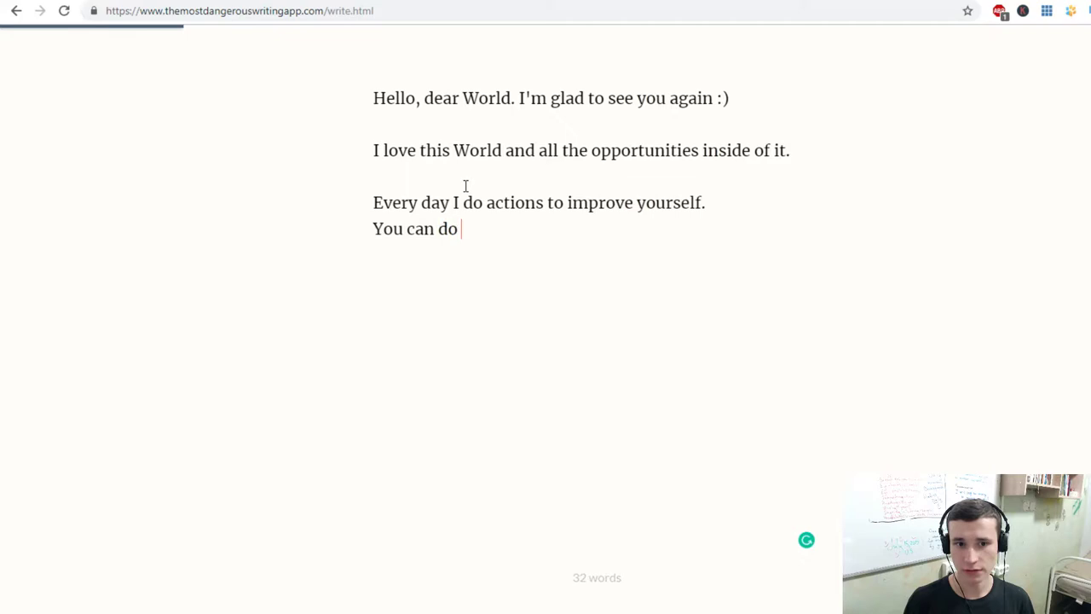
type("same.")
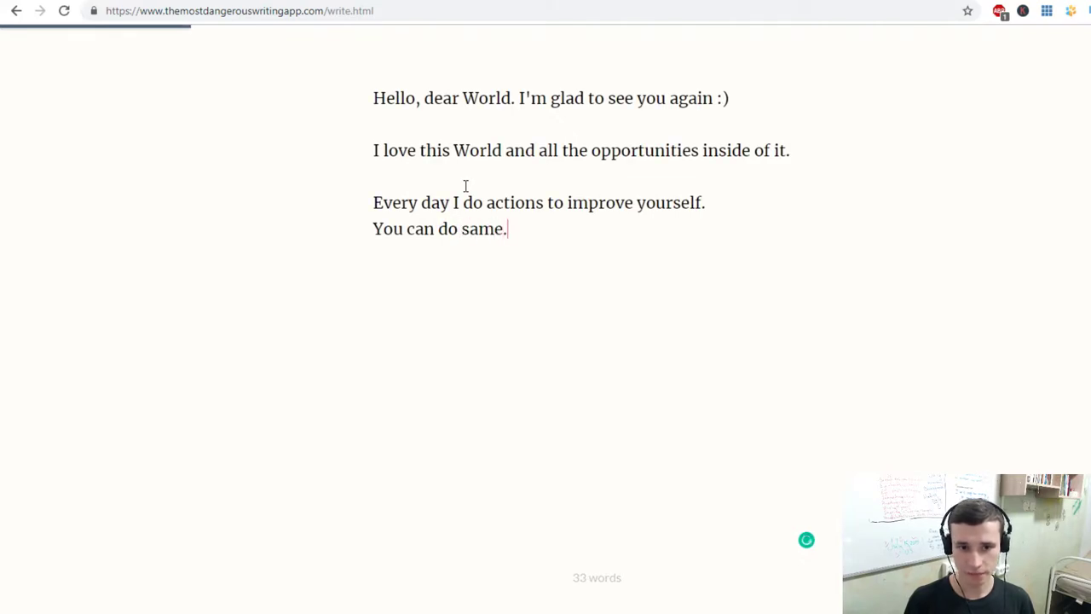
type(" Or ")
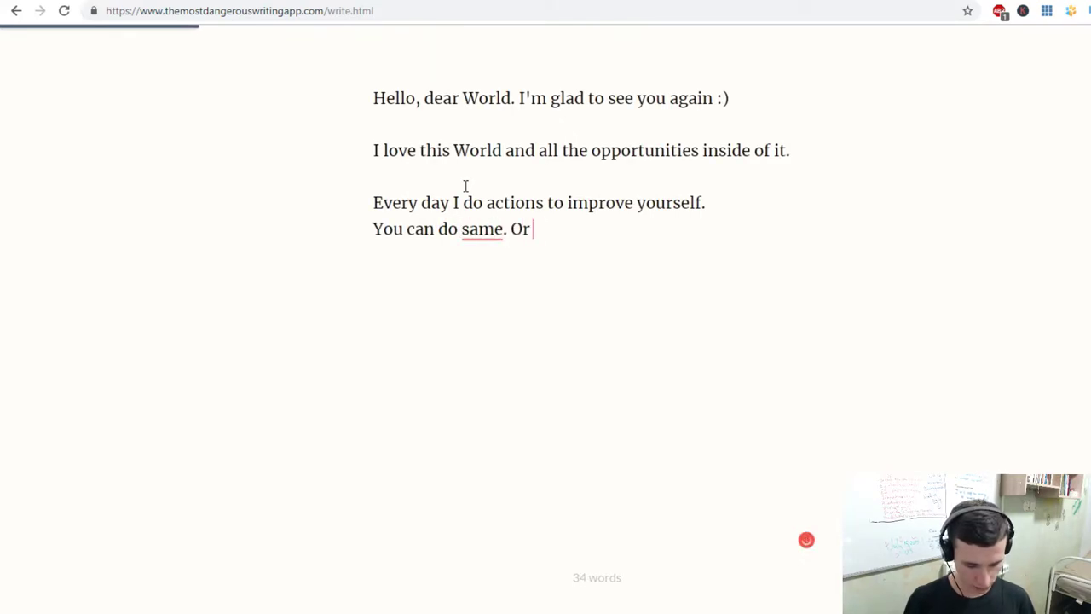
type("you can be")
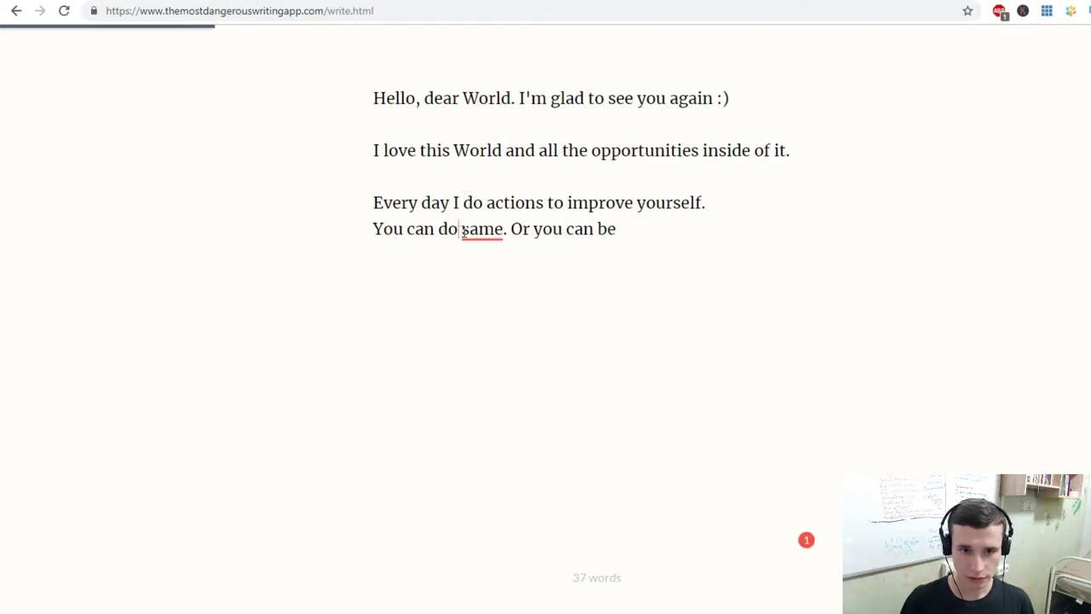
Accept the 'the same' correction and finish the sentence with 'yourself.'.
mouse_move(465, 226)
left_click(493, 278)
left_click(659, 230)
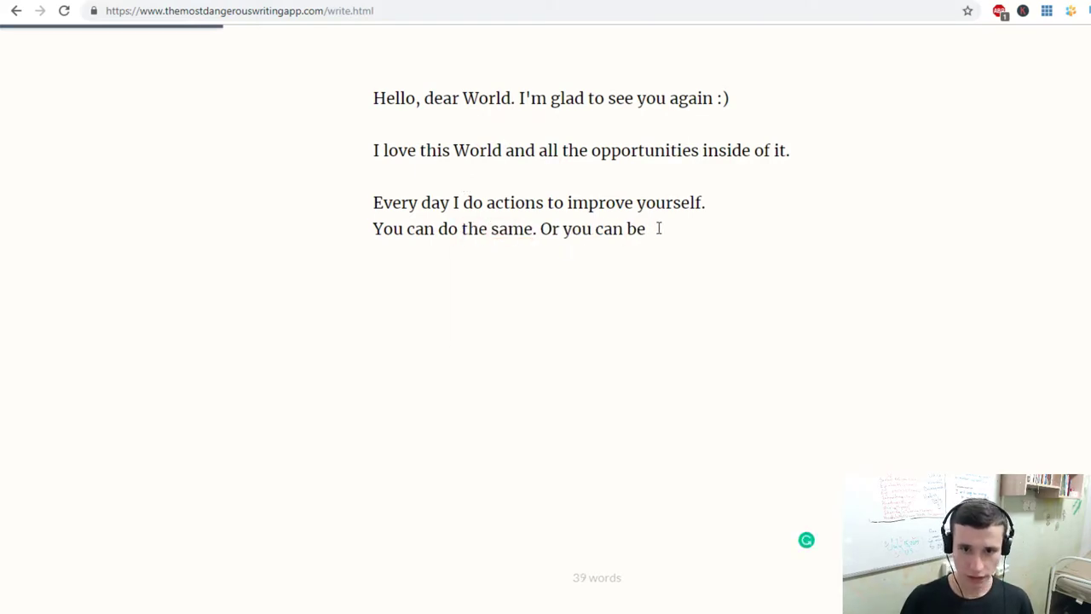
type("yourse")
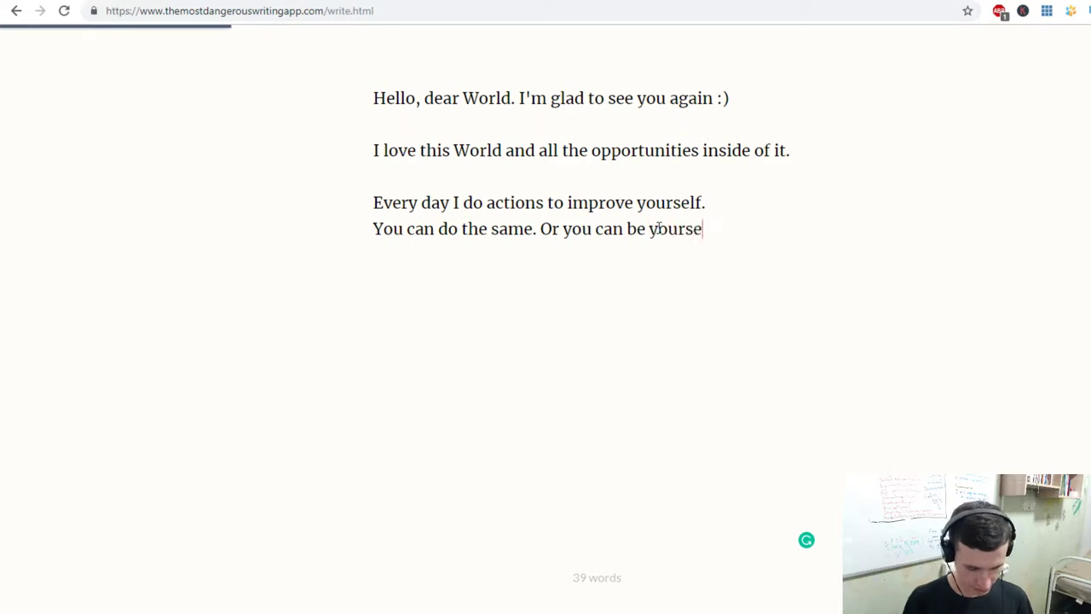
type("lf.")
Add lines 'Be yourself. Did you remember who you are?' and 'I don't fully understand who am I.'.
key("Return")
key("Return")
type("Be y")
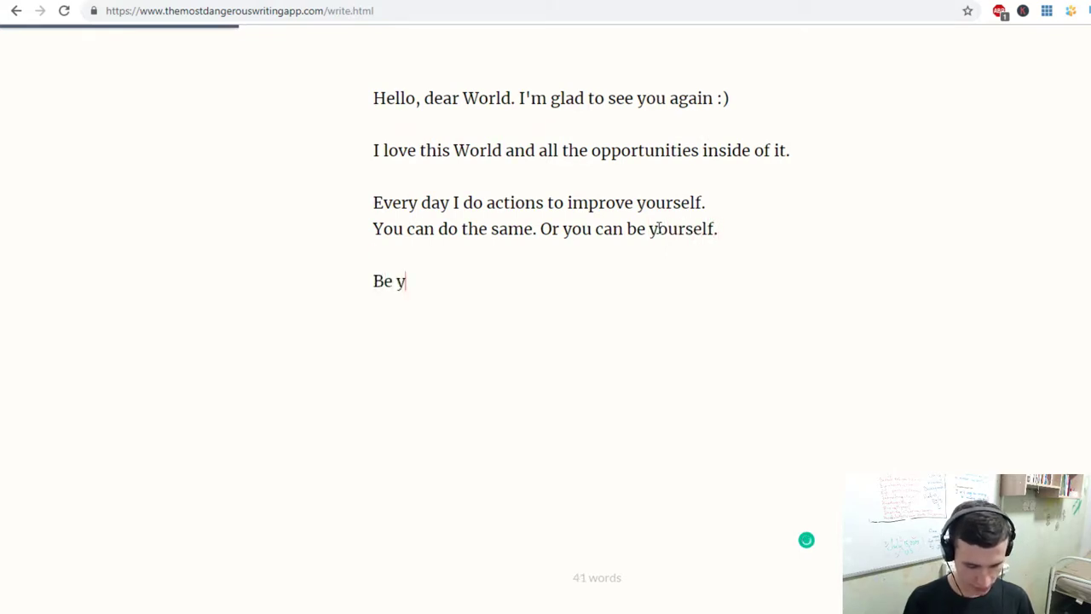
type("ourself. ")
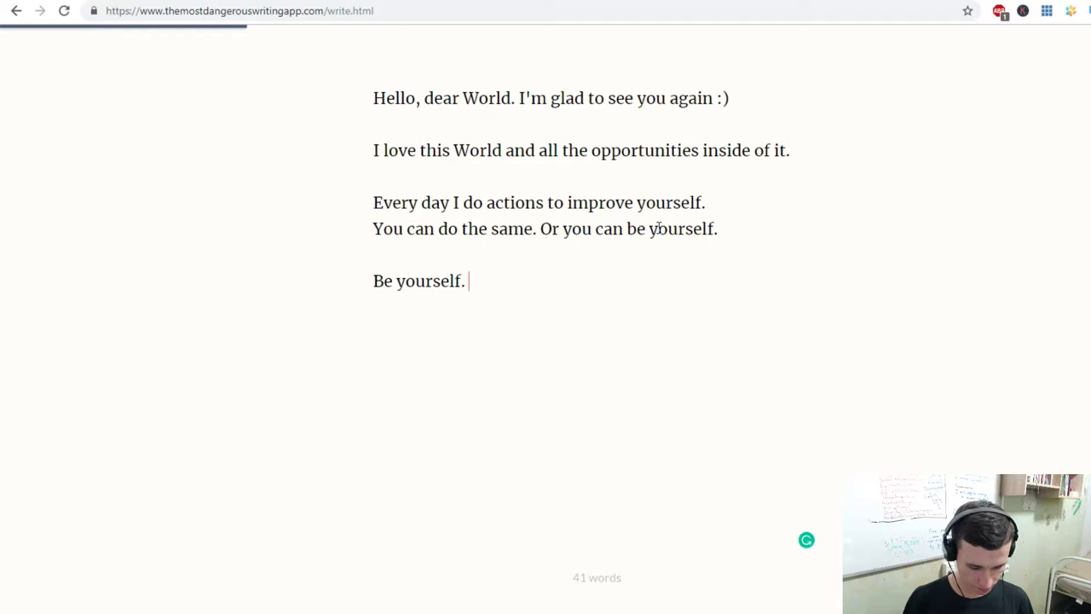
type("Did yo")
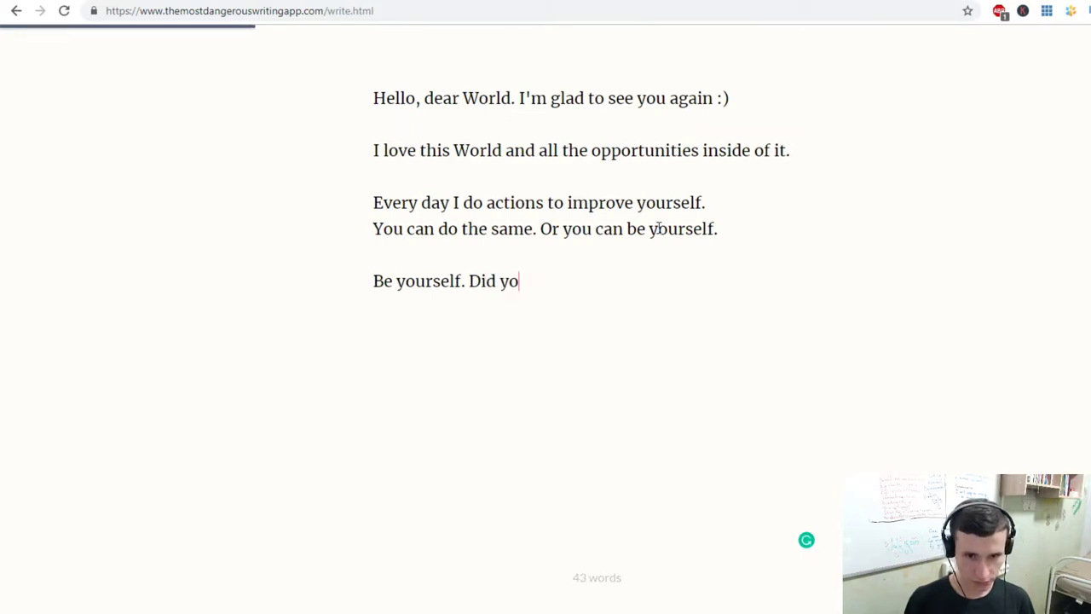
type("u remember")
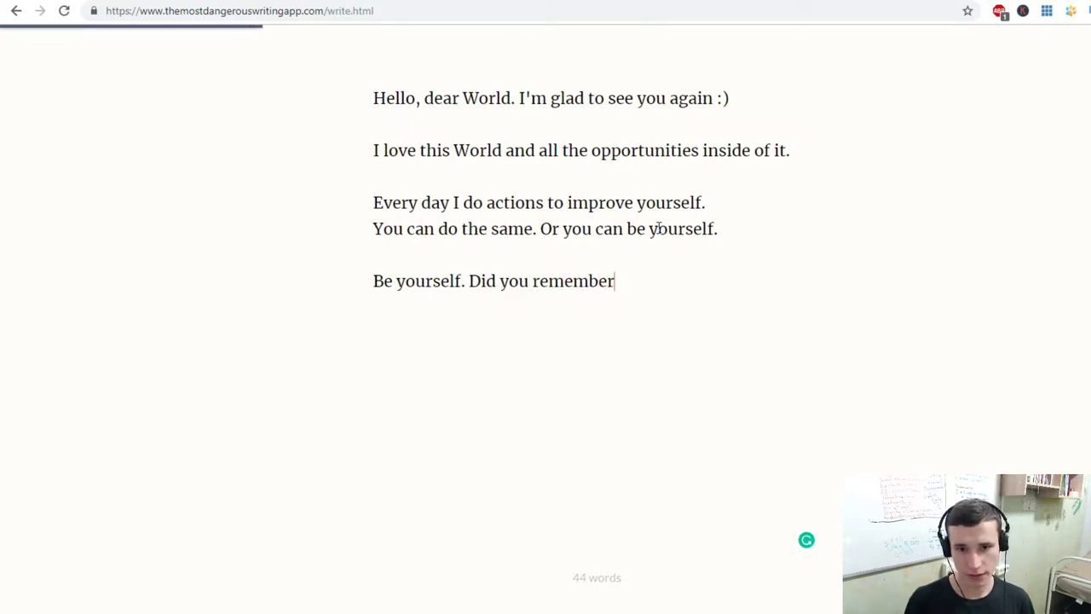
type(" who ")
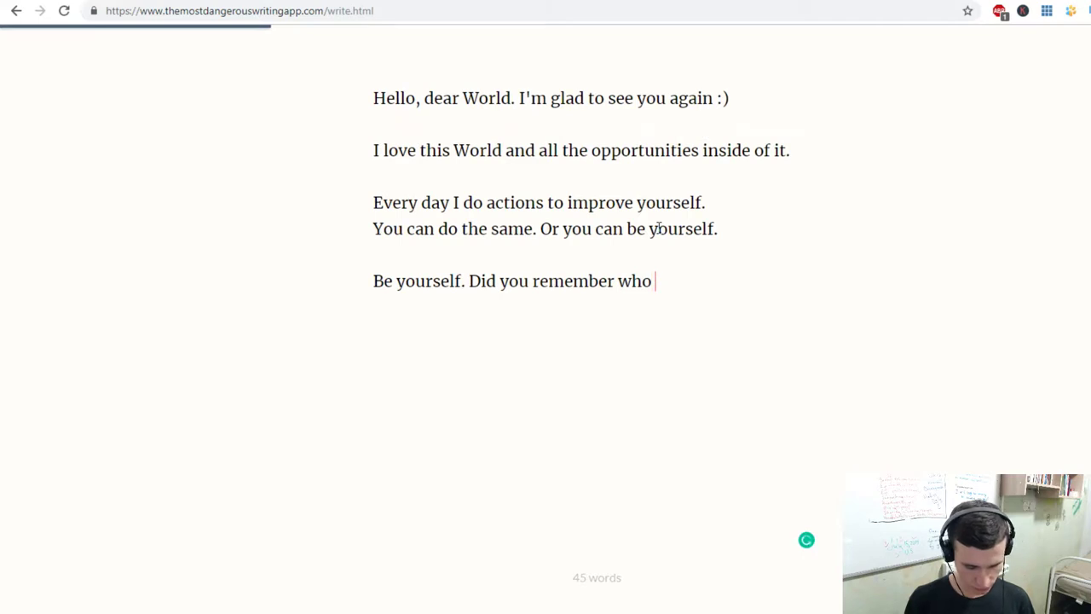
type("you are?")
key("Return")
key("Return")
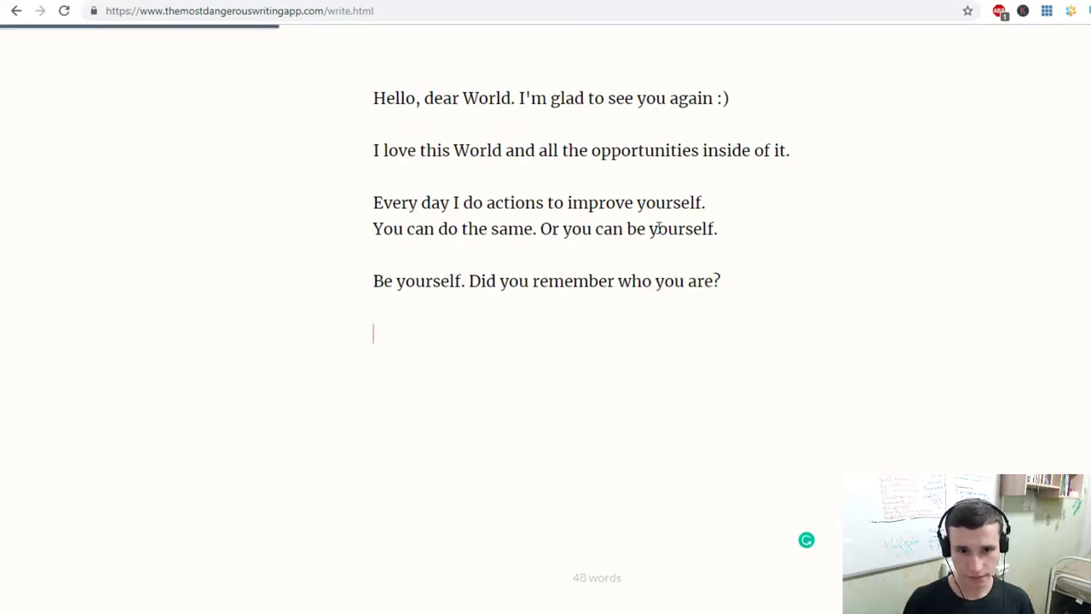
type("I")
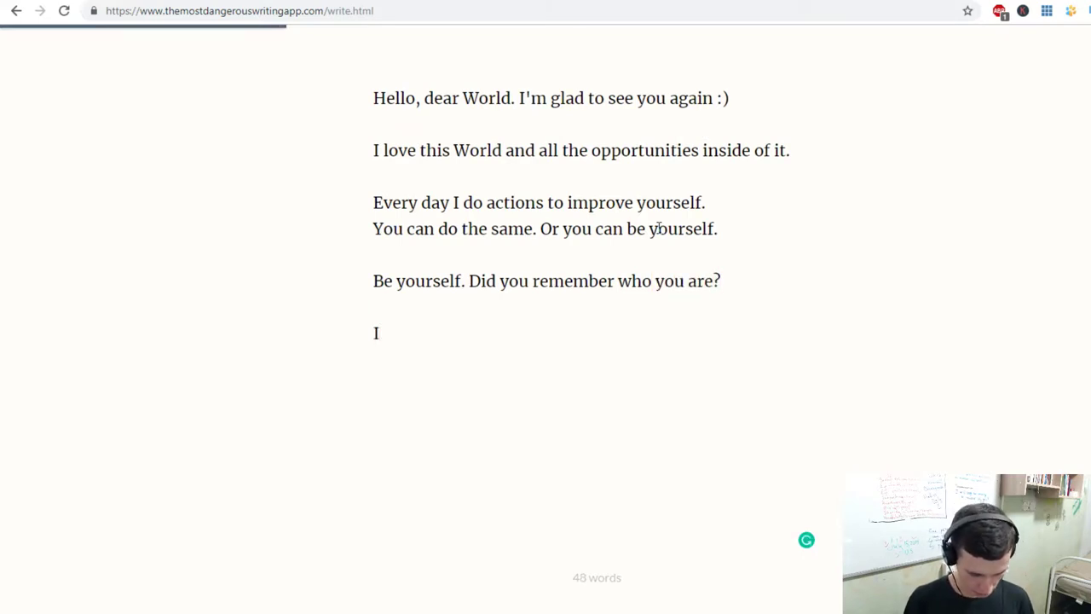
type(" dom")
key("BackSpace")
type("n't")
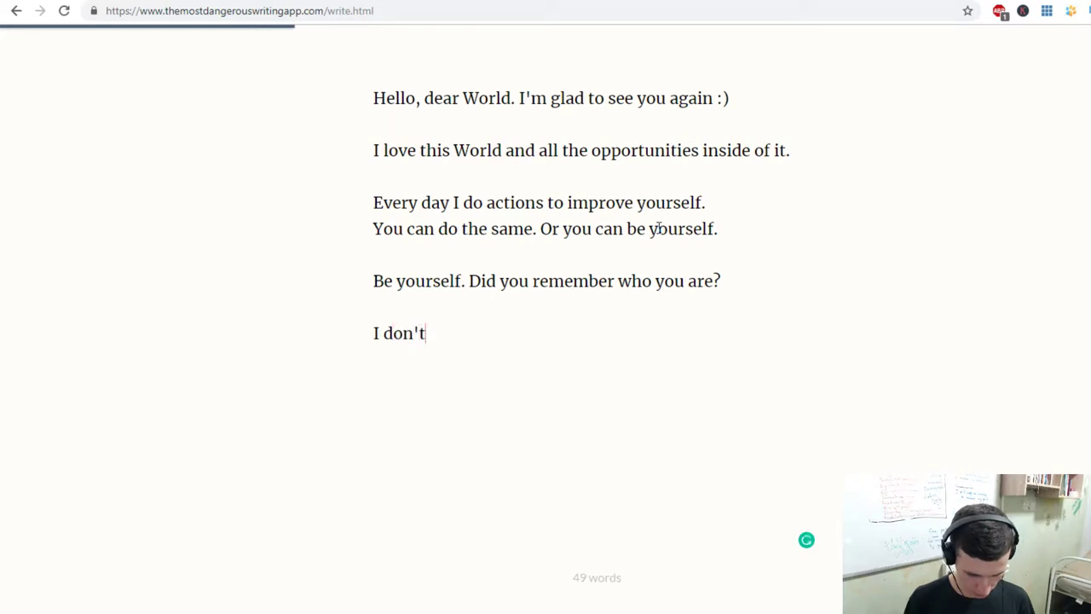
type(" fully under")
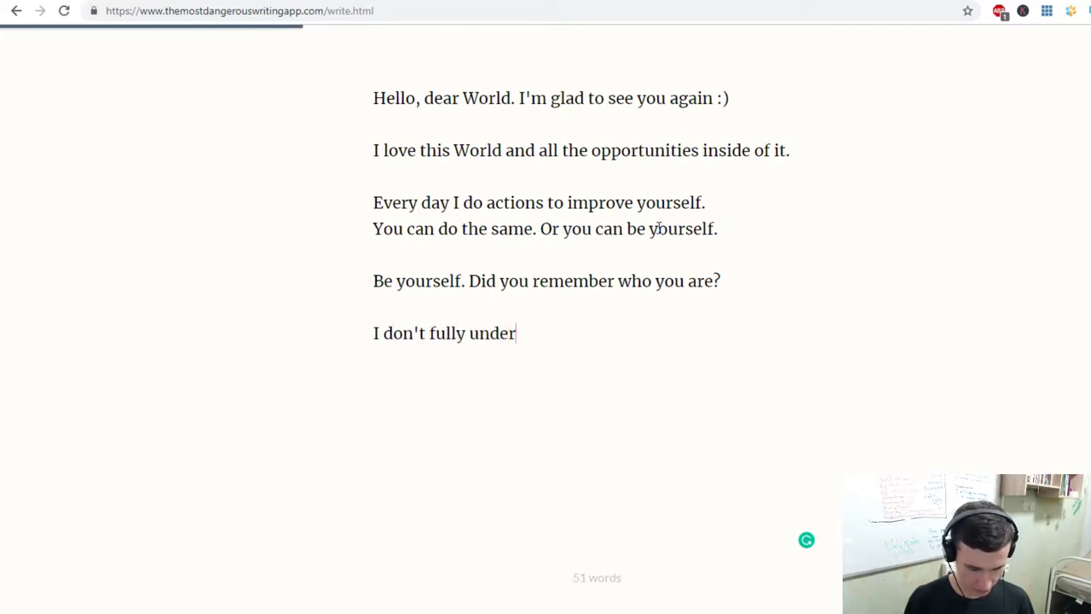
type("stan")
key("BackSpace")
type("and ")
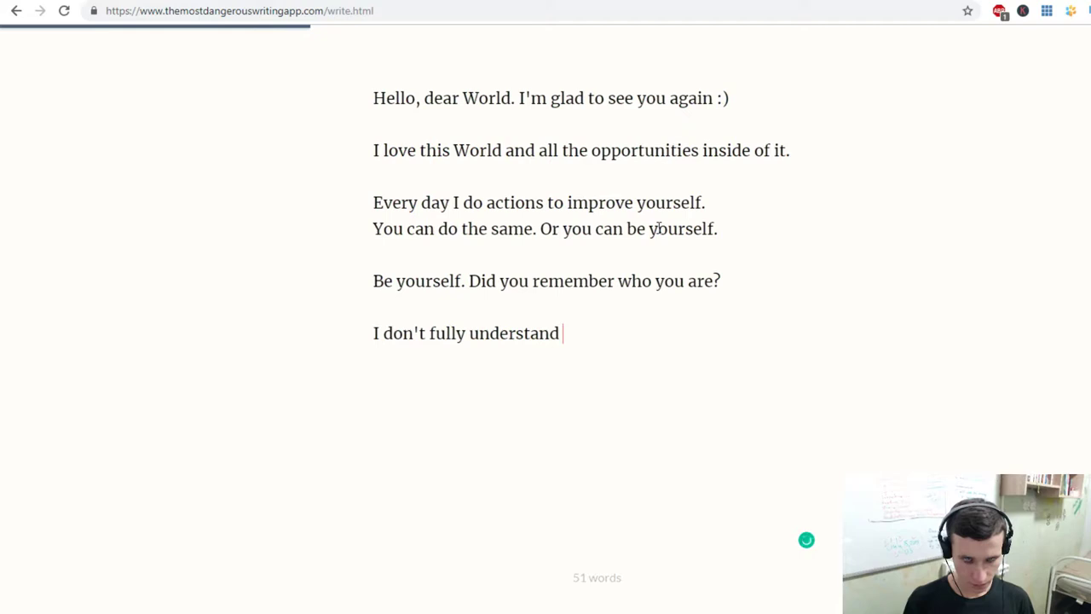
type("who")
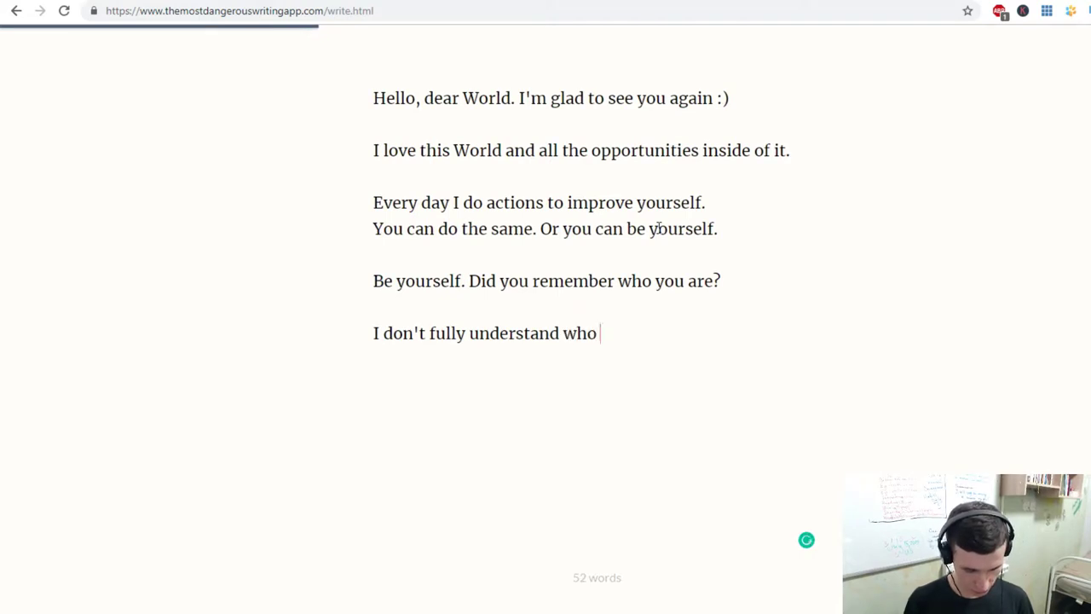
type(" am I.")
Add 'I understand what I like or dislike. But not fully.' and the 'Sometimes I understand and realize…' sentence ending 'I like other.'.
key("Return")
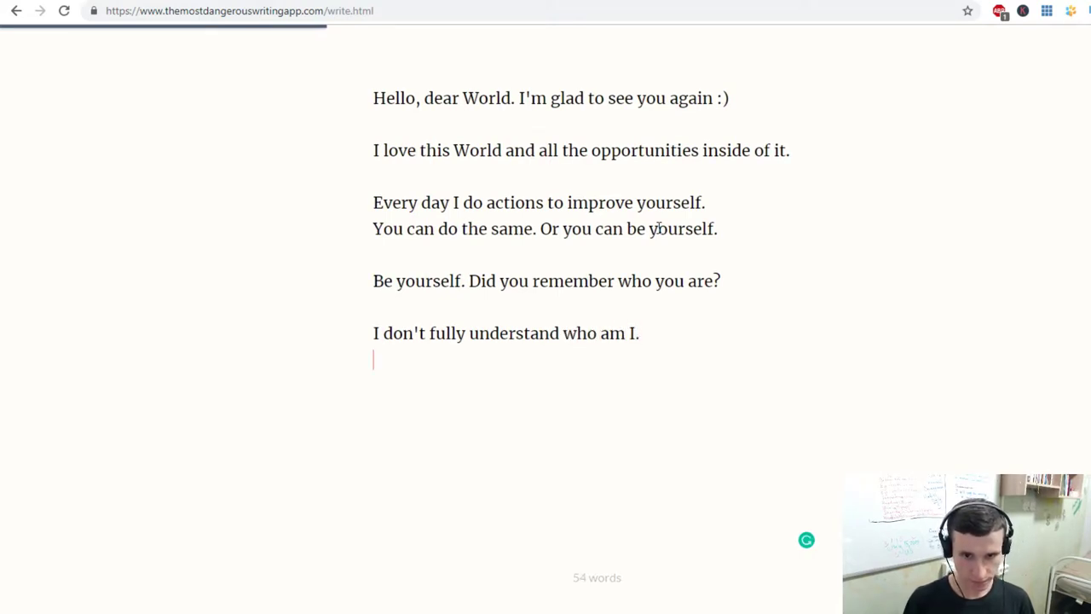
type("I")
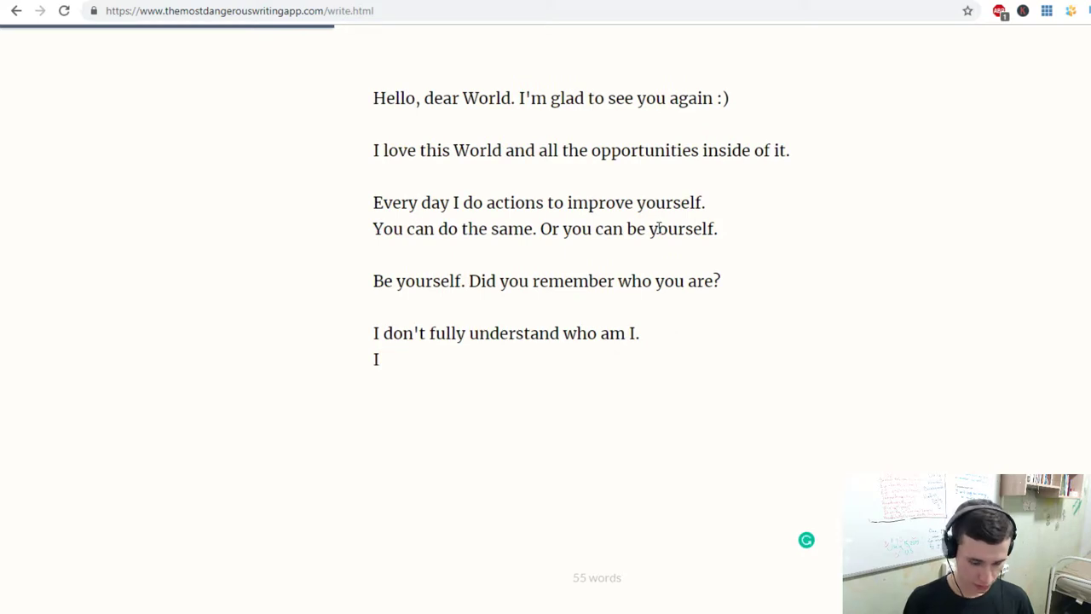
type(" understand")
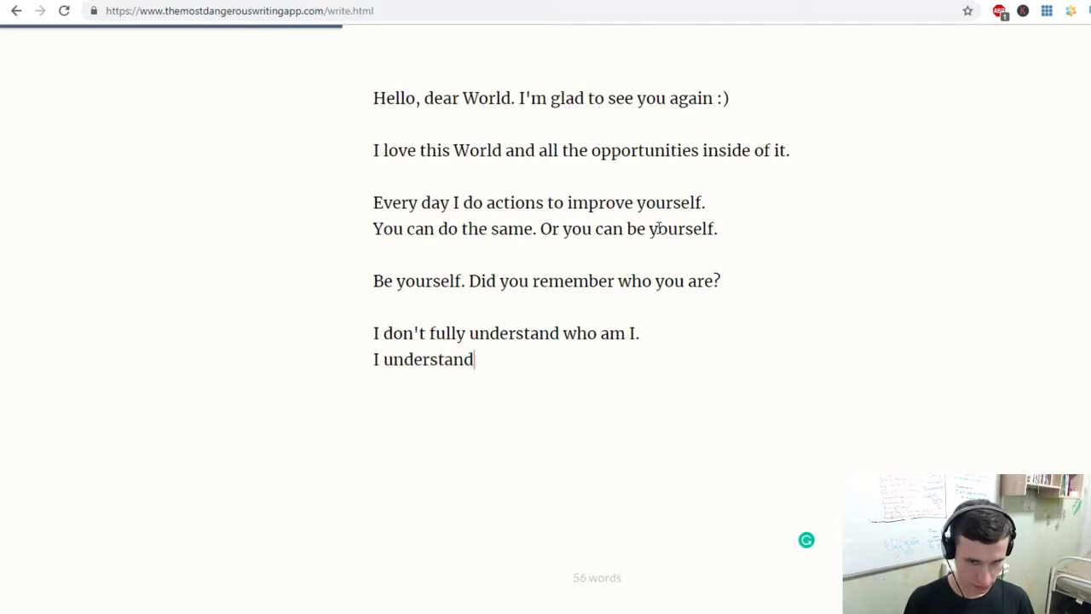
type(" what ")
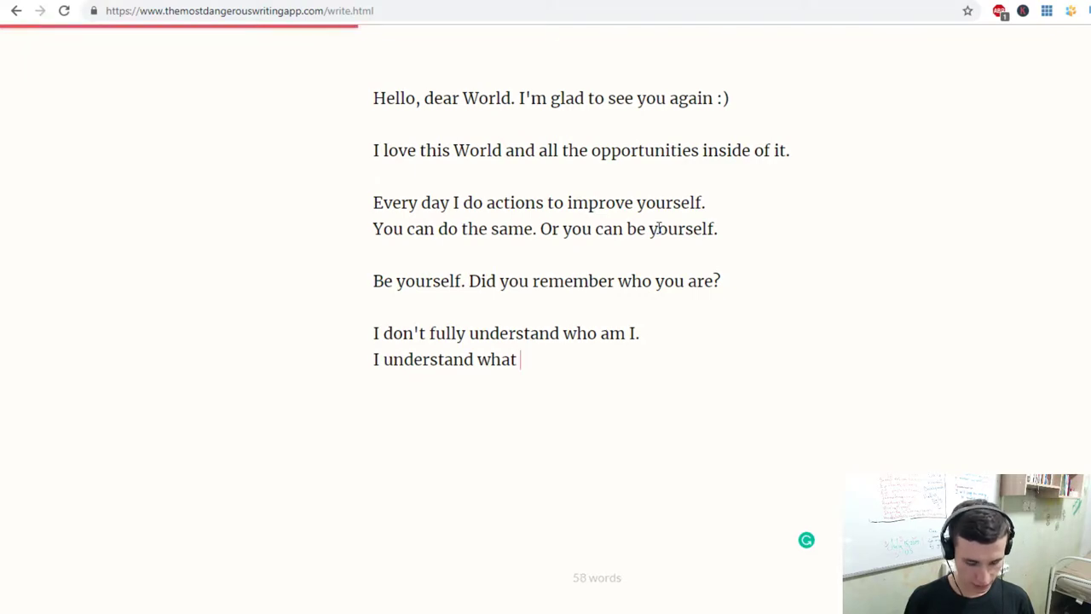
type("I like or dis")
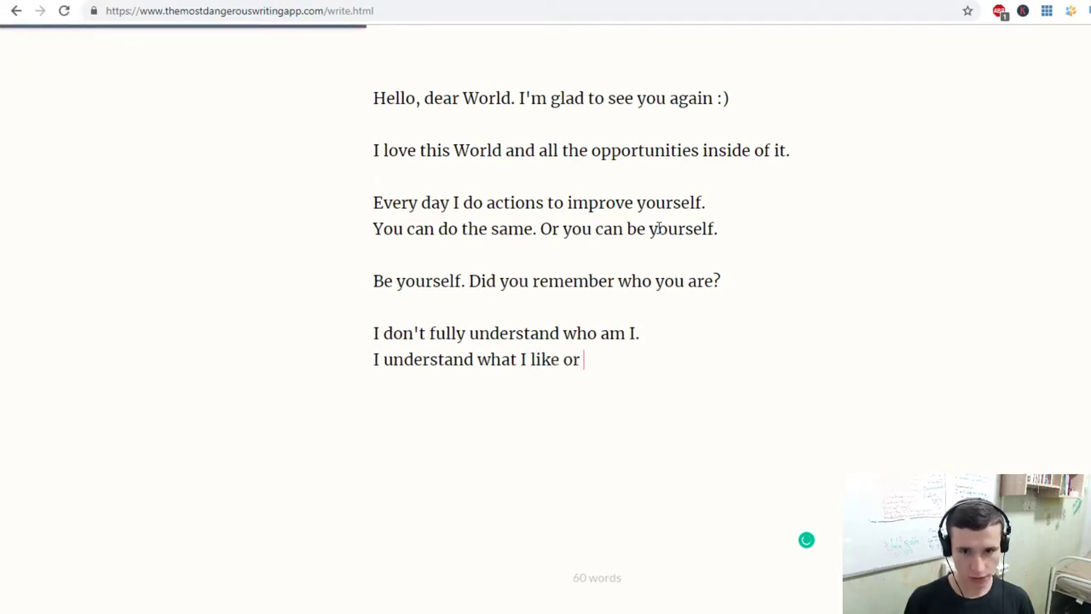
type("like.")
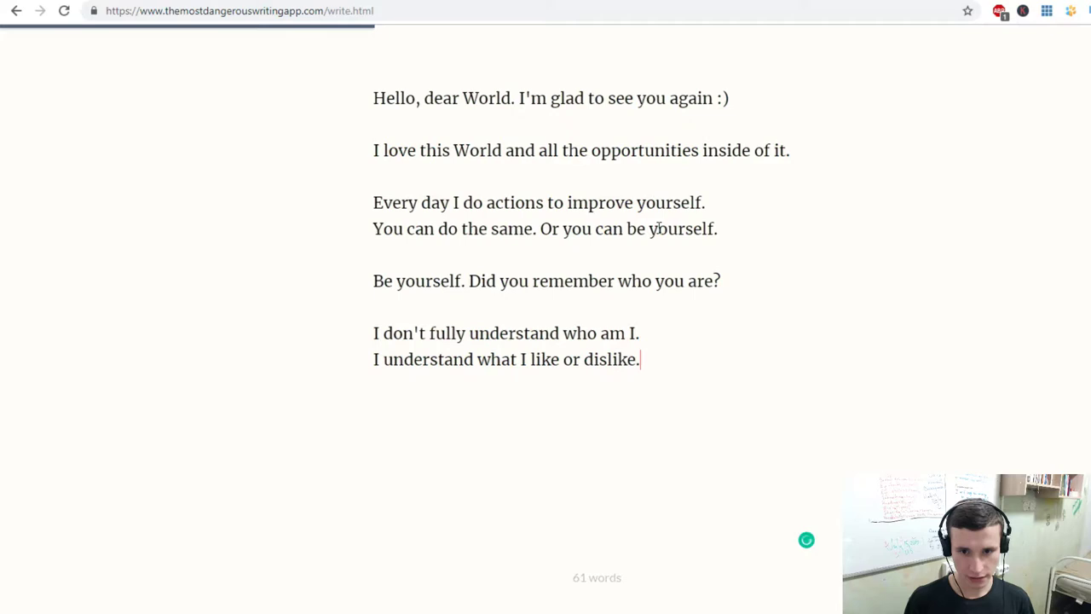
type(" But not fully.")
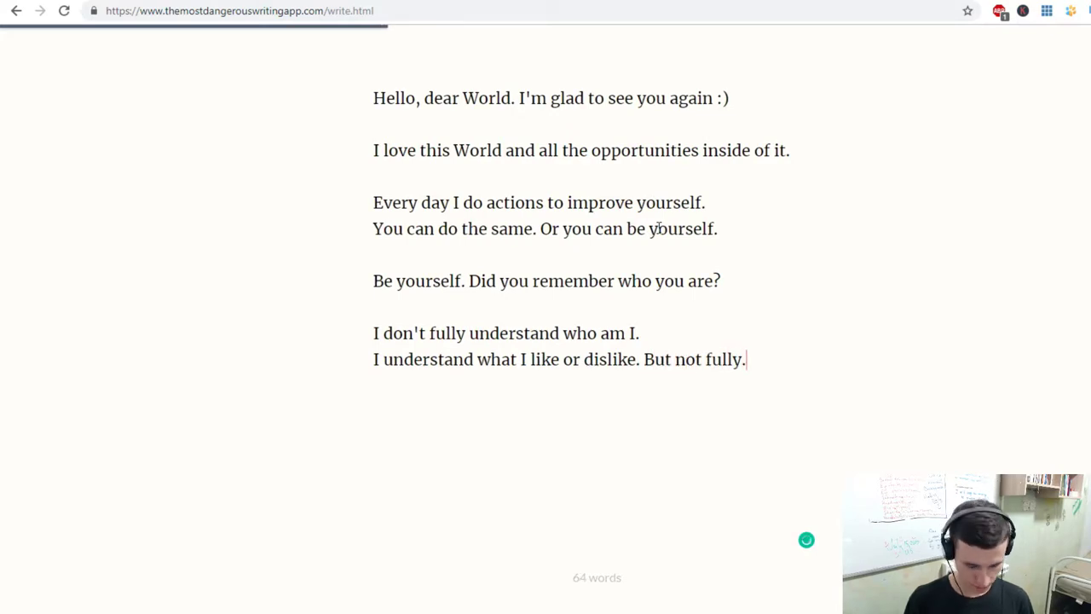
key("Return")
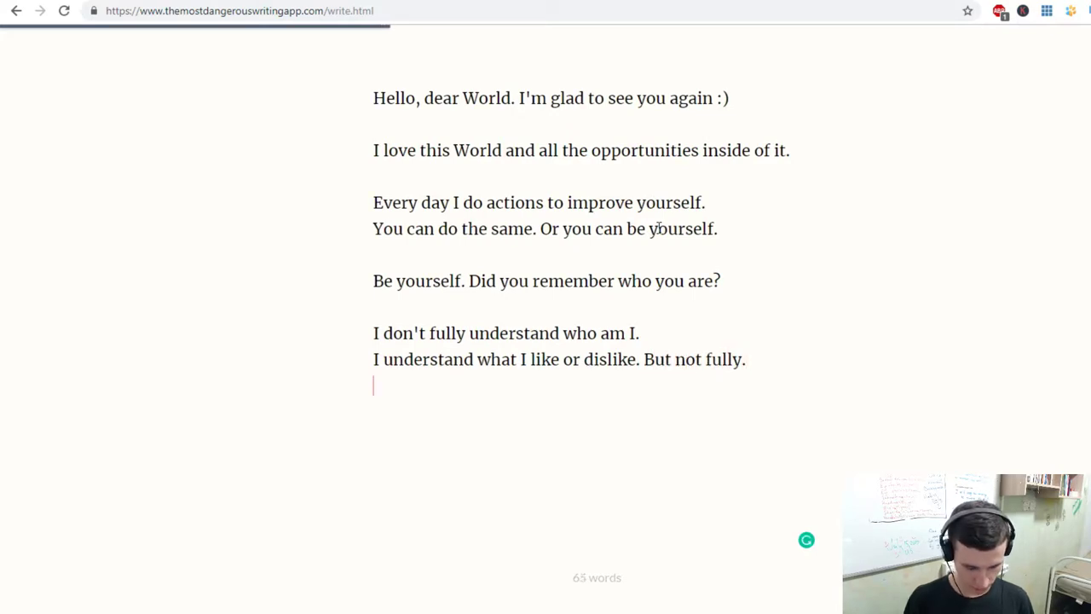
type("Sometimes ")
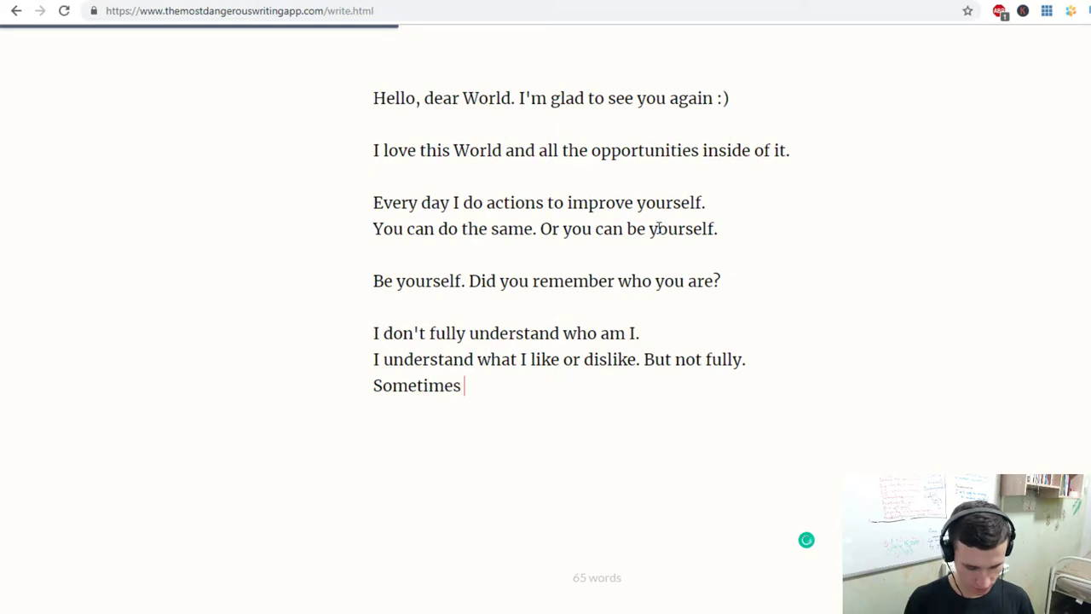
type("I understand ")
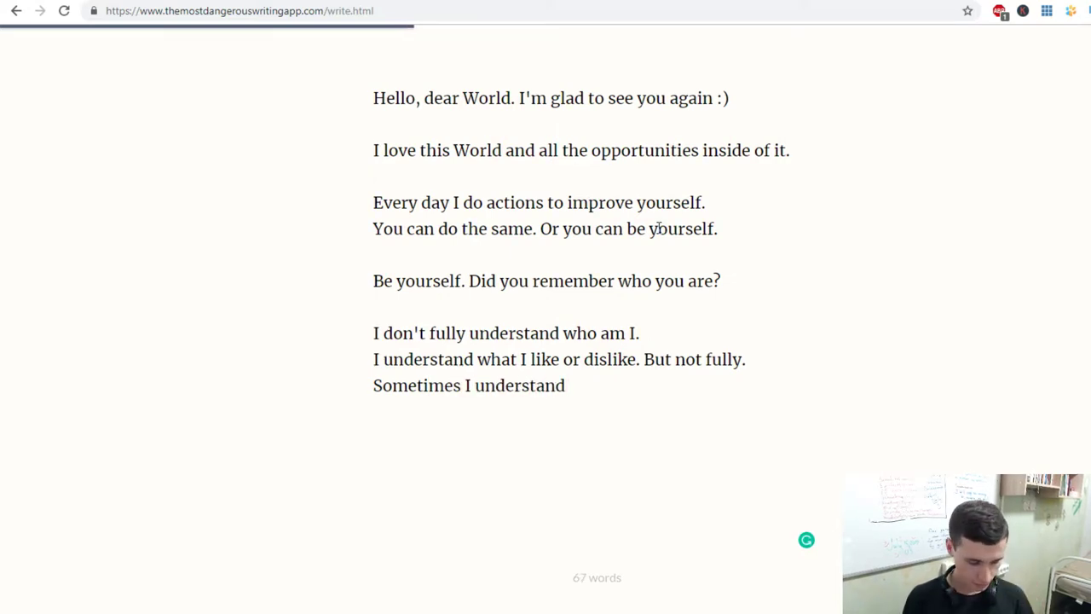
type("and")
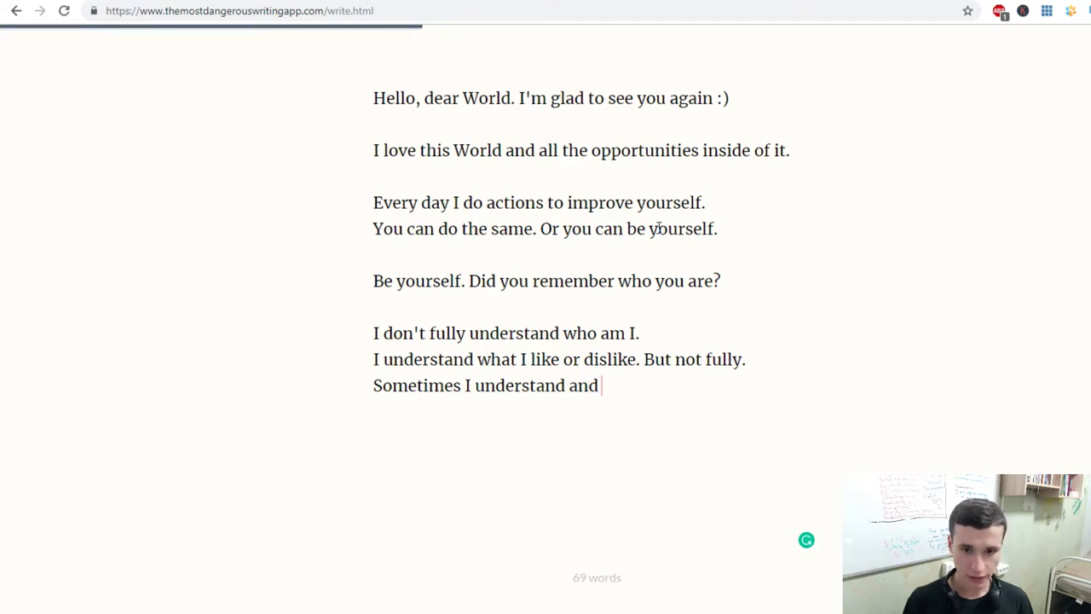
type(" real")
key("BackSpace")
type("ali")
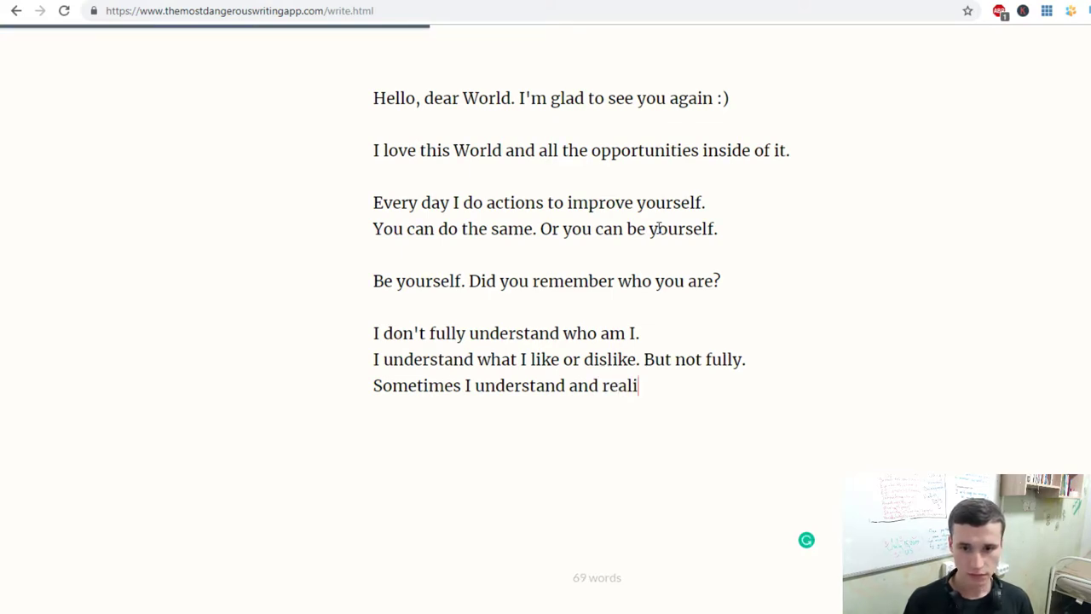
type("ze,")
key("BackSpace")
type("that ")
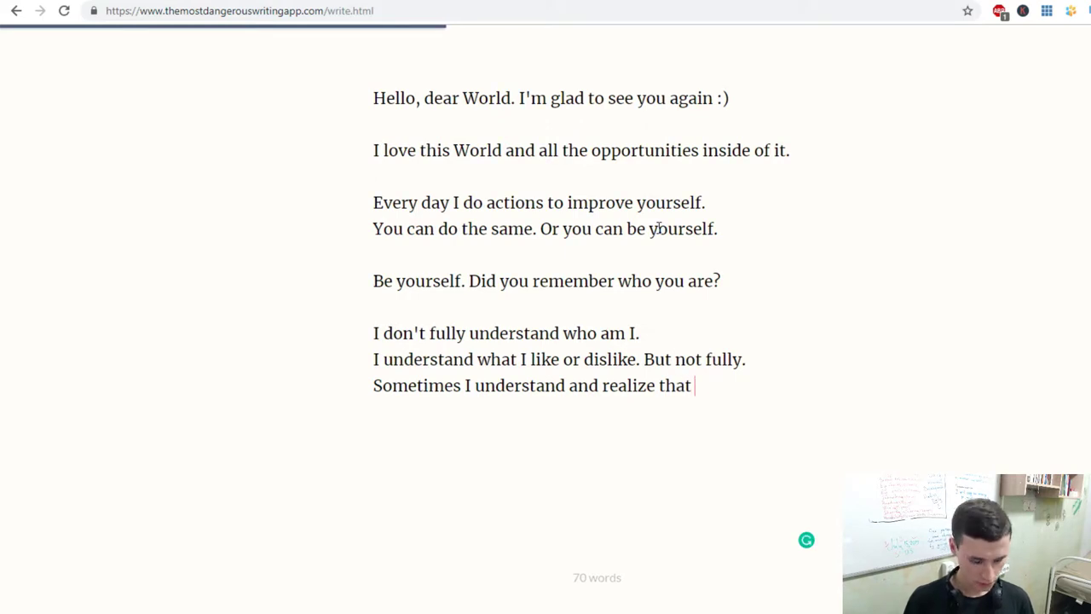
type("I lik")
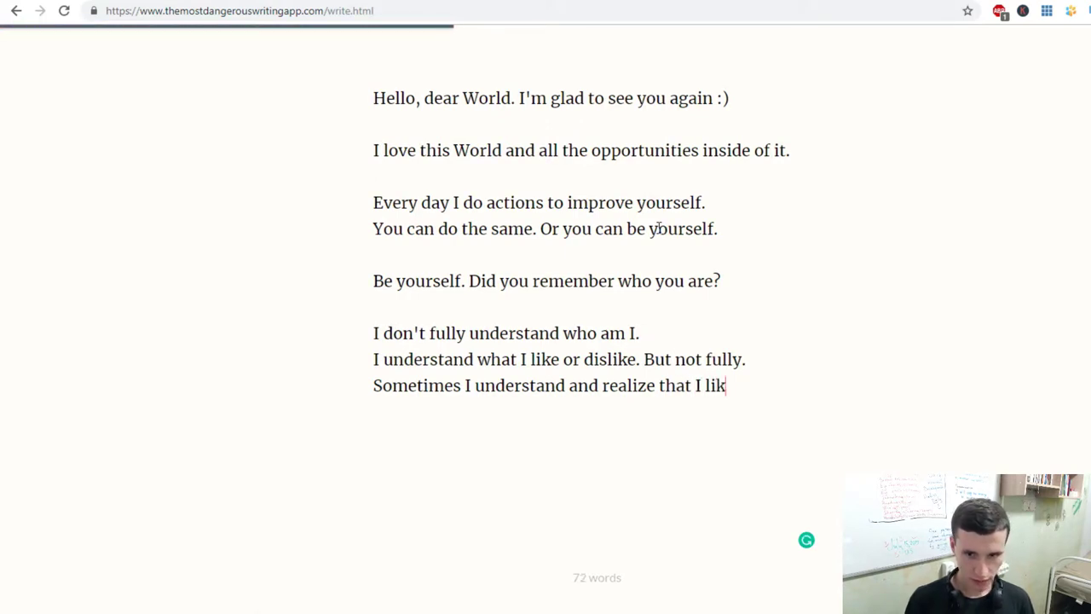
type("e this. ")
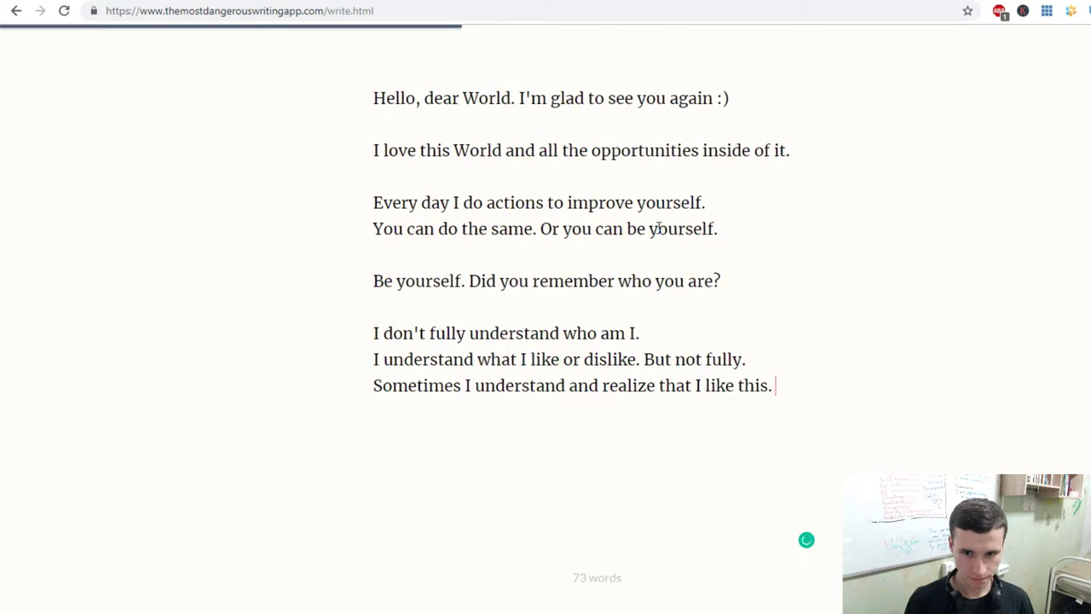
type("In other ")
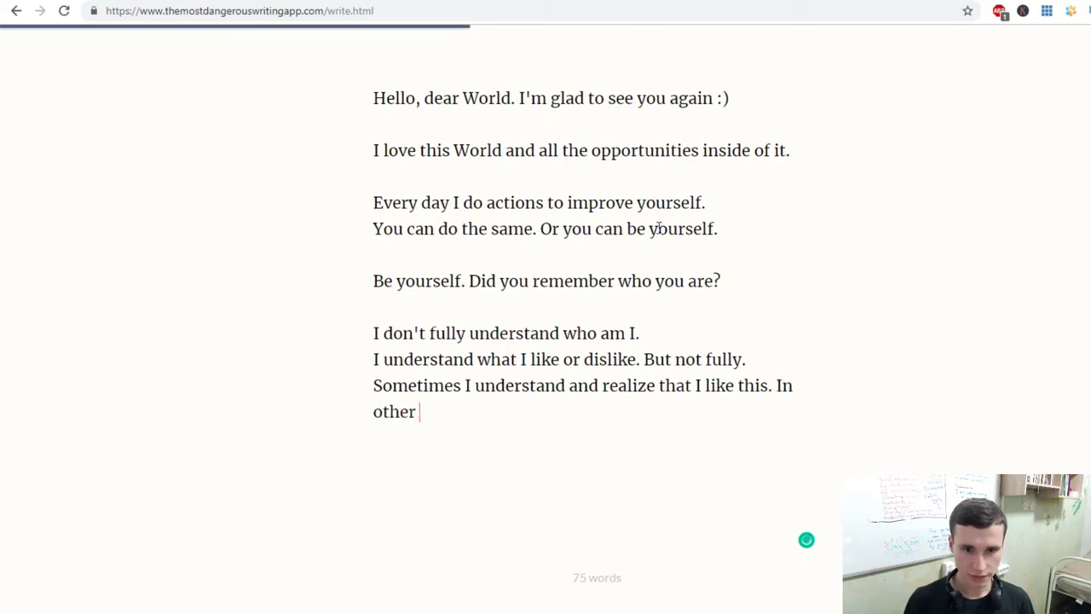
type("day I can ")
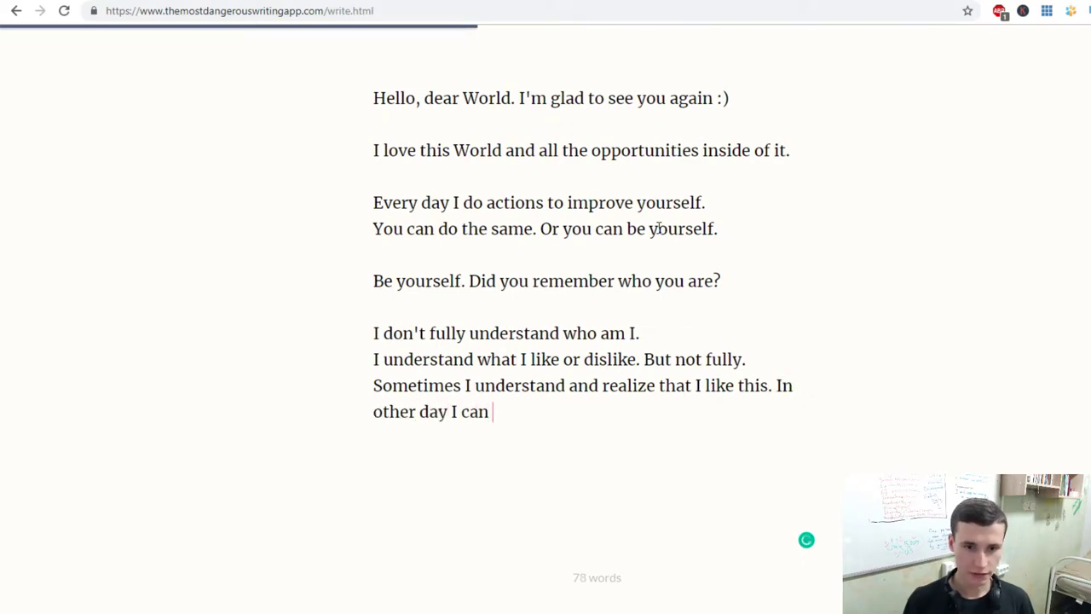
type("aware that")
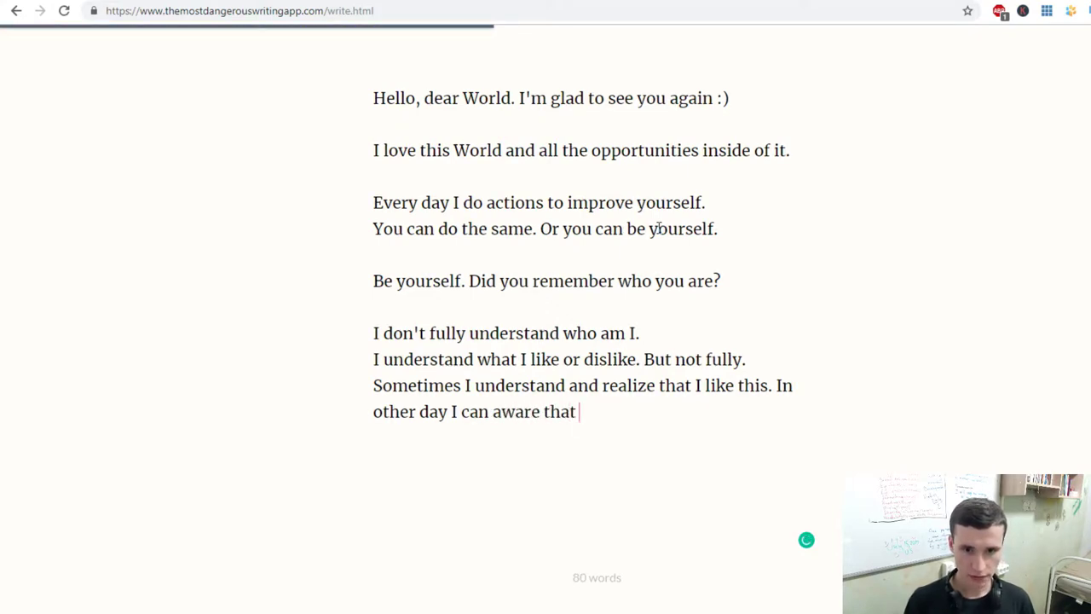
type(" I like ")
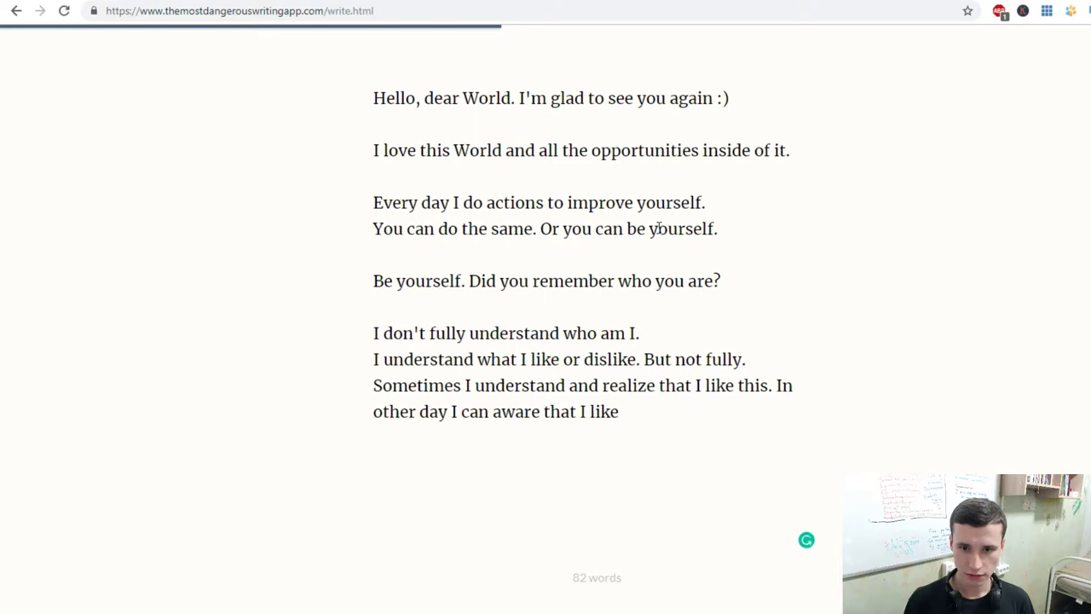
type("other.")
key("Return")
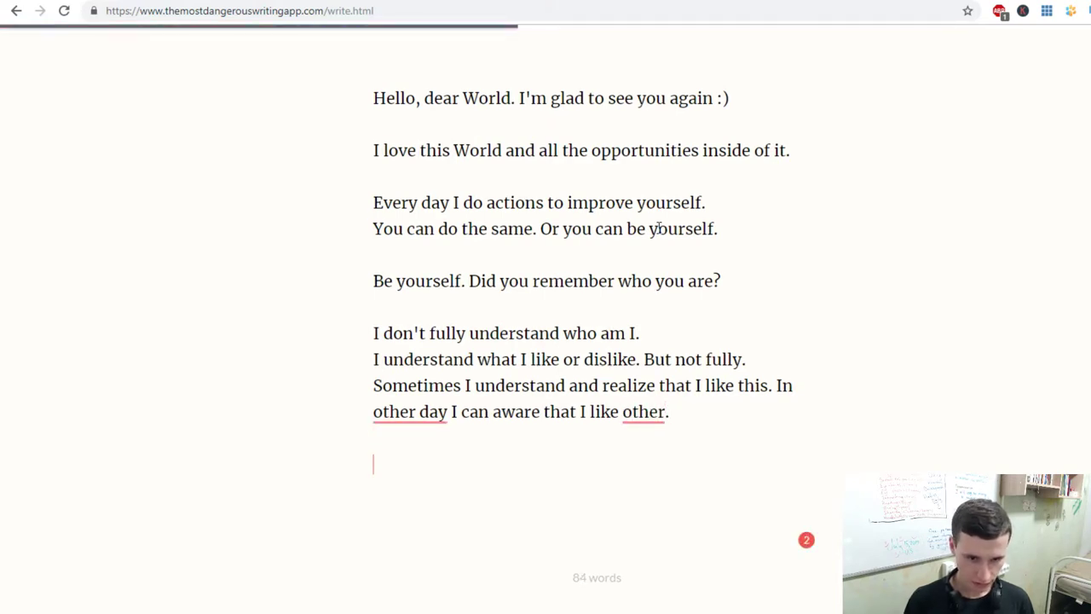
Type the new paragraph 'It is daily changing of meanings. But all focus', correcting a typo.
type("It is d")
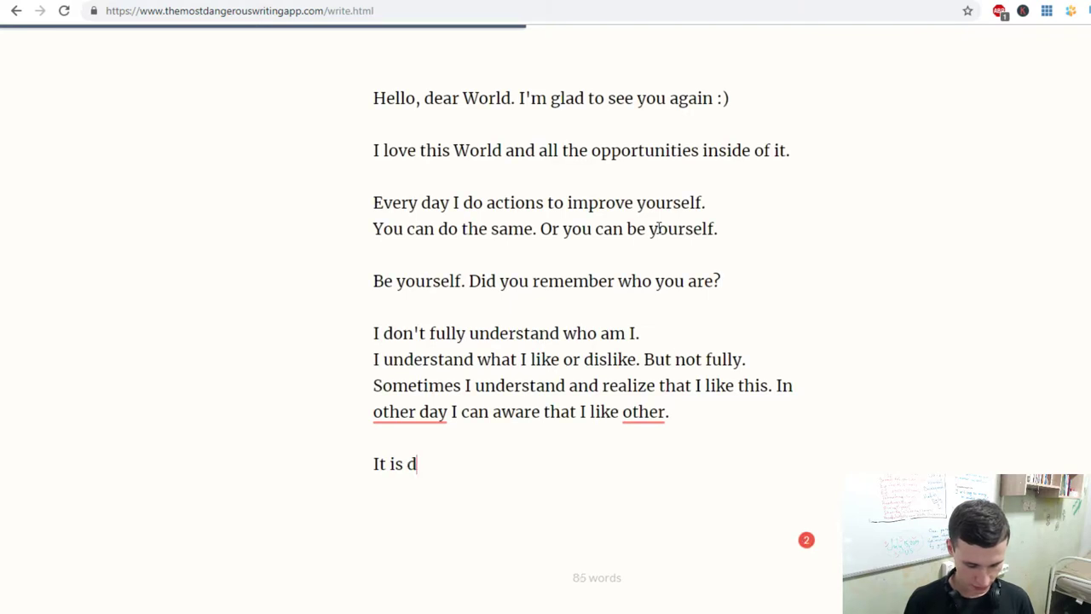
type("aily chang")
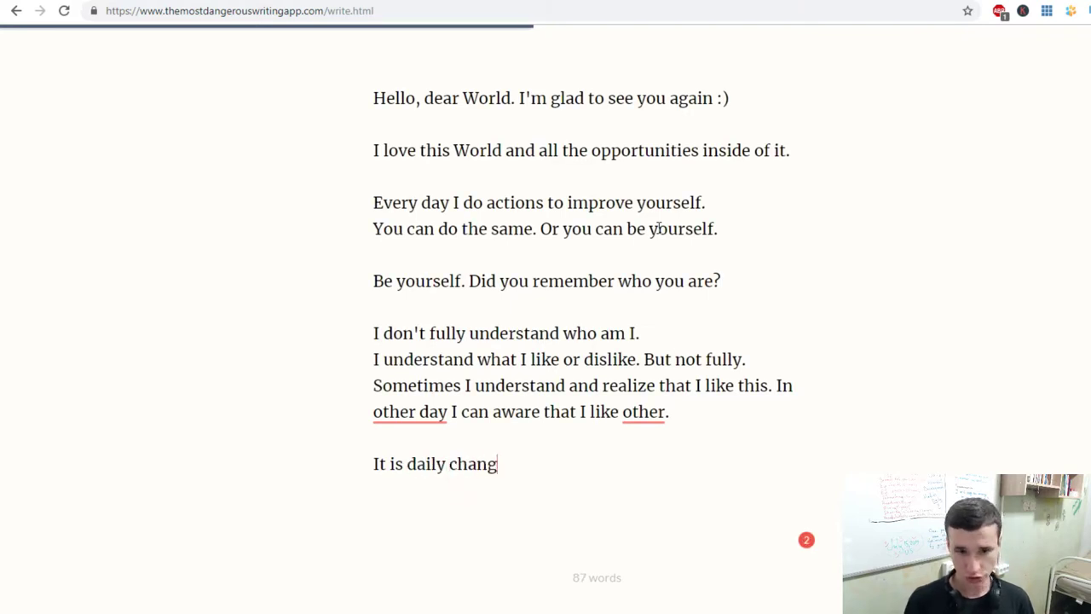
key("BackSpace")
key("BackSpace")
key("BackSpace")
key("BackSpace")
key("BackSpace")
type("c")
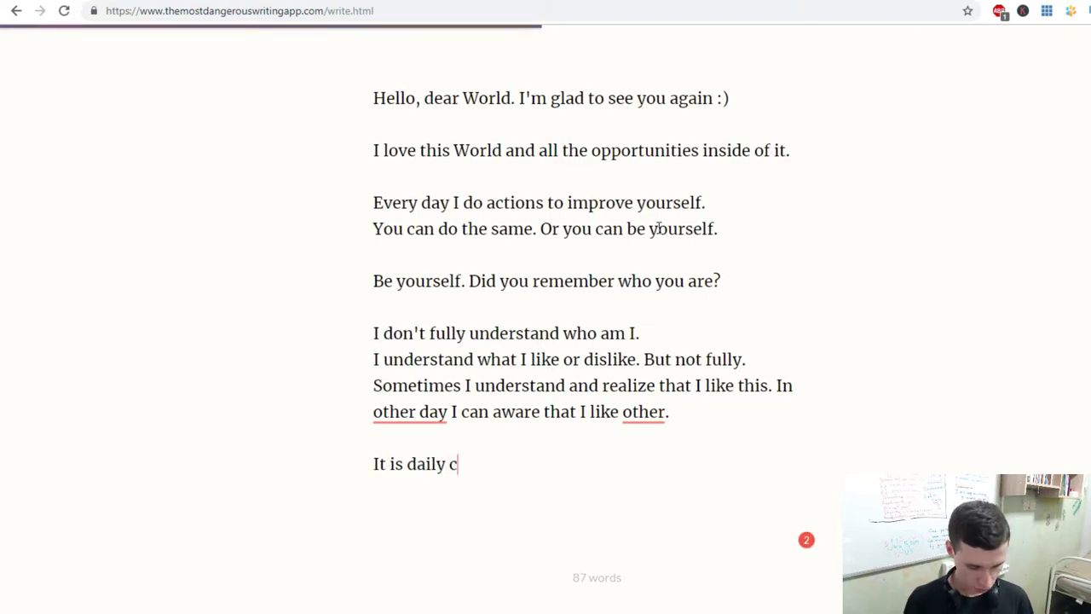
type("hanging of ")
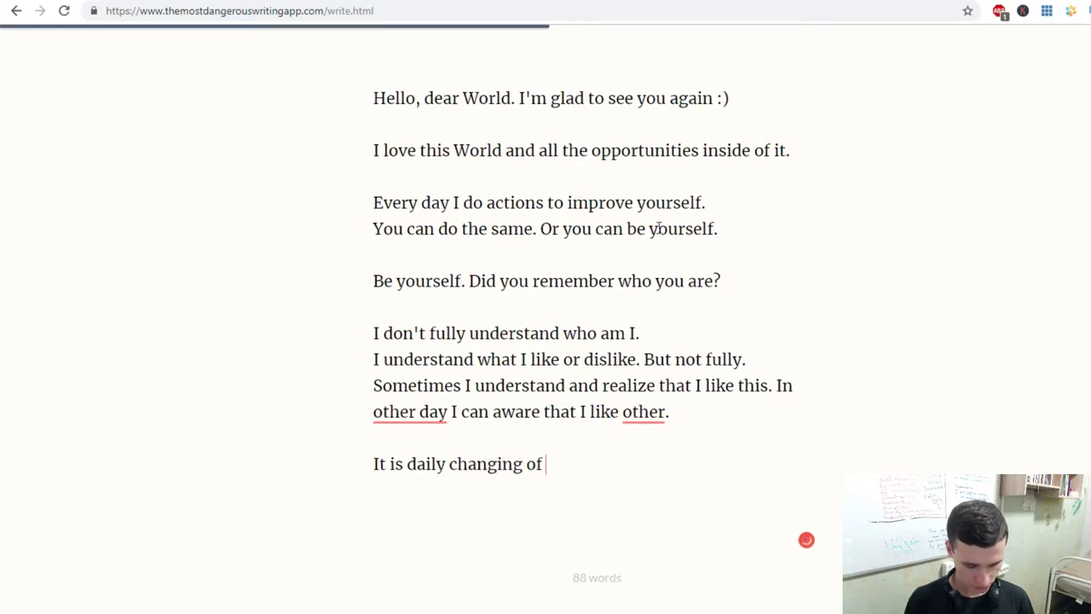
type("meanings. ")
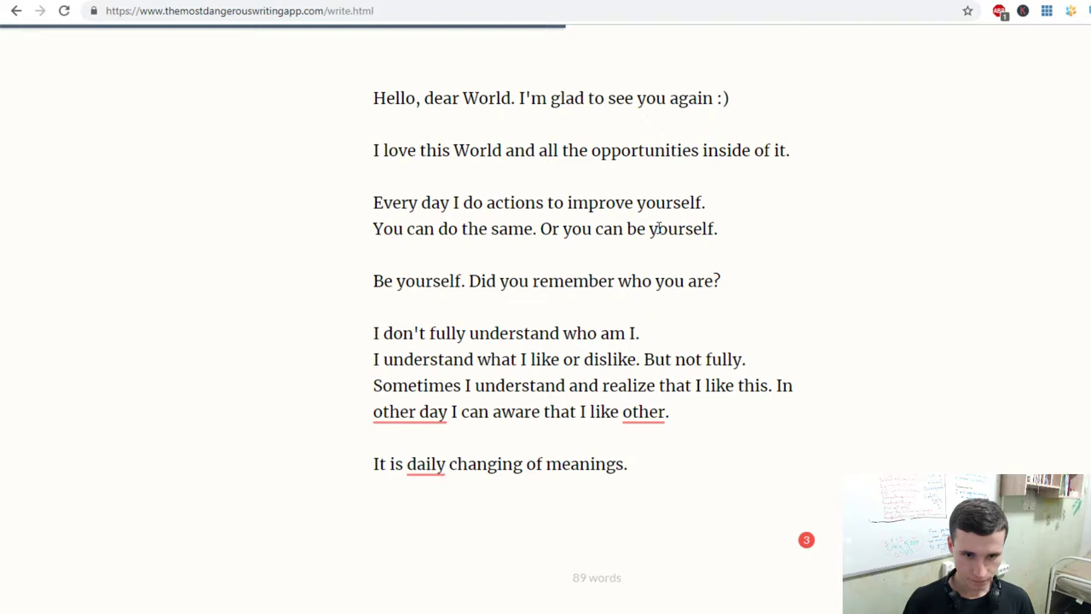
type("s")
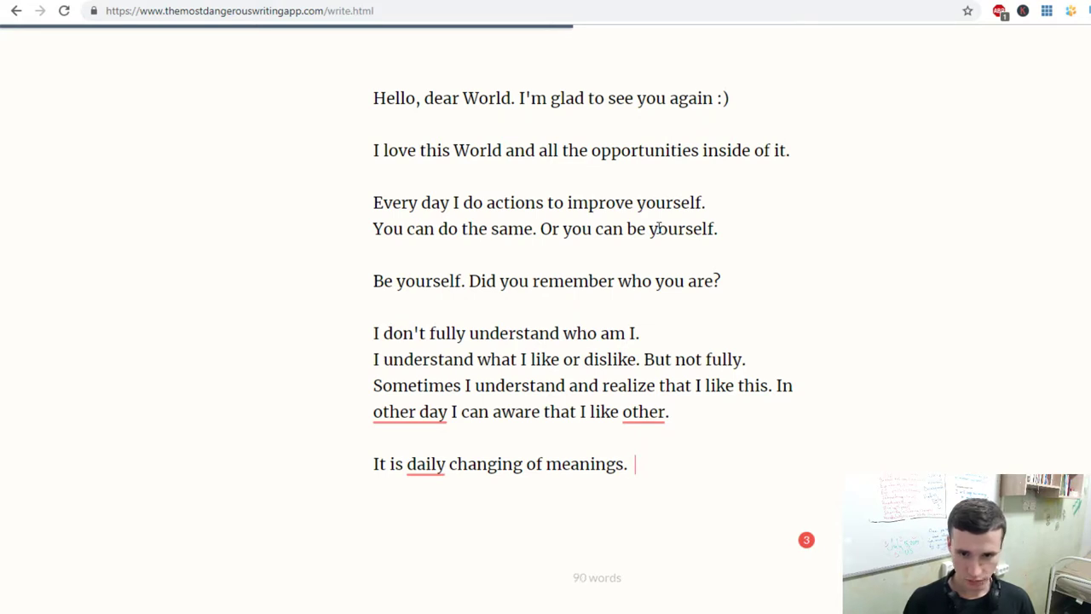
type("But ")
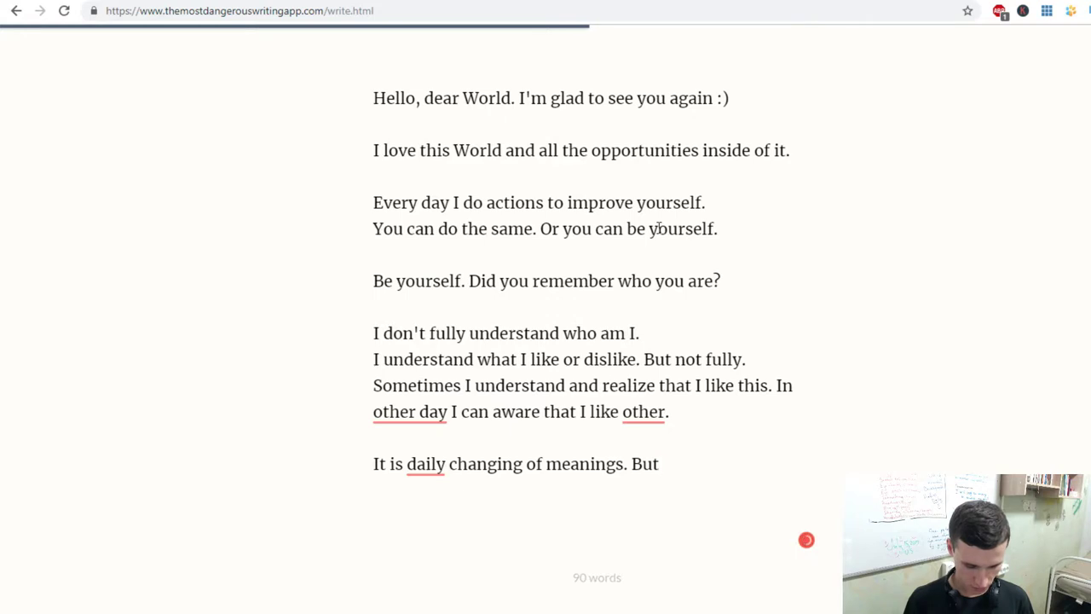
type("all focus")
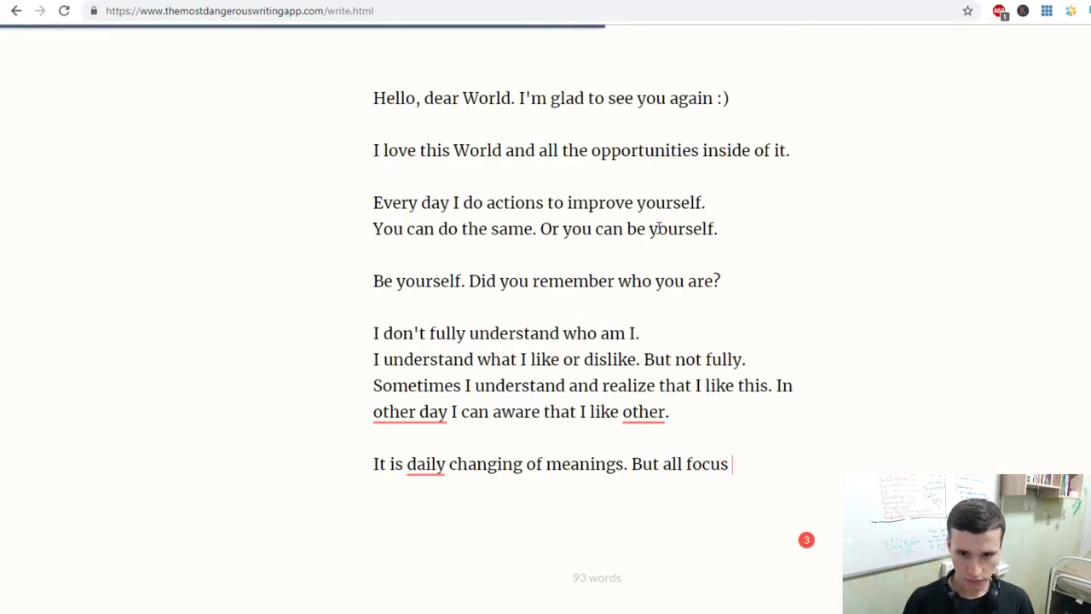
Rewrite the ending as 'But wherever it goes, my focus targeted to be person who share kindness for people.' and add a line thanking everybody watching this video.
key("BackSpace")
key("BackSpace")
key("BackSpace")
key("BackSpace")
key("BackSpace")
key("BackSpace")
key("BackSpace")
key("BackSpace")
key("BackSpace")
key("BackSpace")
type("W")
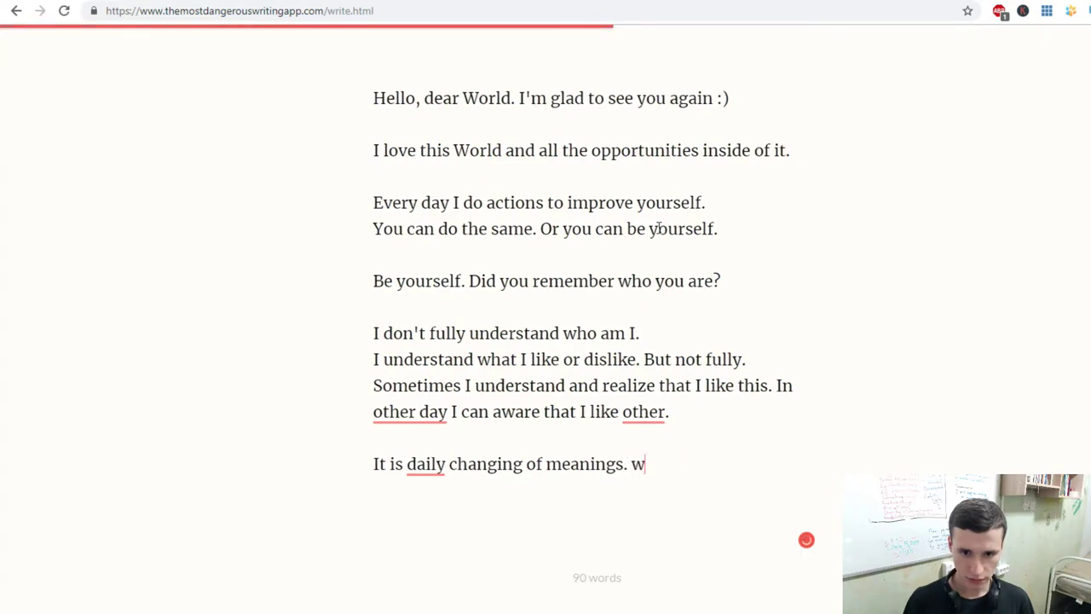
key("BackSpace")
type("W")
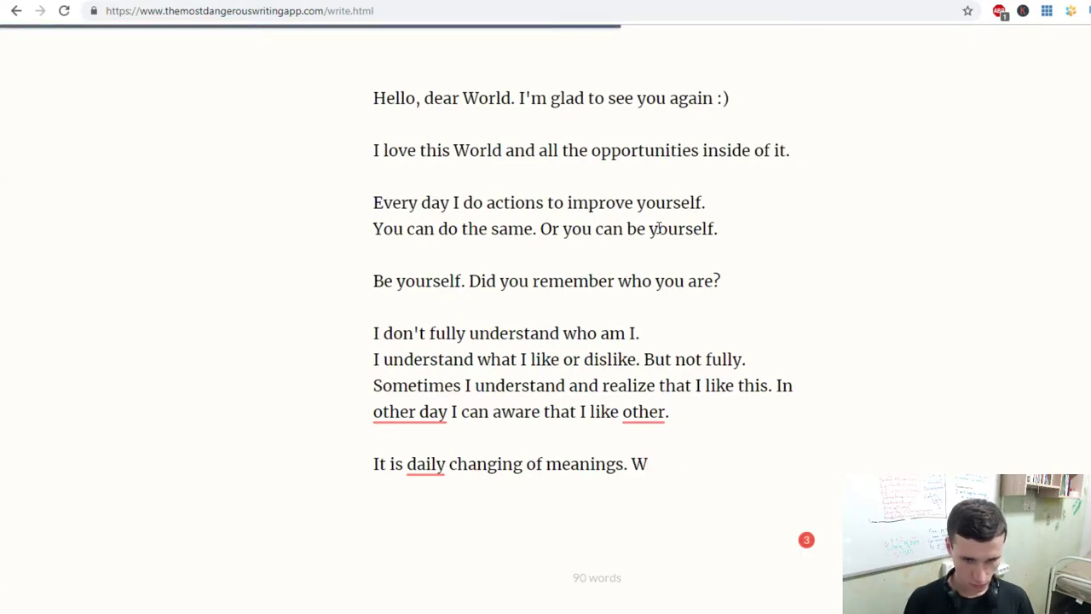
key("BackSpace")
type("But wher")
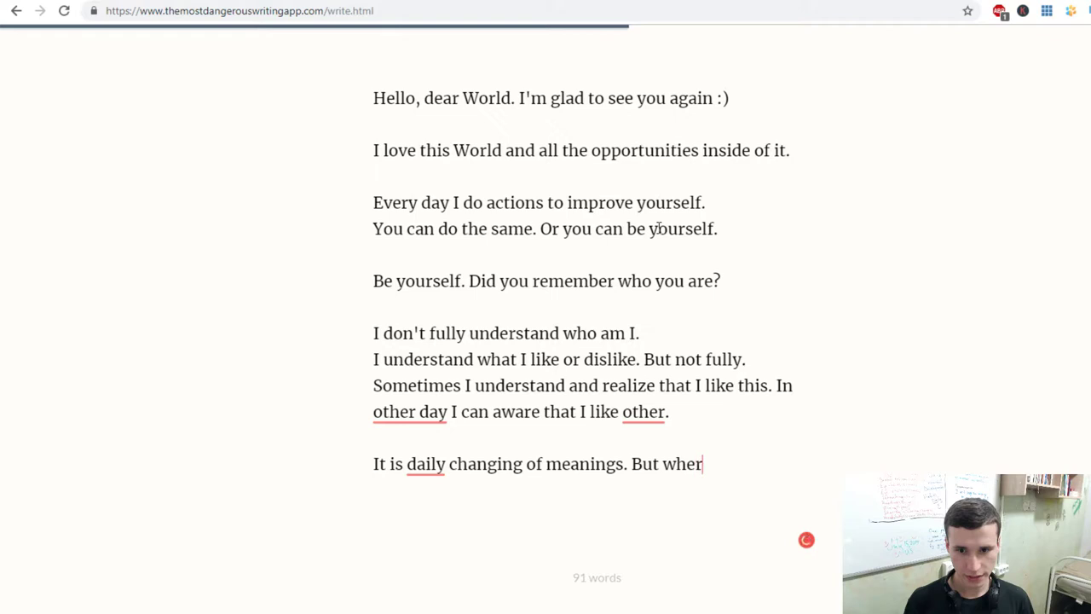
type("ever it goes")
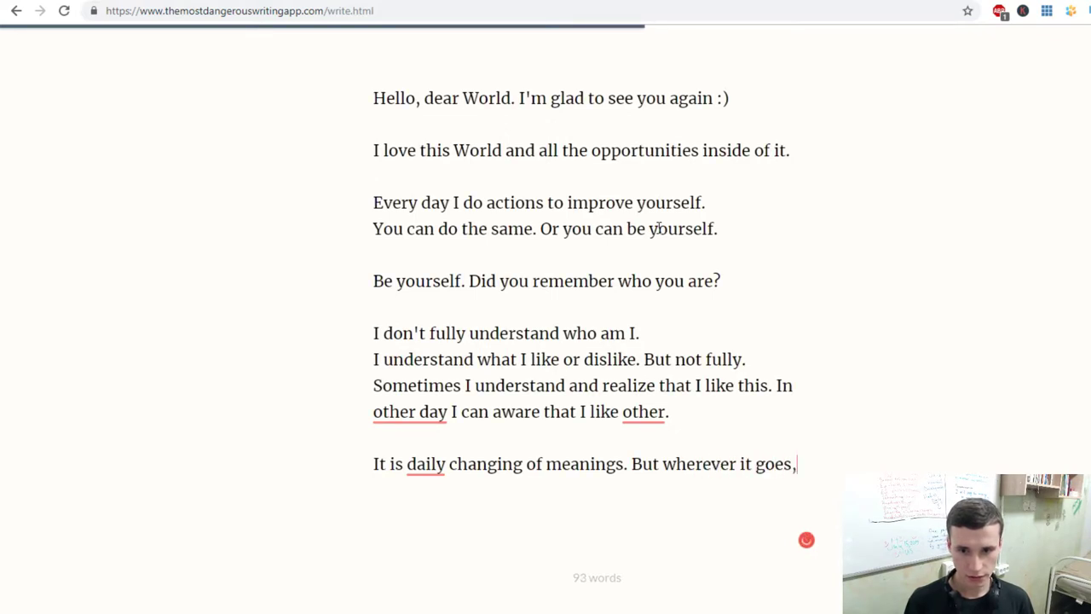
type(", my focus is")
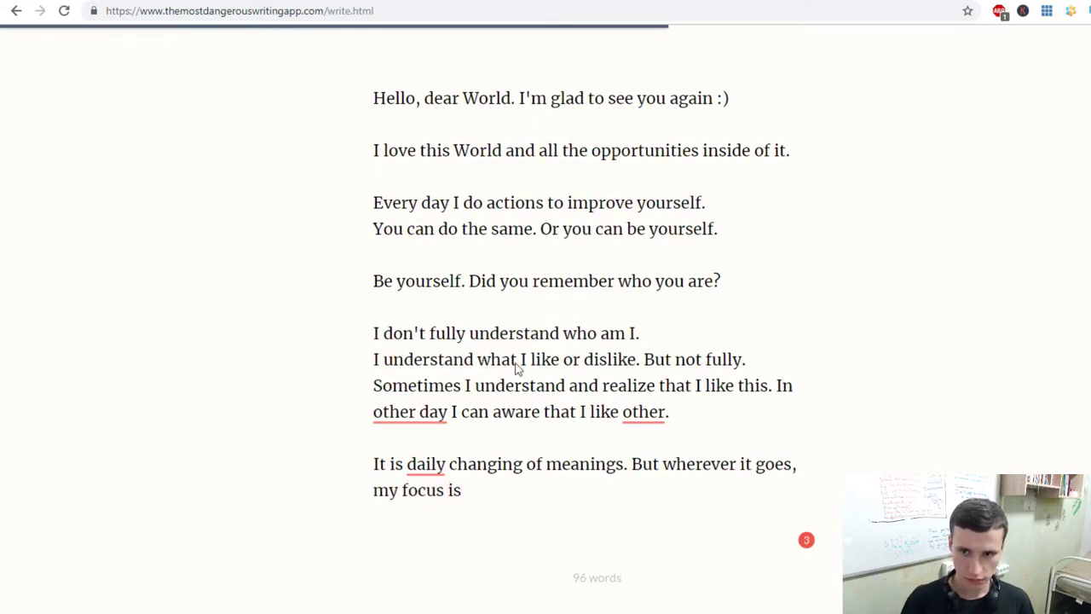
type("targeted to")
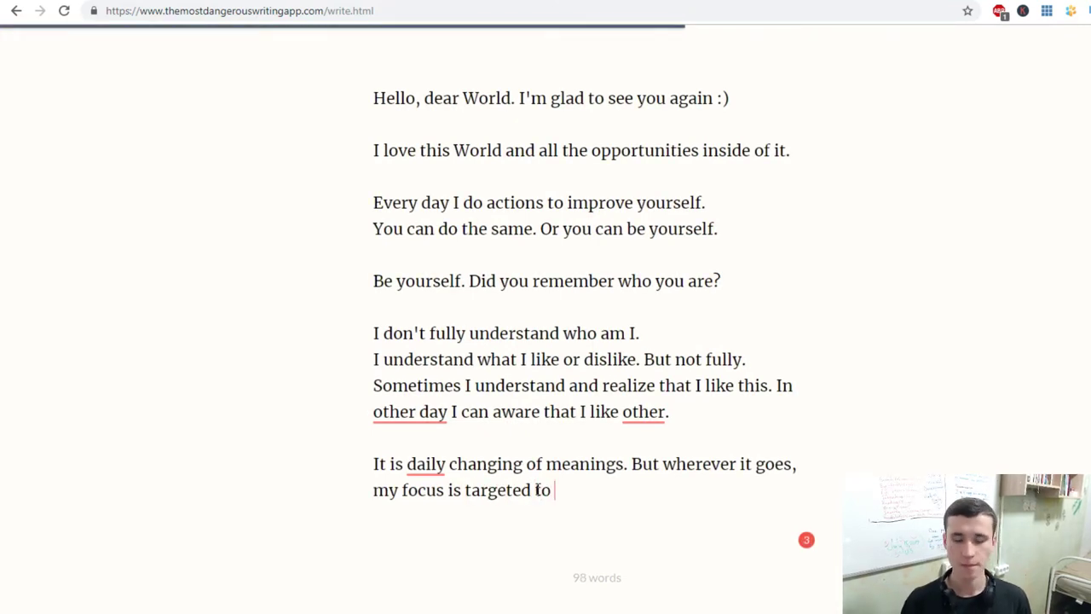
type(" b")
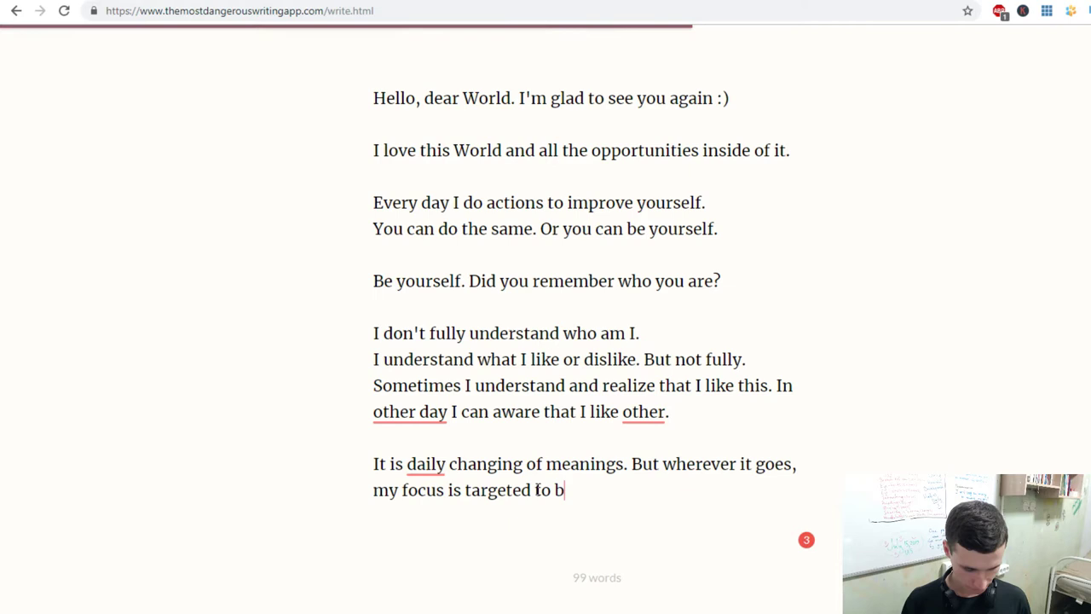
type("e p")
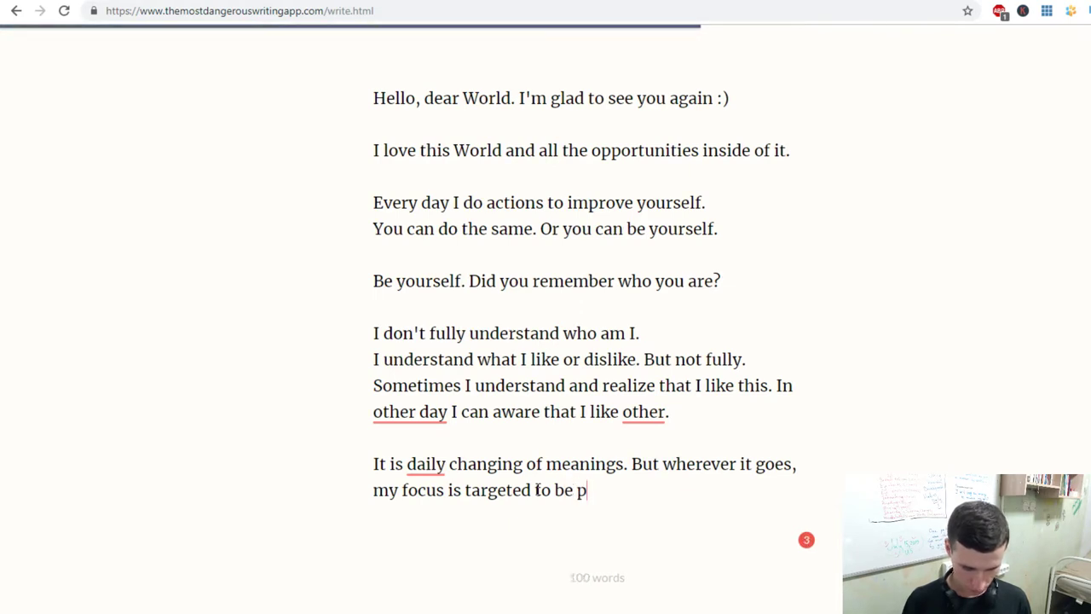
type("erson who share")
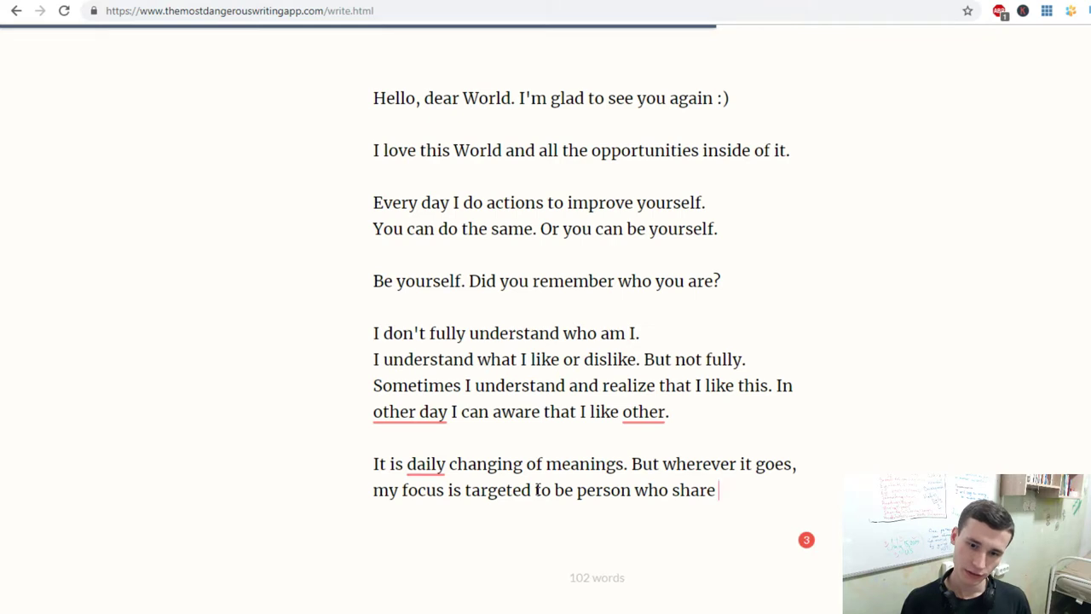
type(" ki")
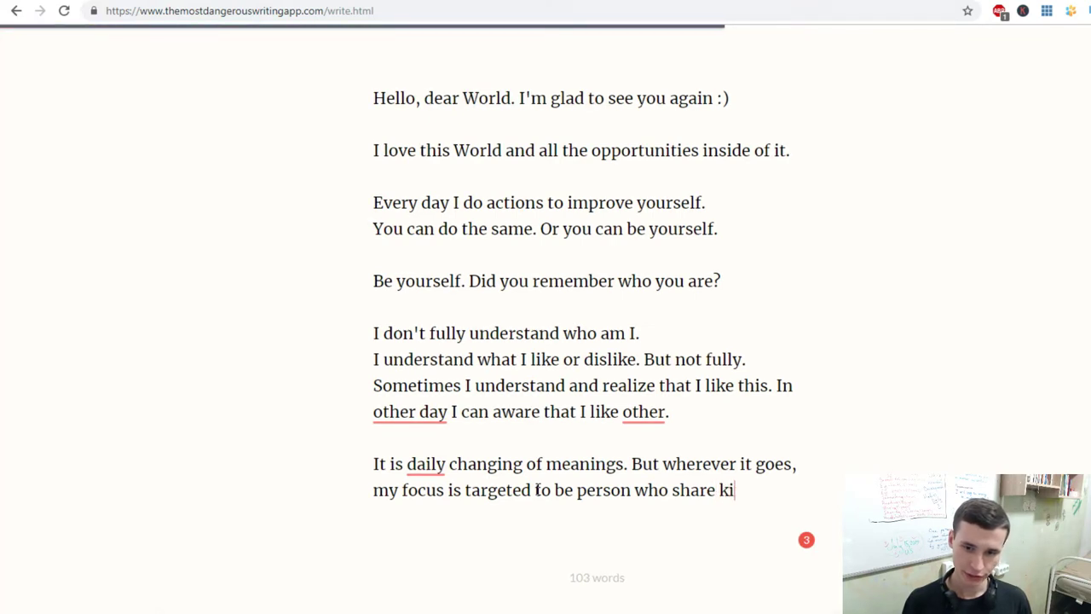
type("ndness ")
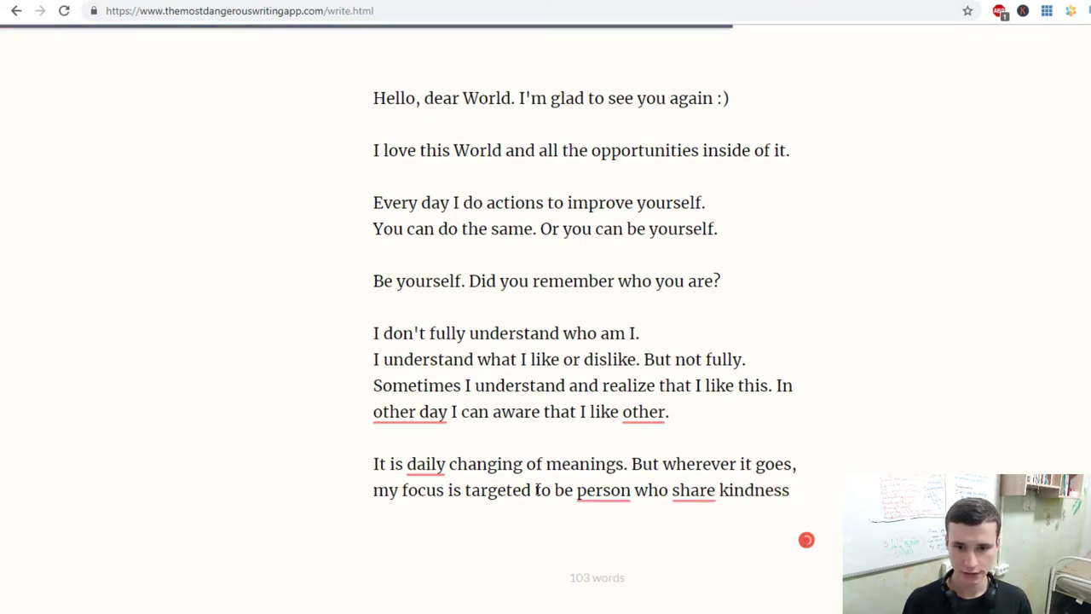
type("f")
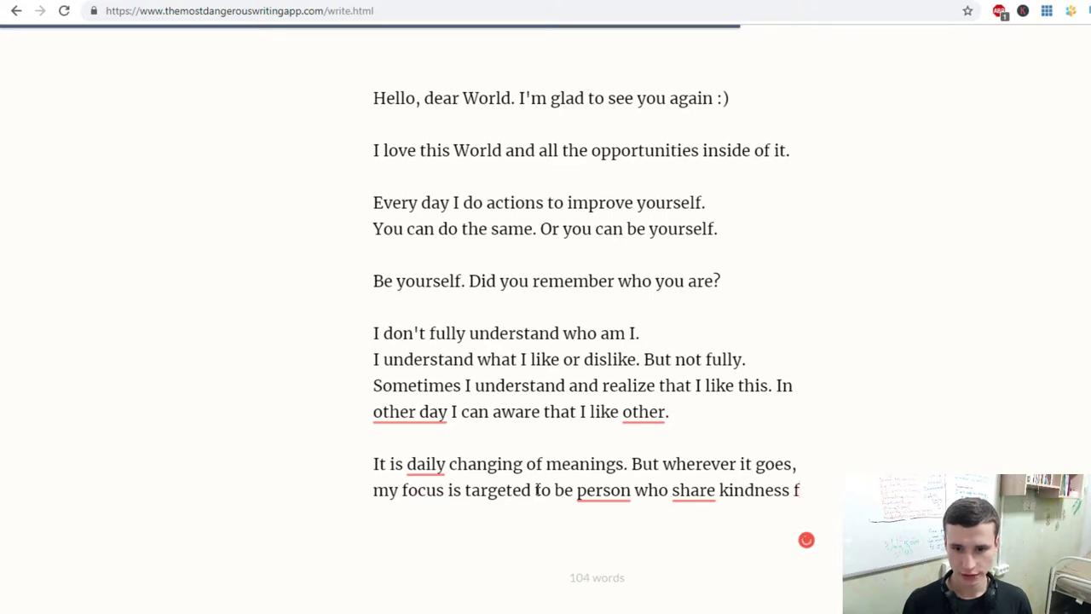
type("or people.")
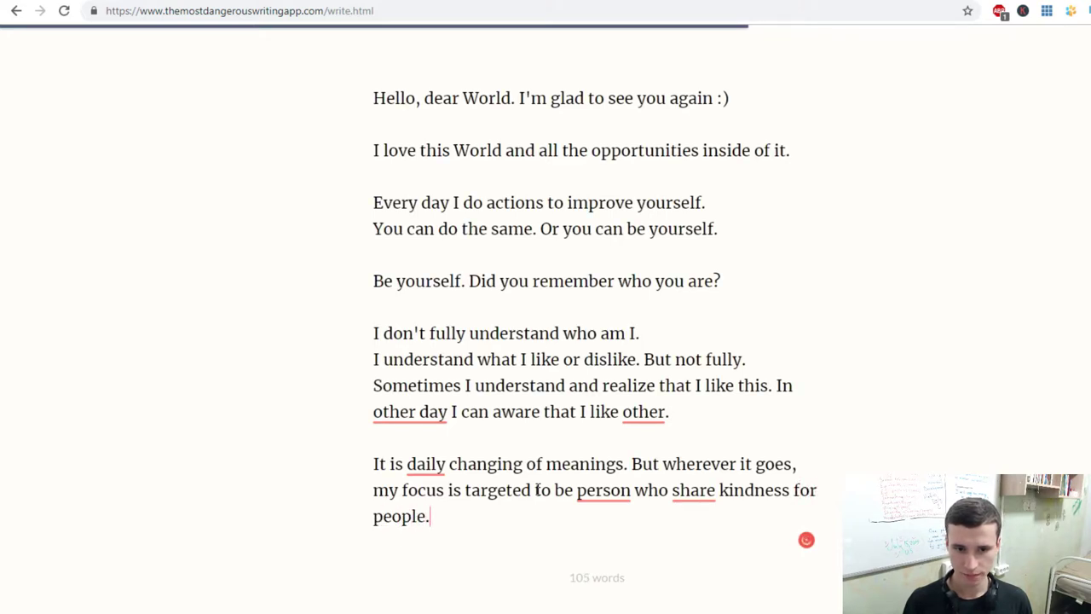
key("Return")
key("Return")
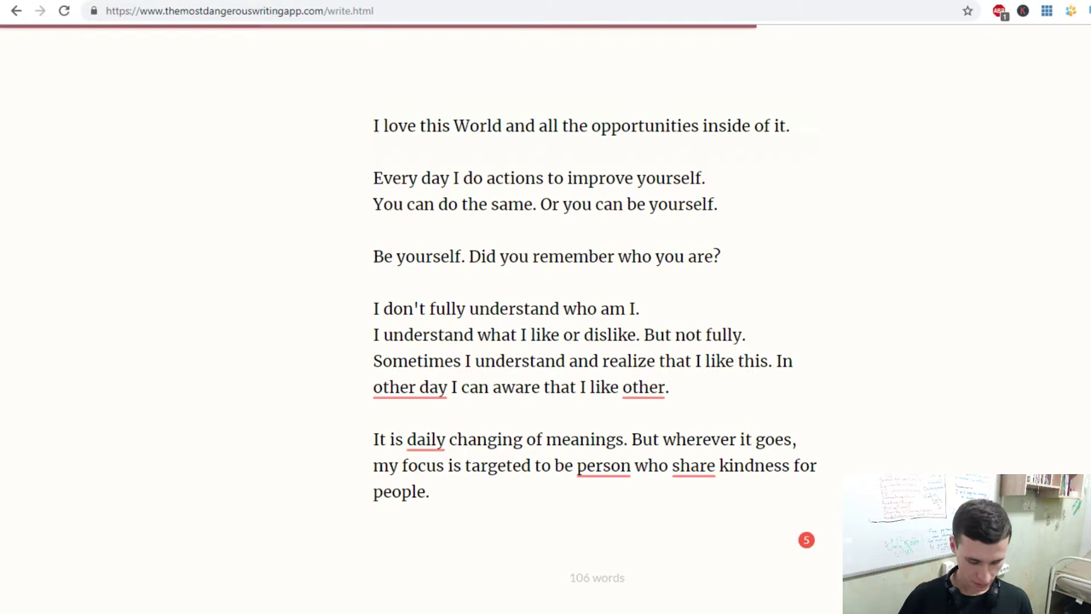
type("I want to say ")
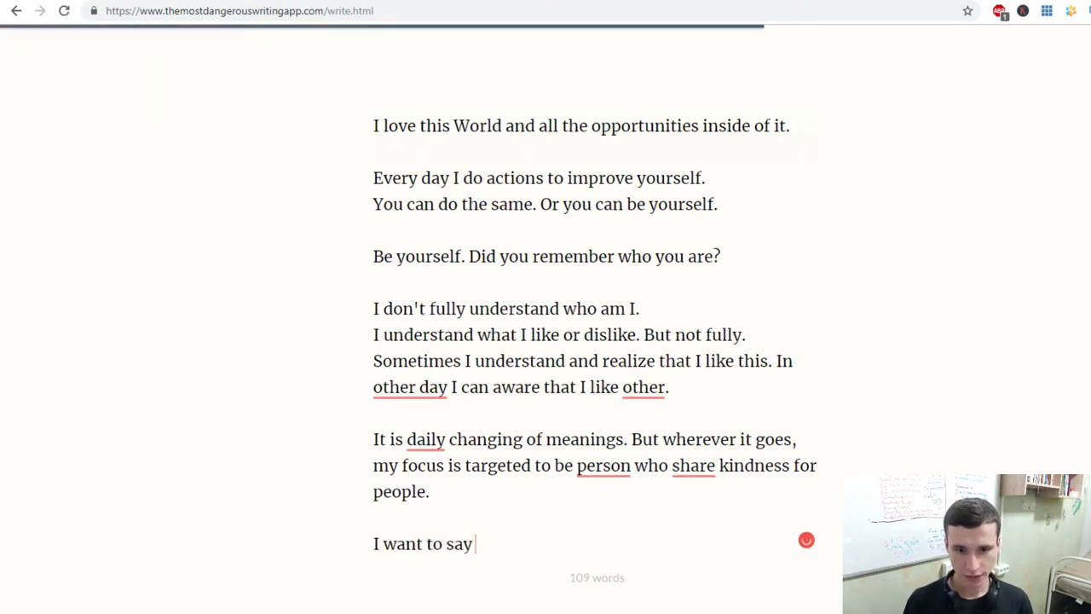
type("thank you for")
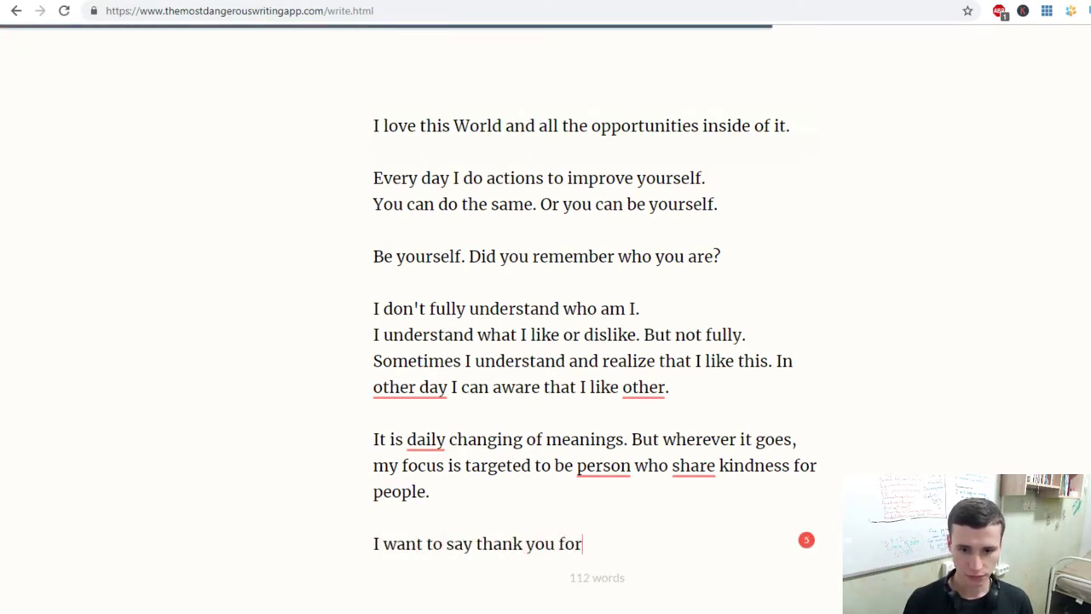
type(" everybo")
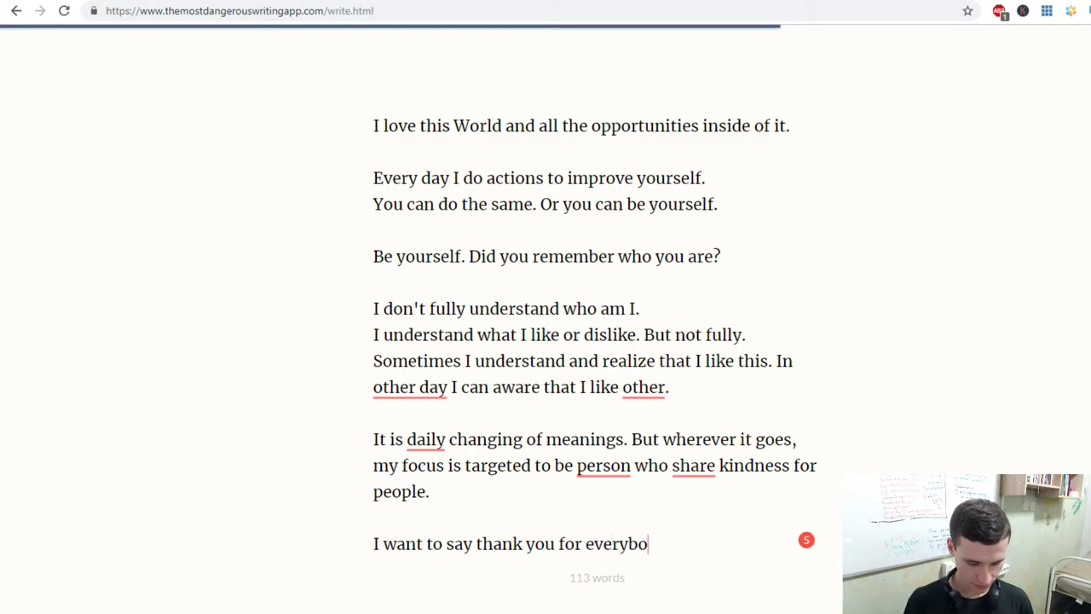
type("dy who ar")
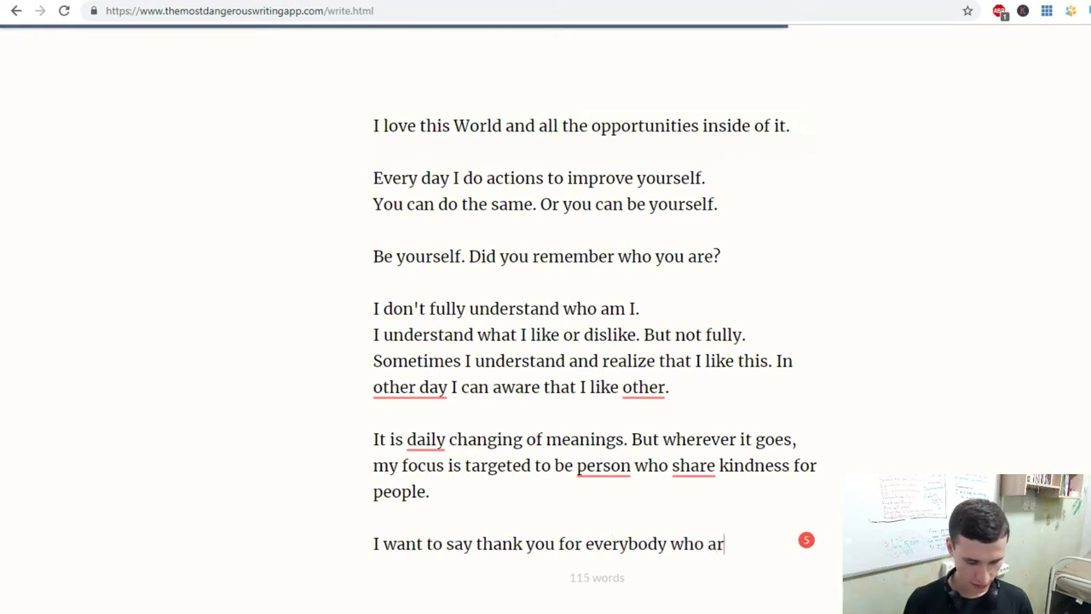
type("e watching")
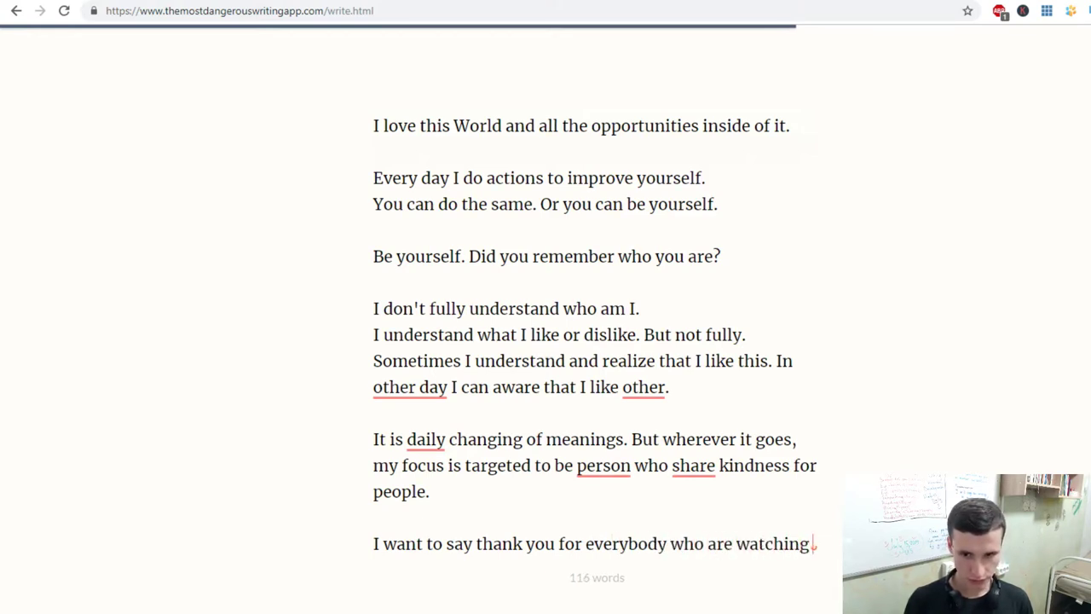
type(" this video.")
Add 'You are really wonderful creature. You can achieve everything what you want.'.
key("Return")
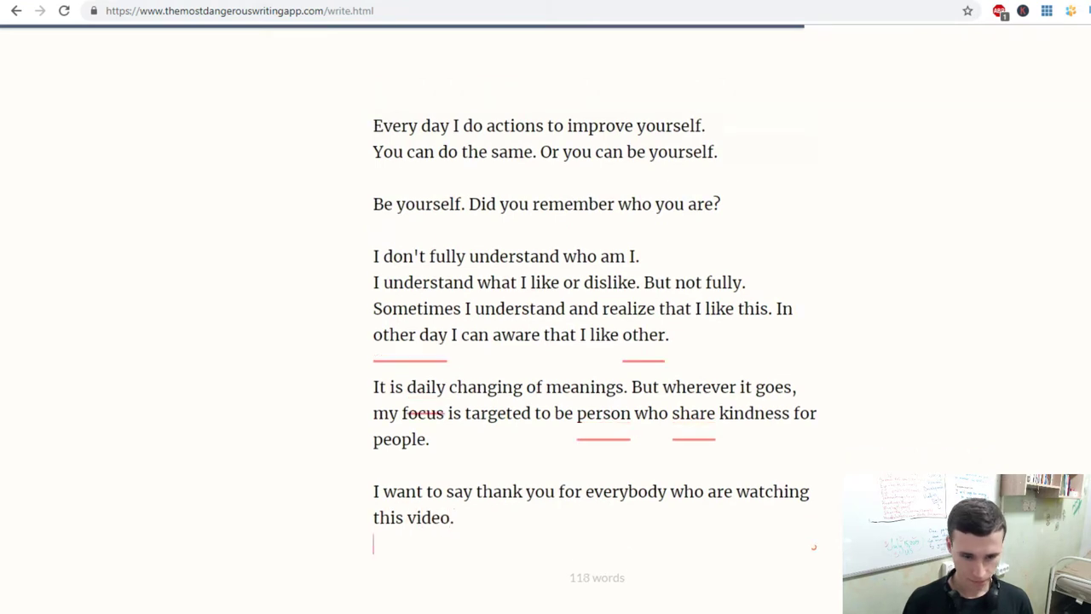
type("You are r")
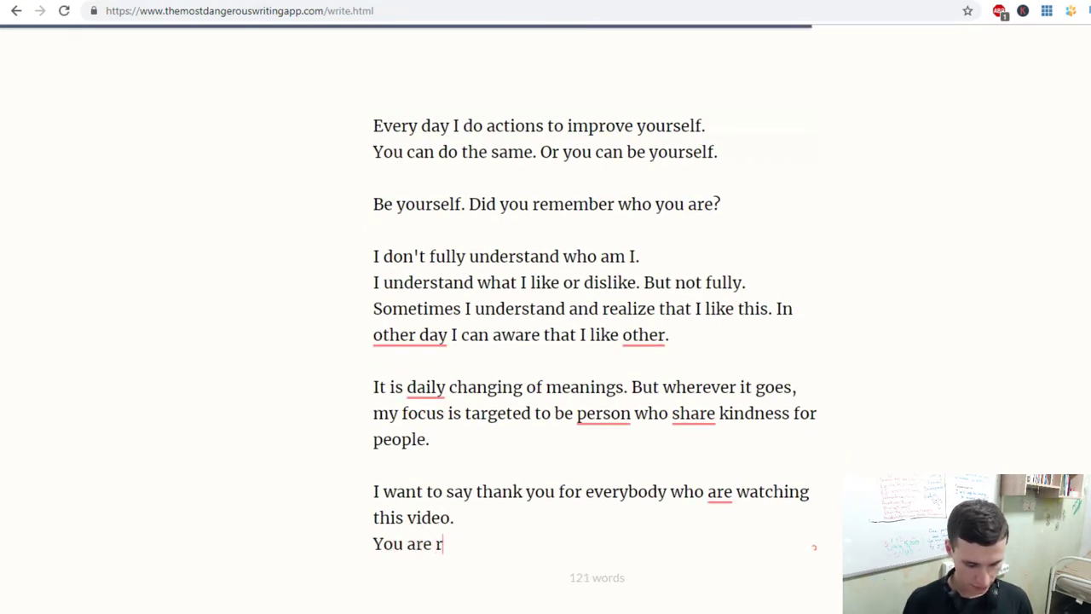
type("eally wonderf")
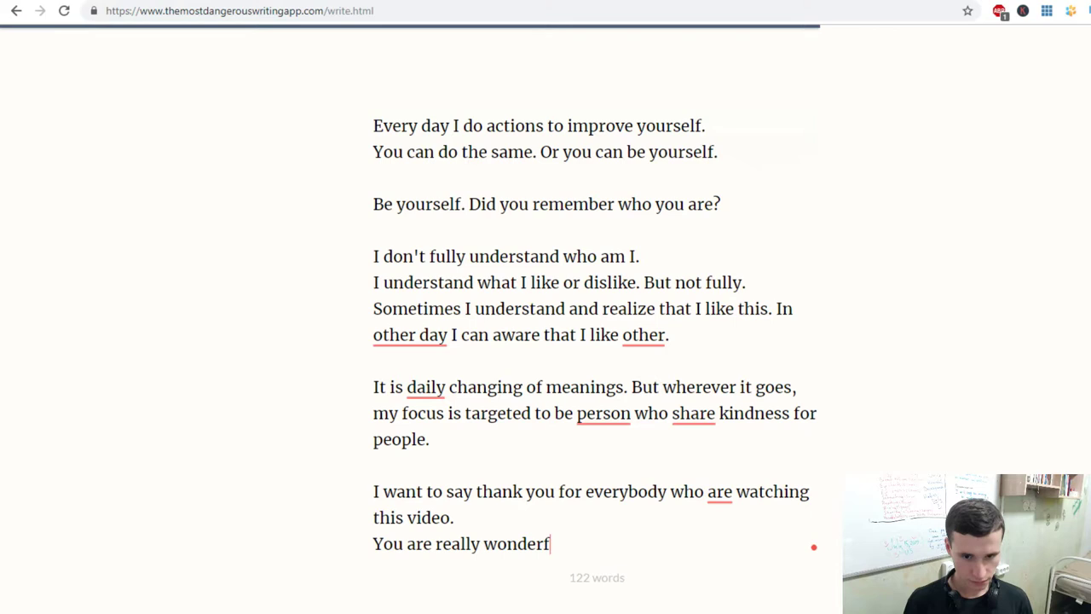
type("ul creature")
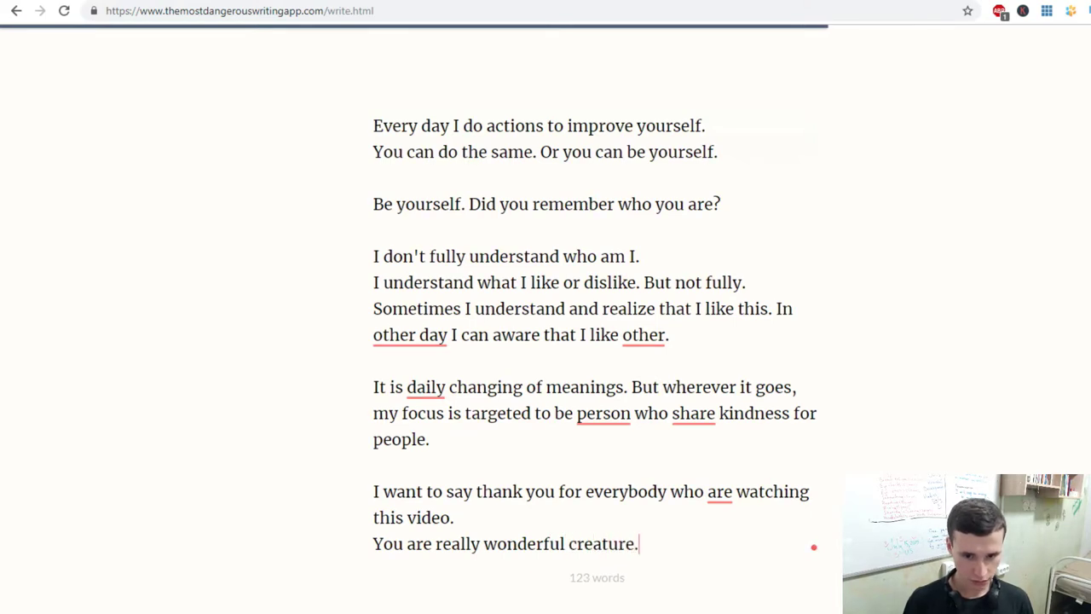
type(". You can ")
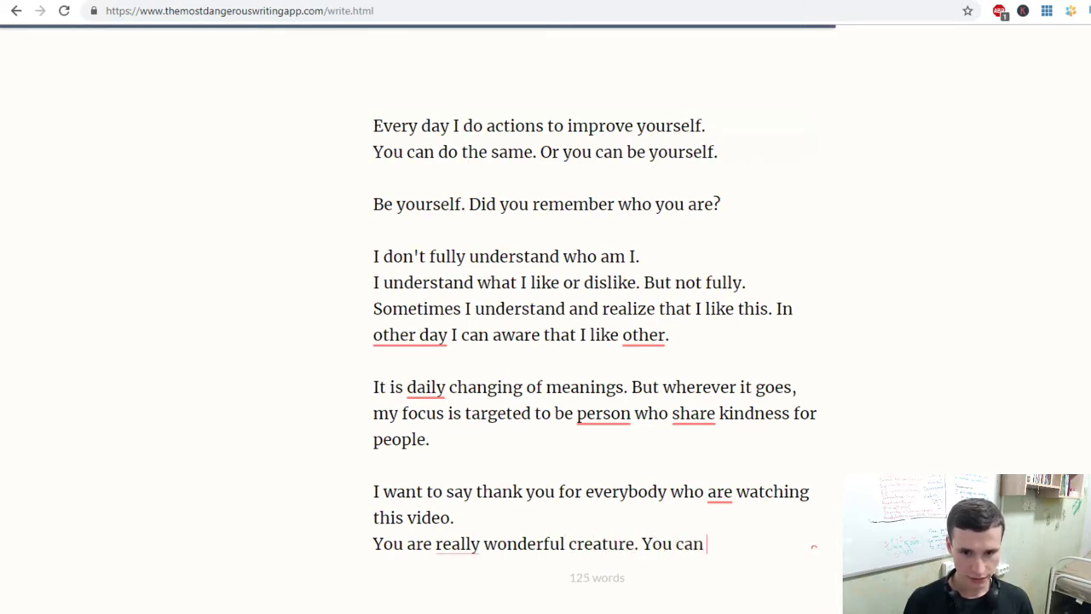
type("achieve ")
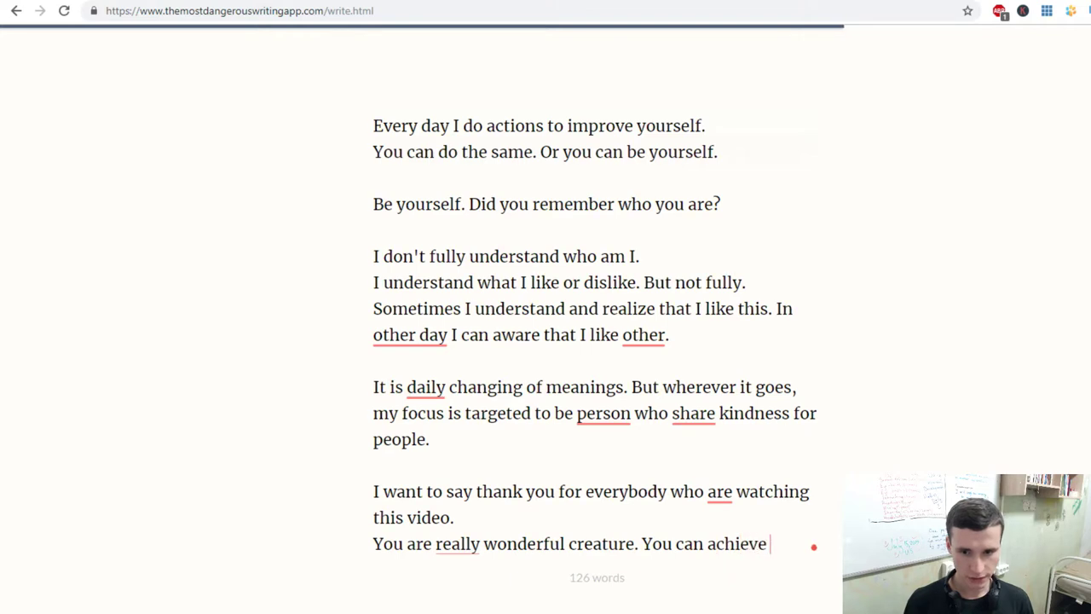
type("everyth")
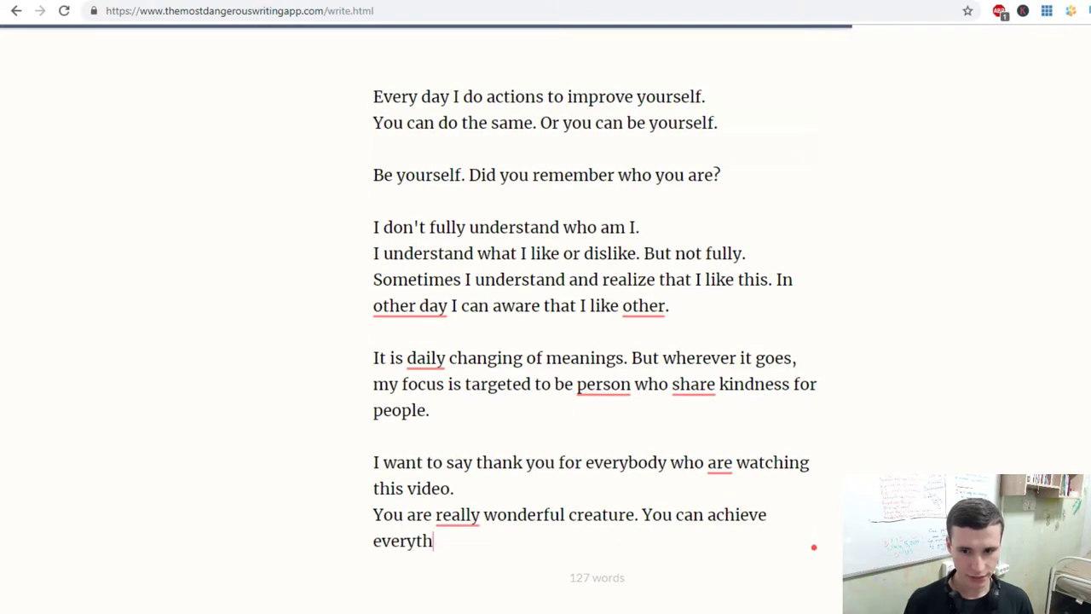
type("ing you")
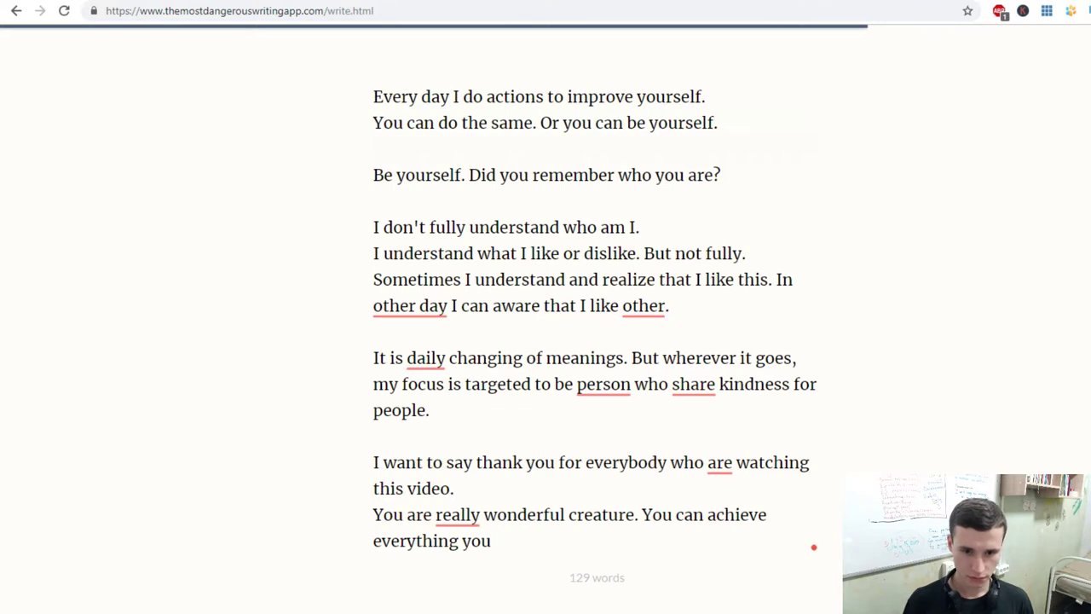
type(" ewant.")
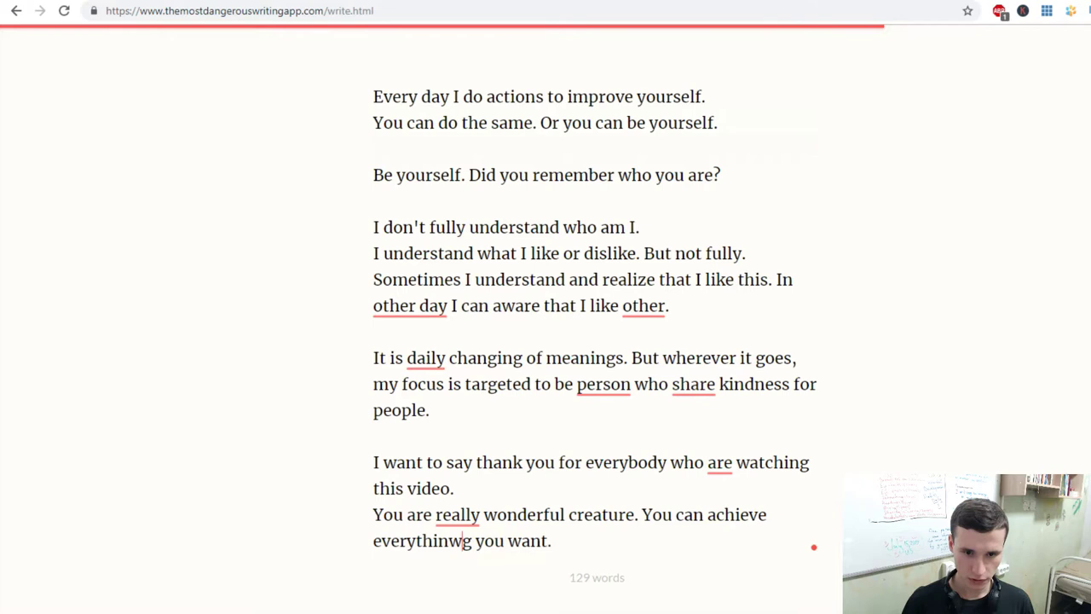
left_click(458, 541)
type("what")
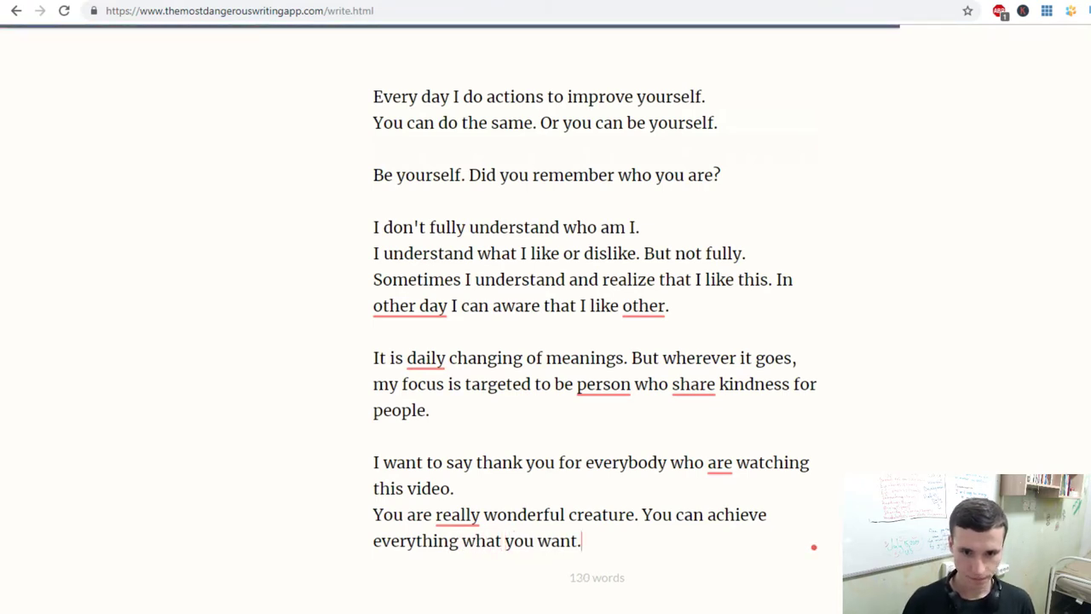
key("Return")
key("Return")
Write 'Always stay positive. Always keep doing things with creative approach.' as a new paragraph.
type("G")
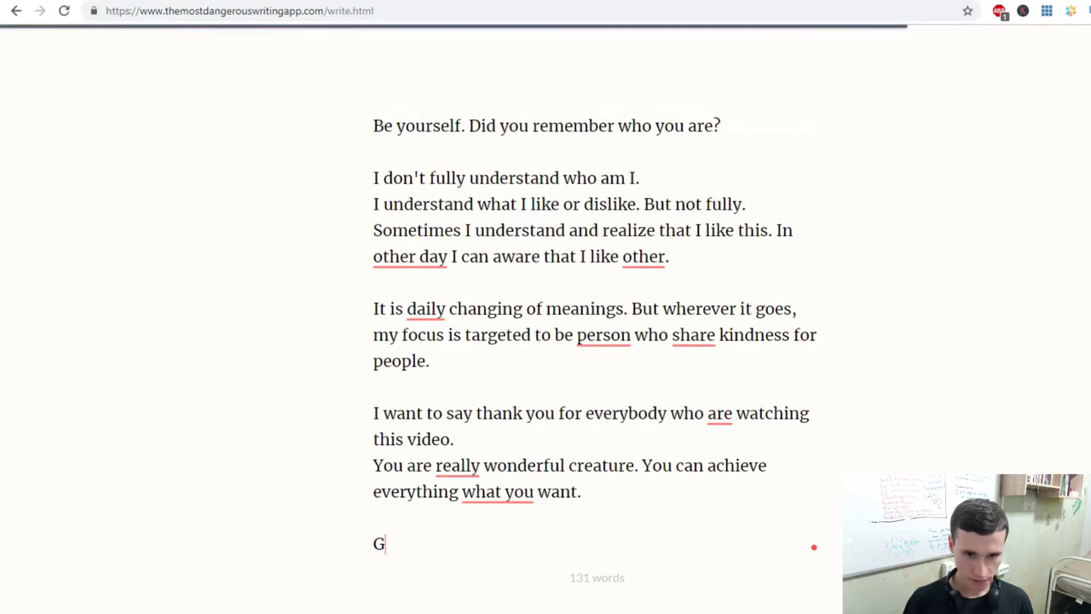
key("BackSpace")
type("Always st")
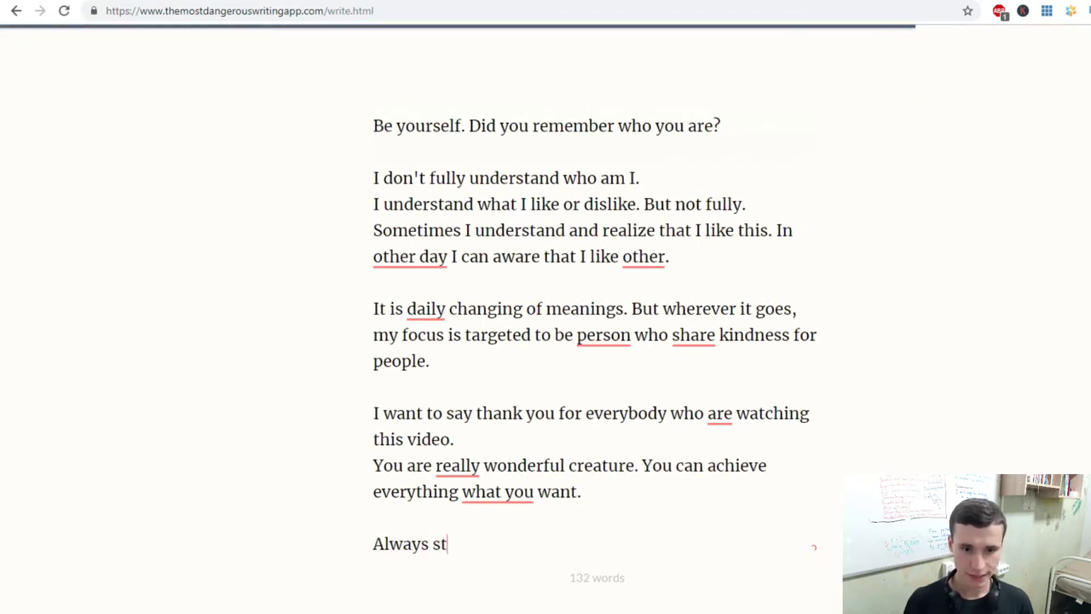
type("ay positi")
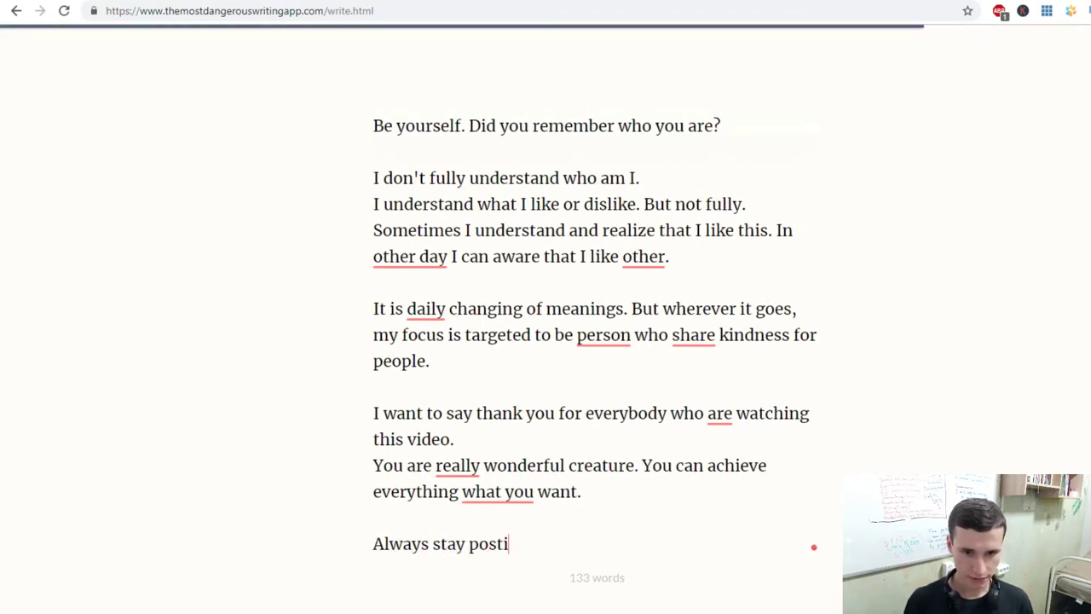
key("BackSpace")
key("BackSpace")
type("itive. ")
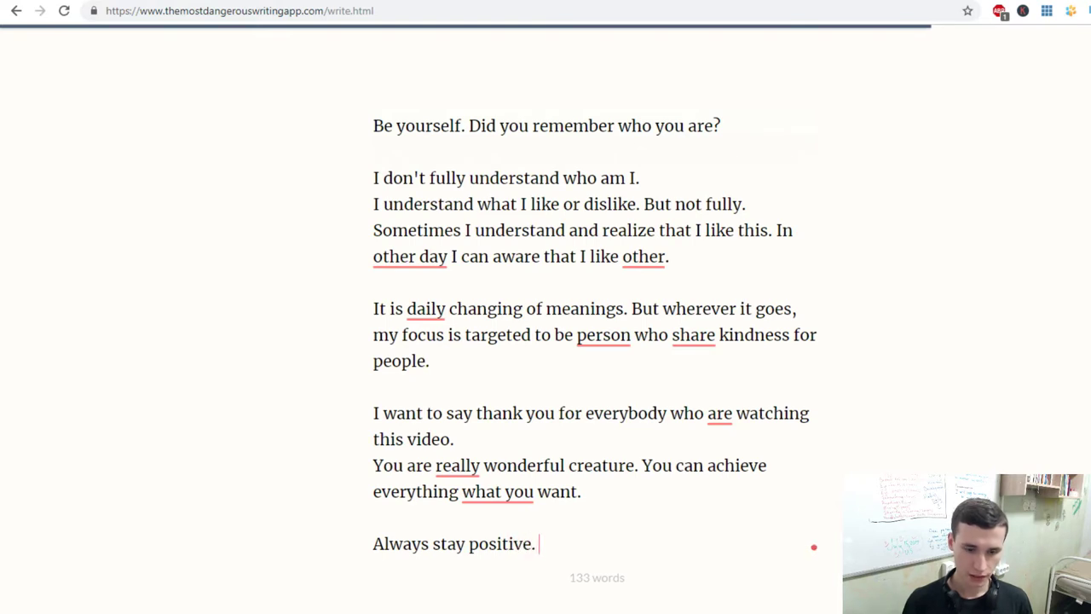
type("Always ")
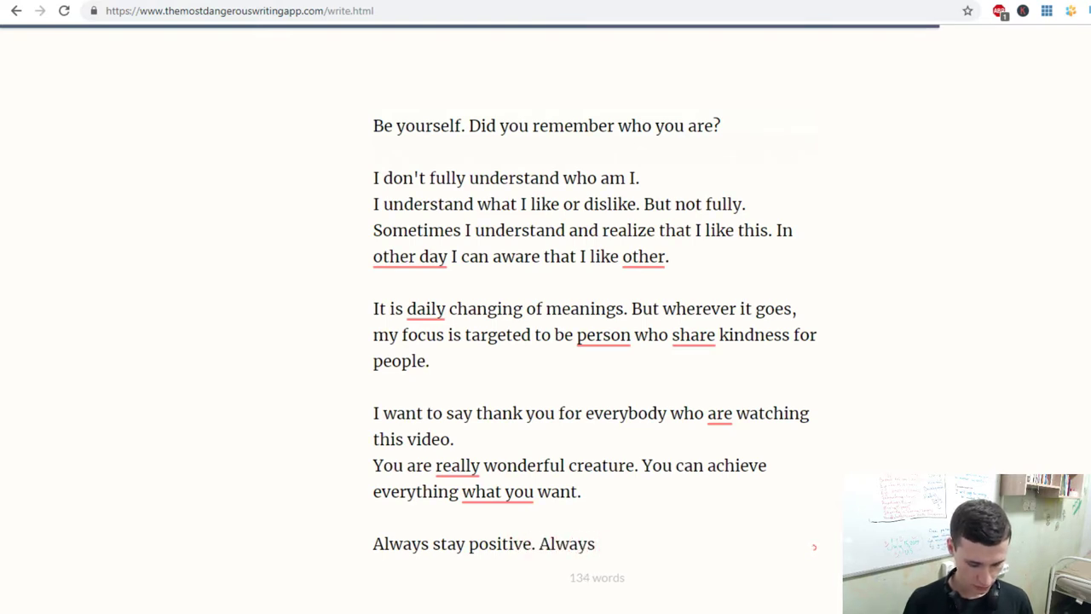
type("keep")
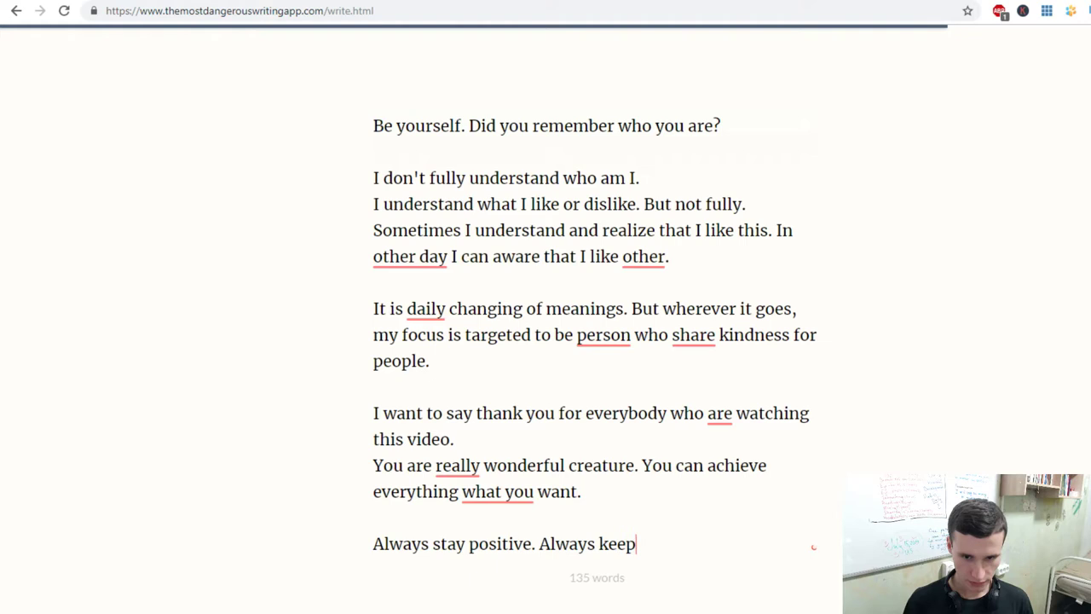
type(" doing ")
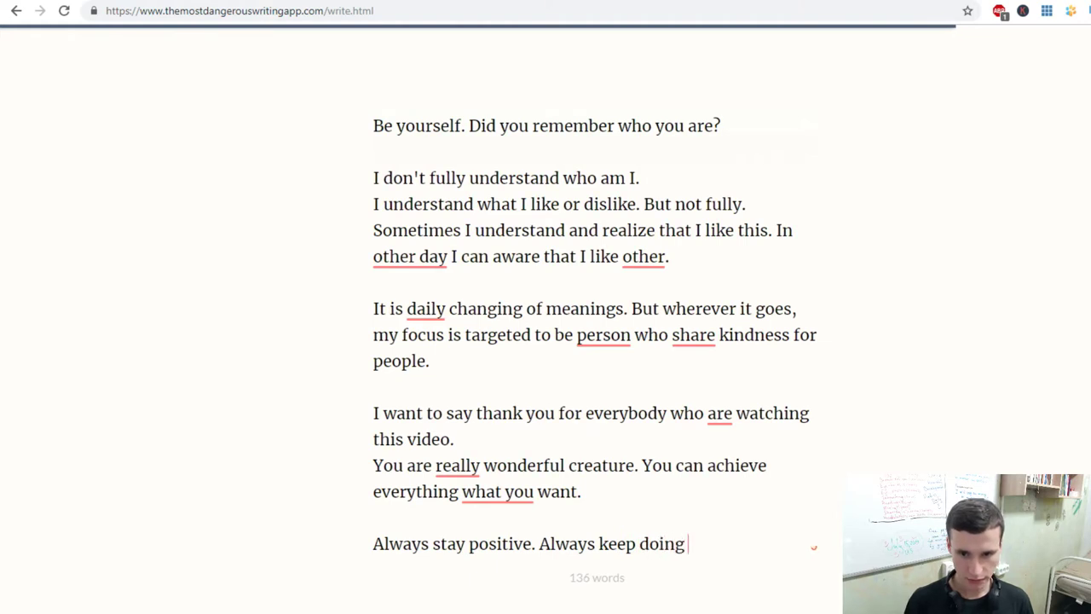
type("things")
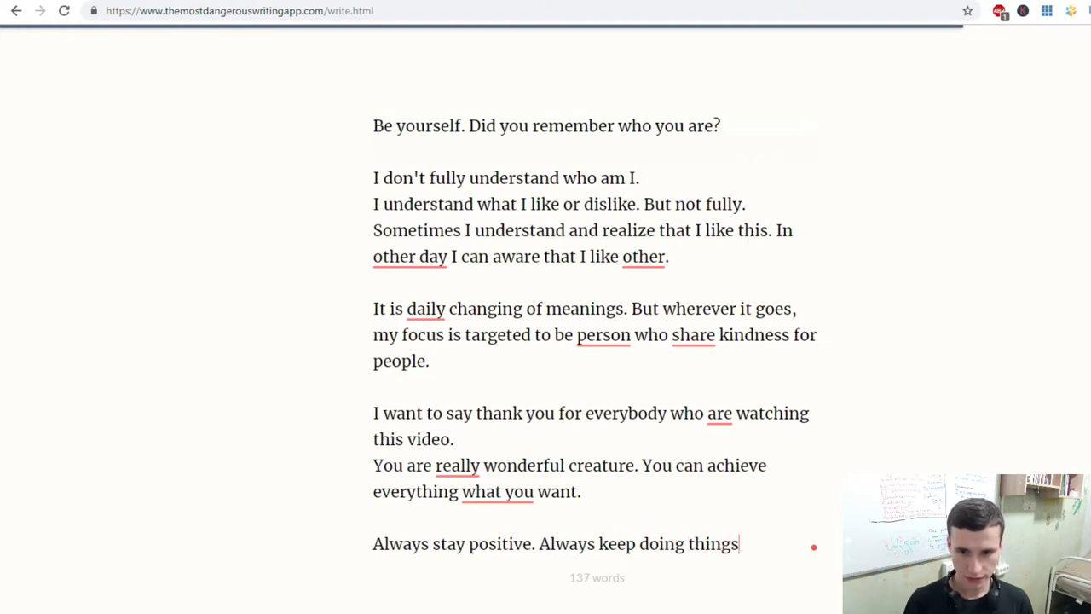
type(" with ")
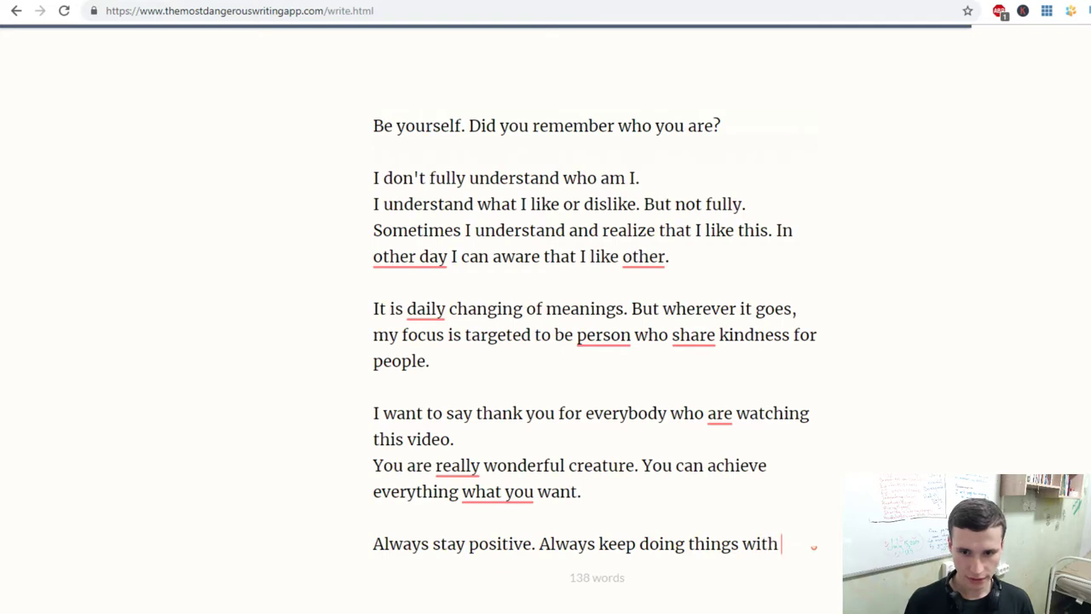
type("creative ")
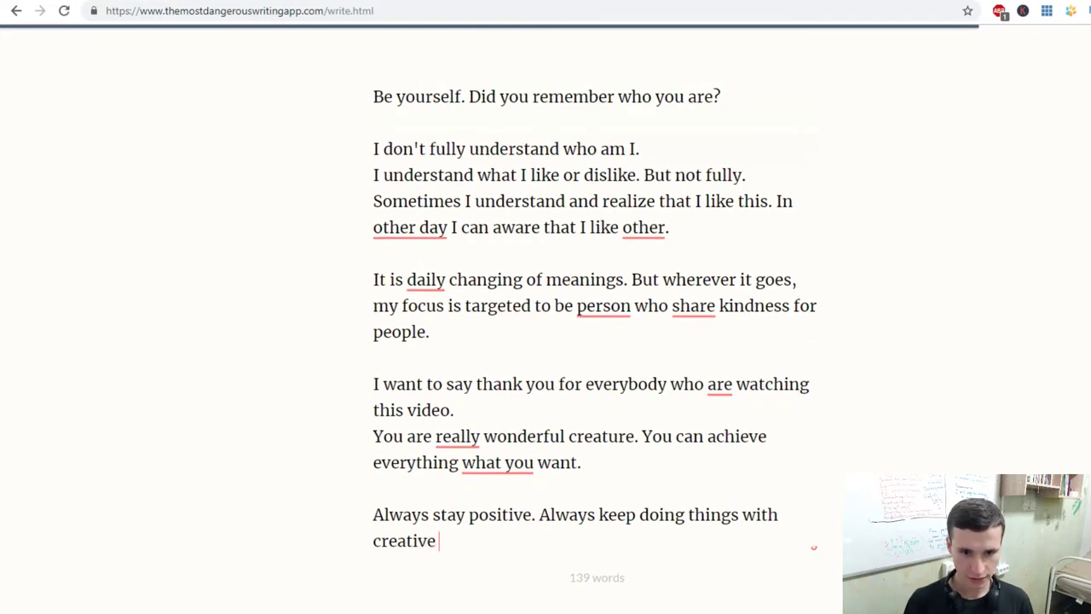
type("approach.")
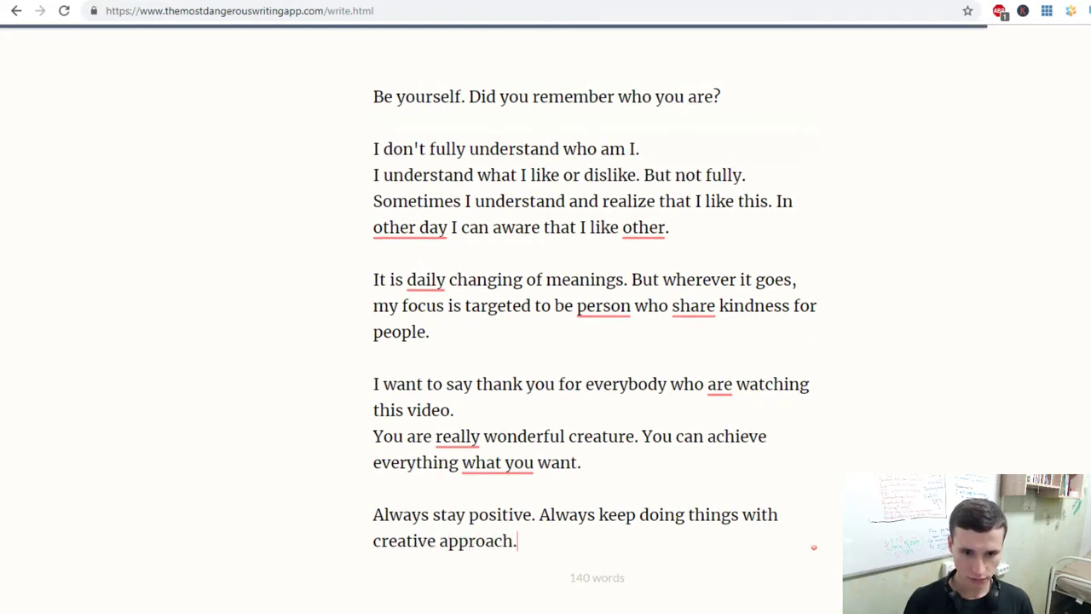
key("Return")
Write the 'Be great. Your potential is amazing and awesome…' paragraph about achieving all you want.
type("By")
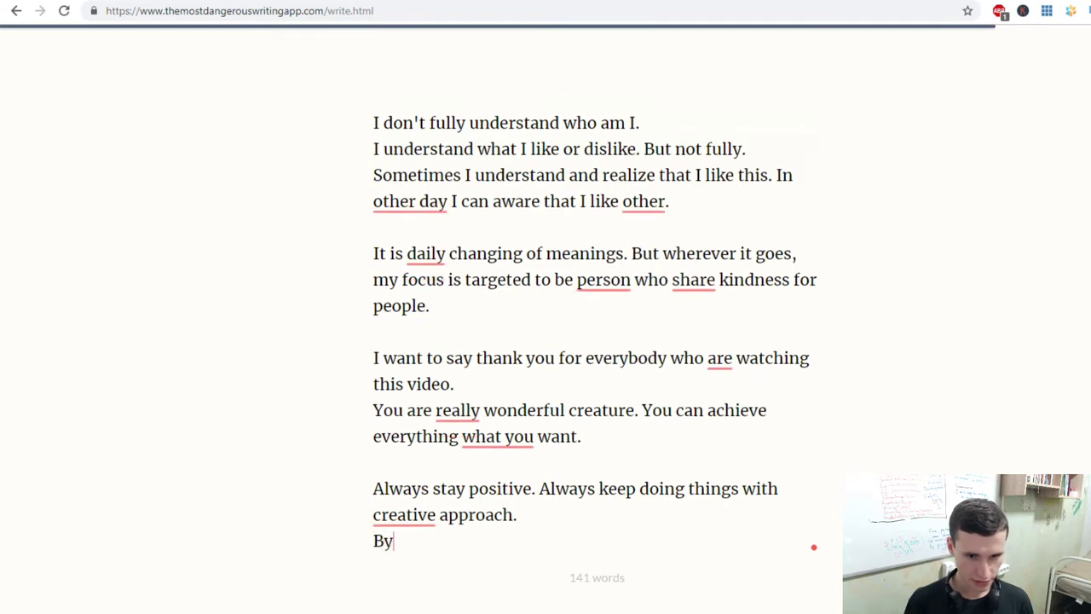
key("BackSpace")
type("e ")
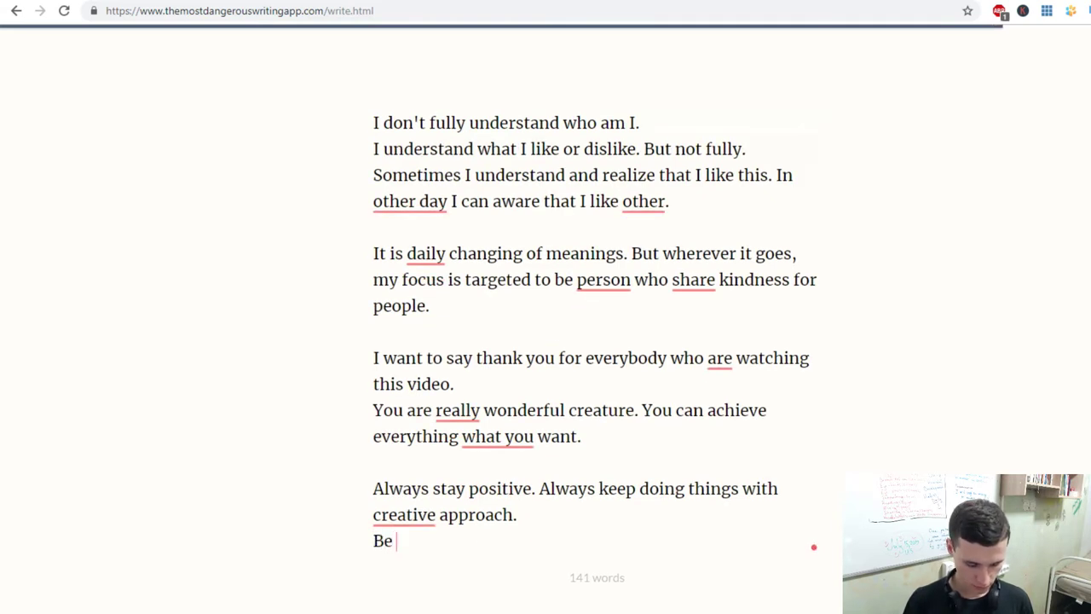
type("max")
key("BackSpace")
key("BackSpace")
key("BackSpace")
key("BackSpace")
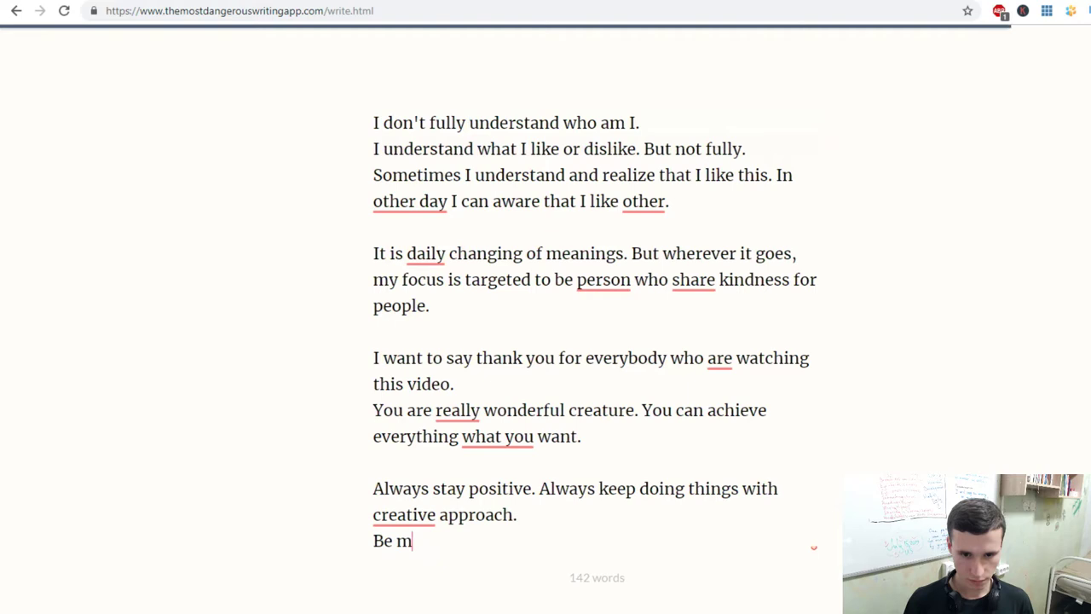
type("great")
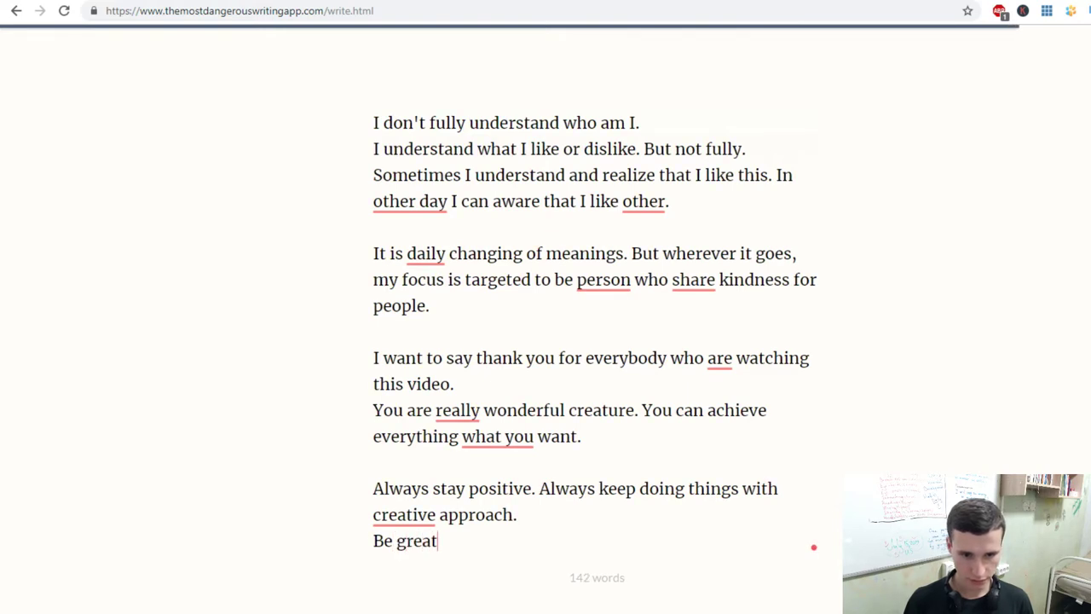
type(". Your ")
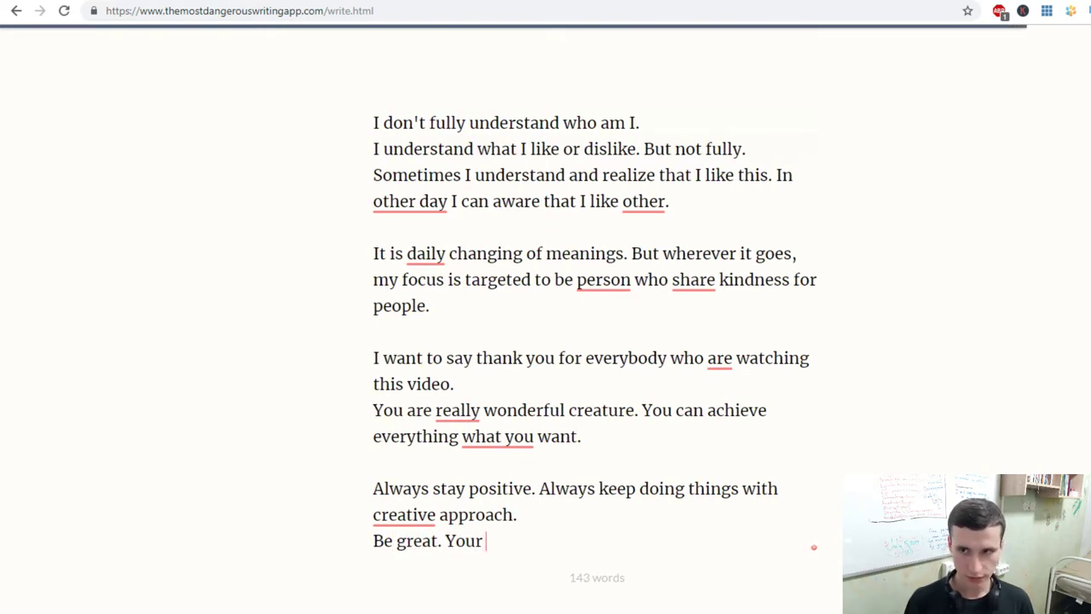
type("potentia")
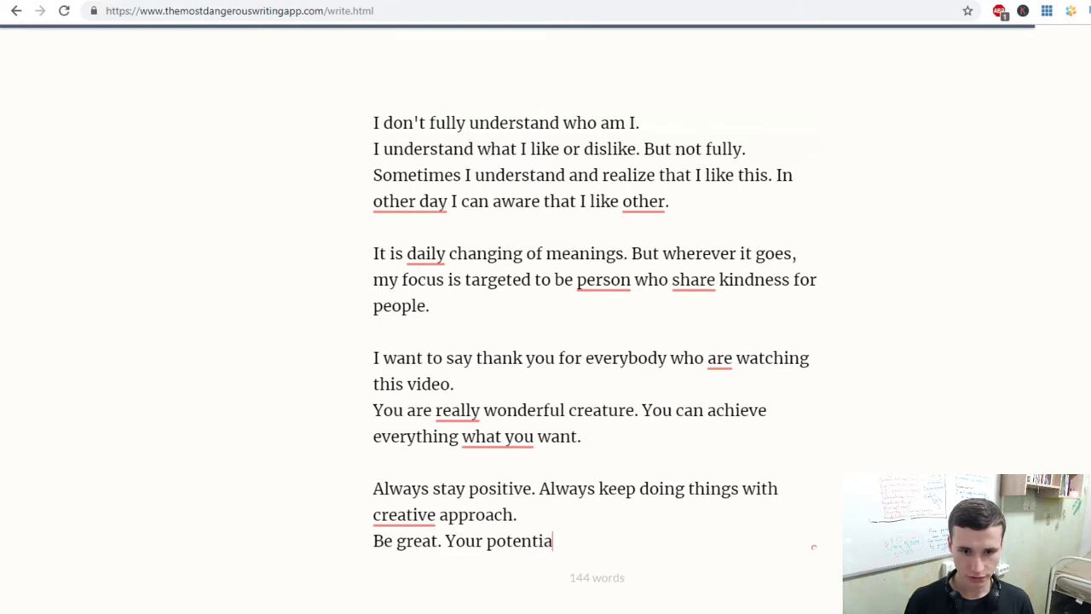
type("l is ")
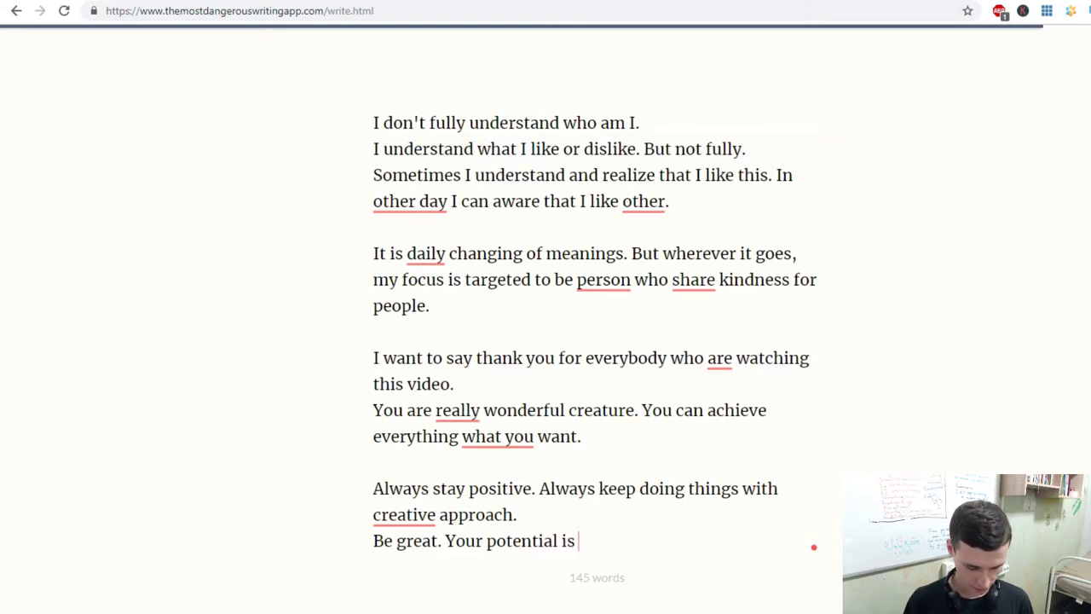
type("amazing and a")
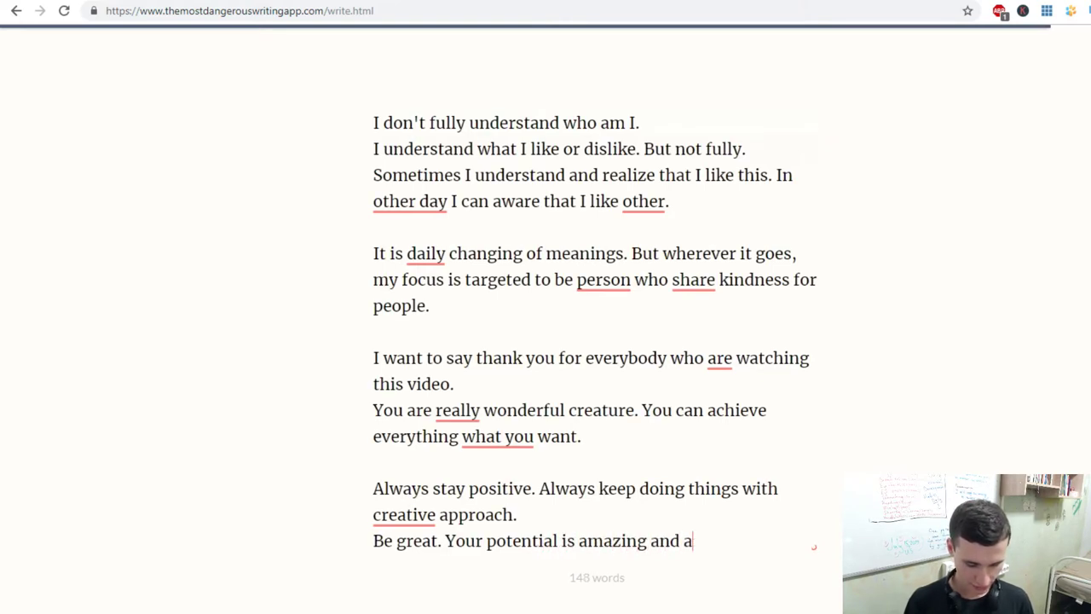
type("wesome. ")
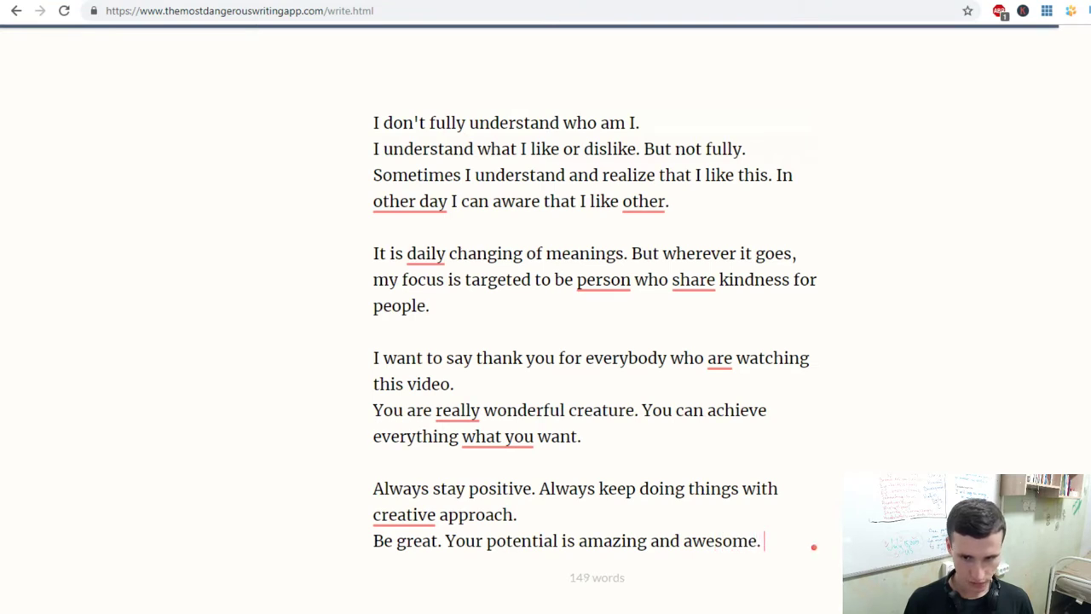
type("You can")
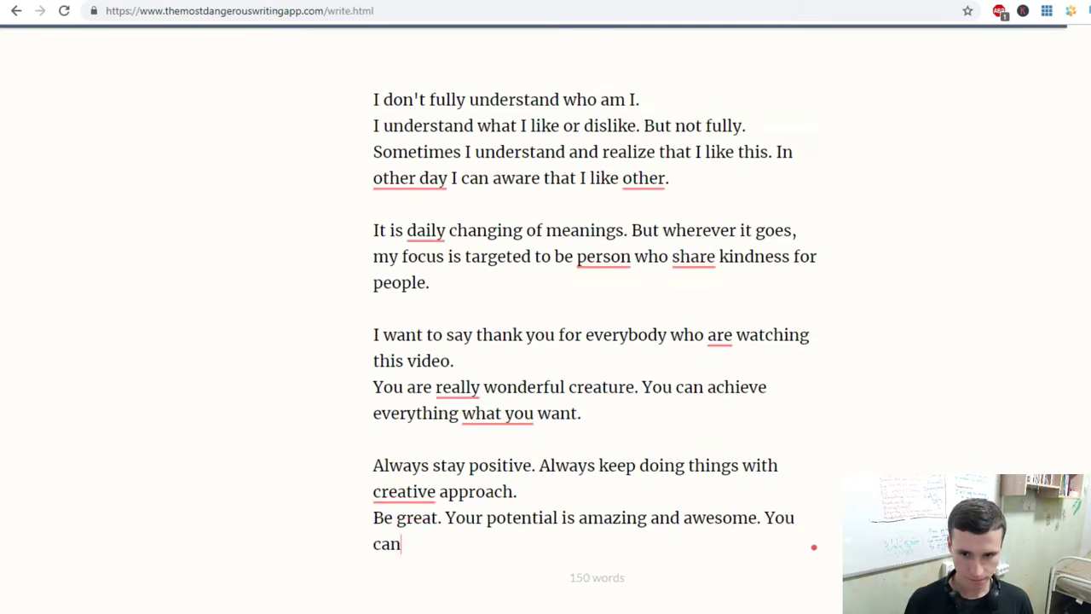
type(" ach")
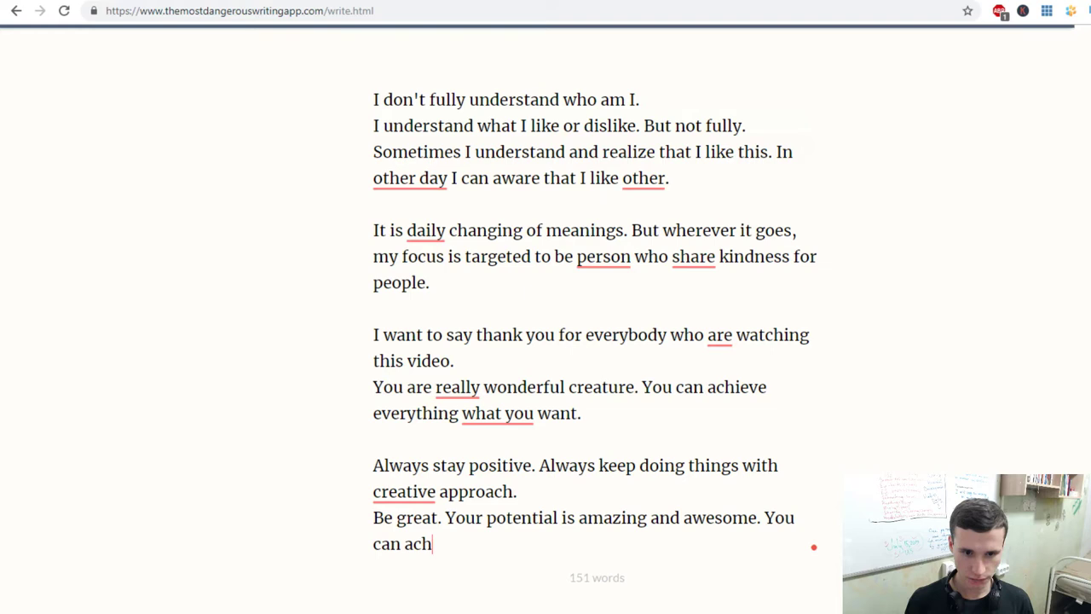
type("ieve and ac")
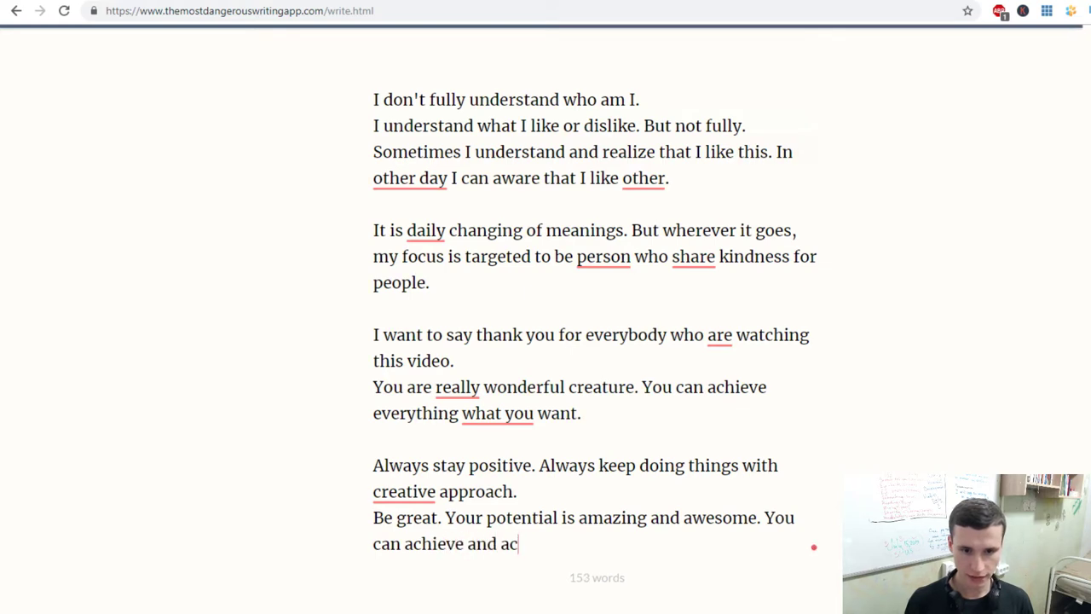
type("omplish ")
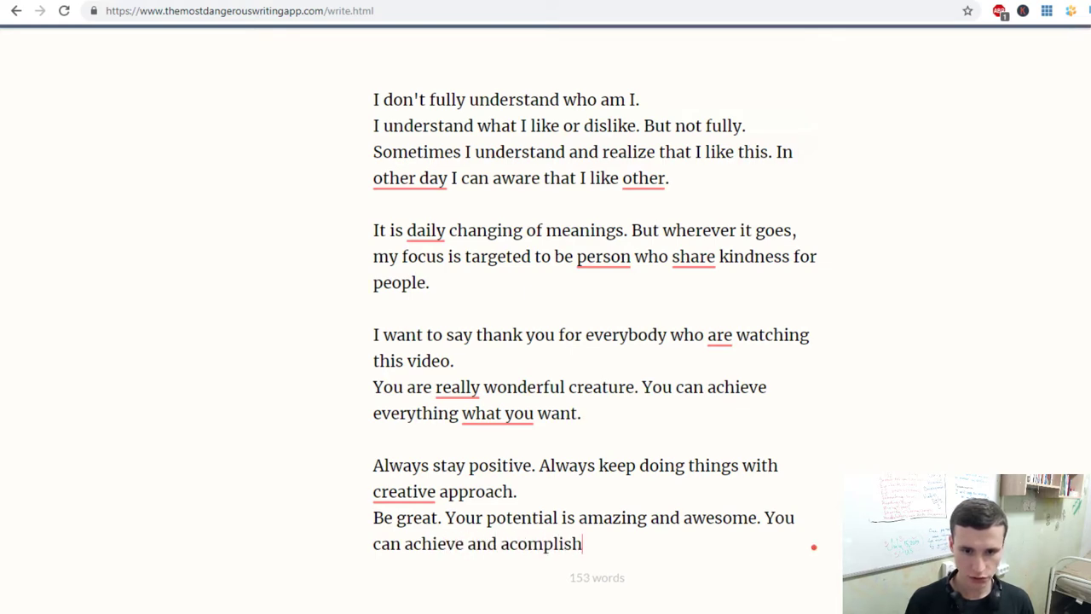
type("all")
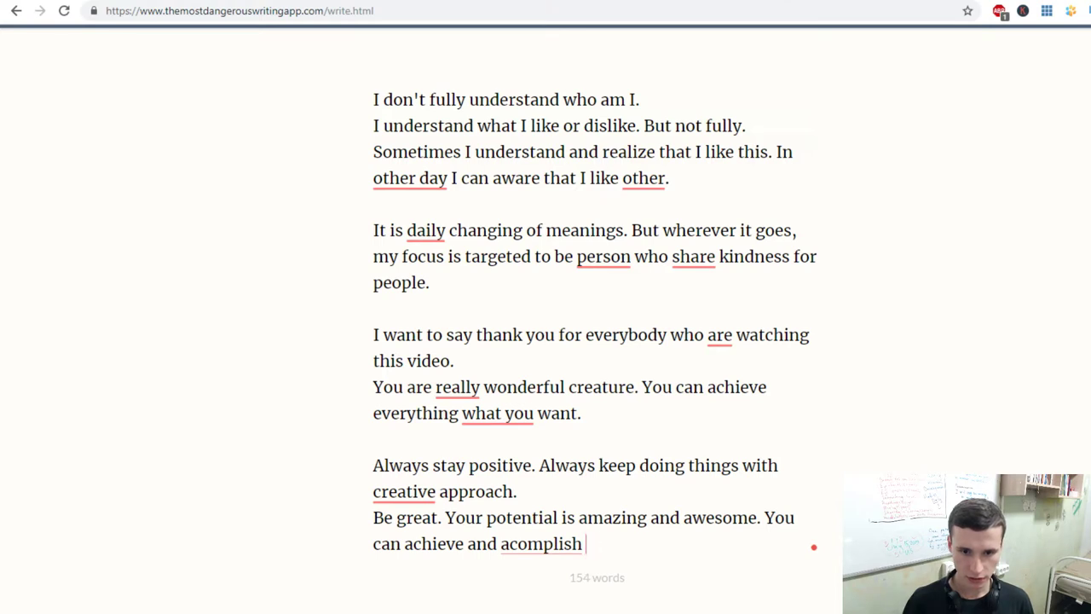
type(" what ")
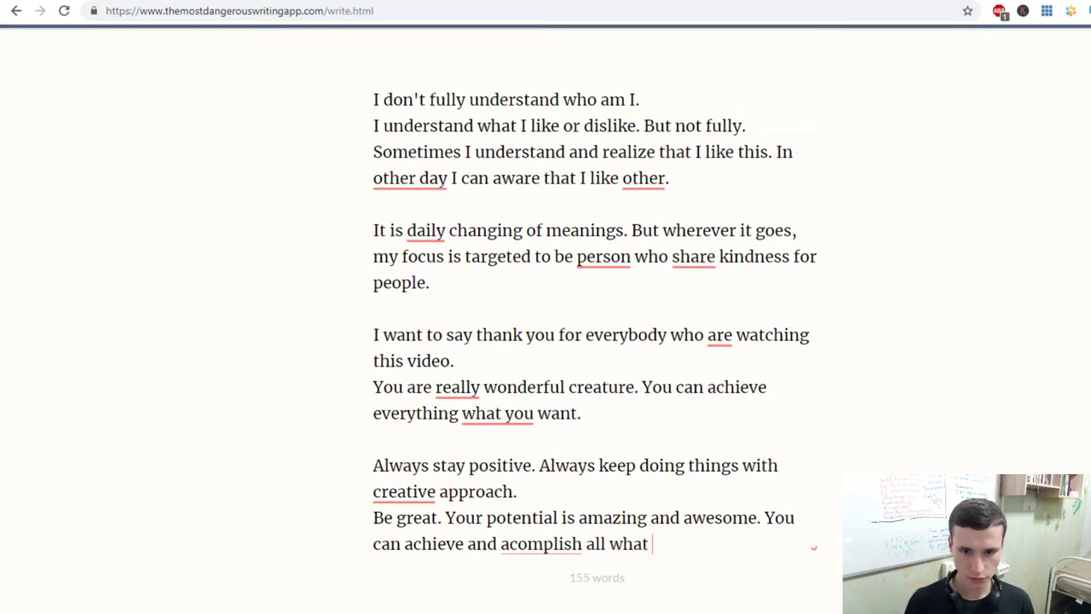
type("you want.")
key("Return")
key("Return")
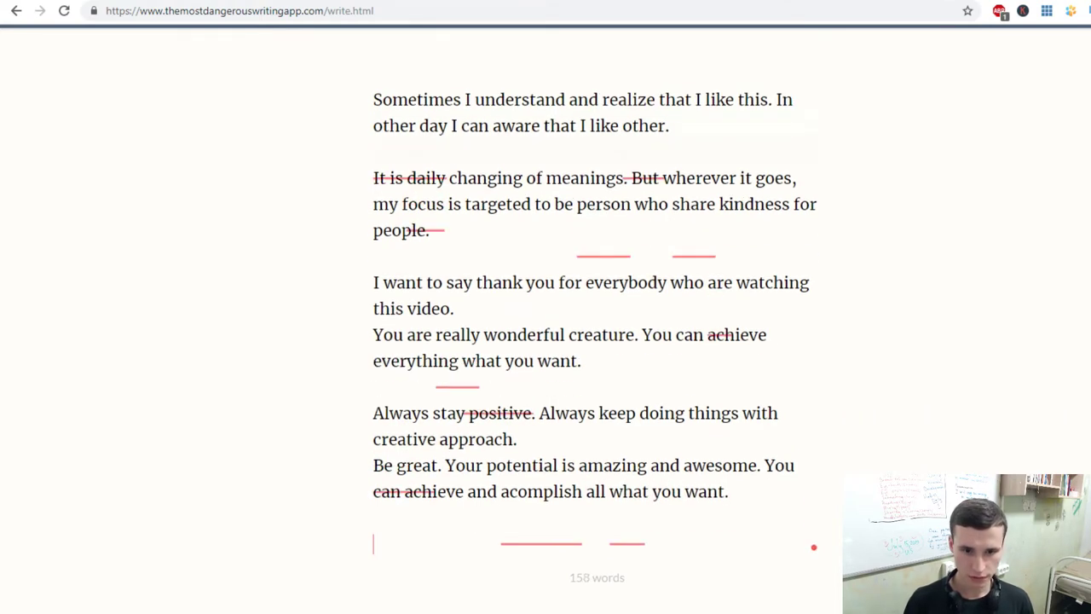
Add closing lines 'Be strong! Have a patience!', 'Always be awareness!', 'Stay tuned. Thanks so much :)' and 'See you in the next time!'.
type("Be str")
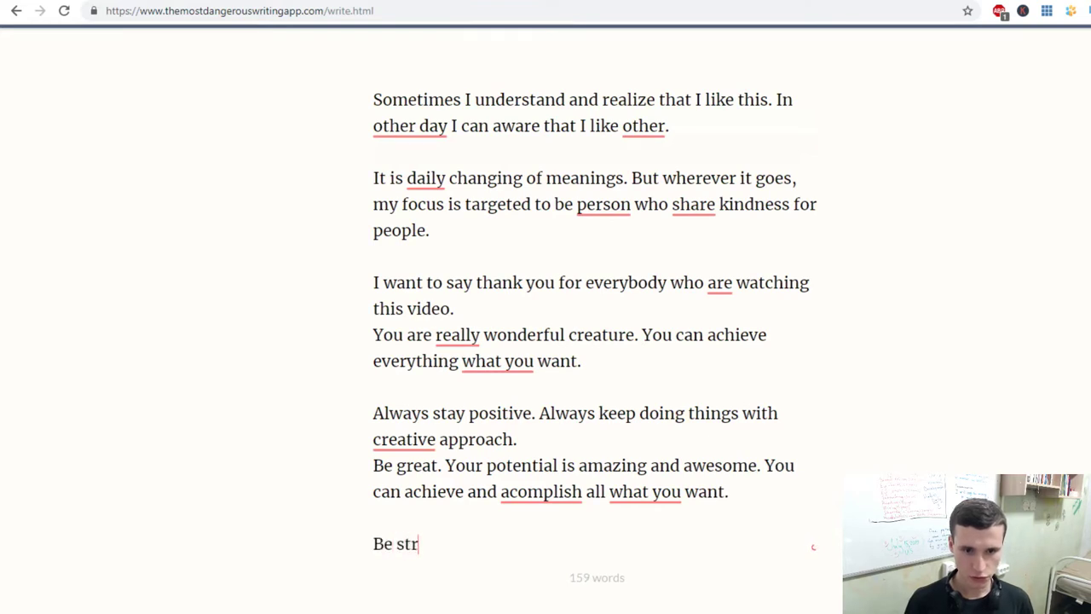
type("ong! Have a")
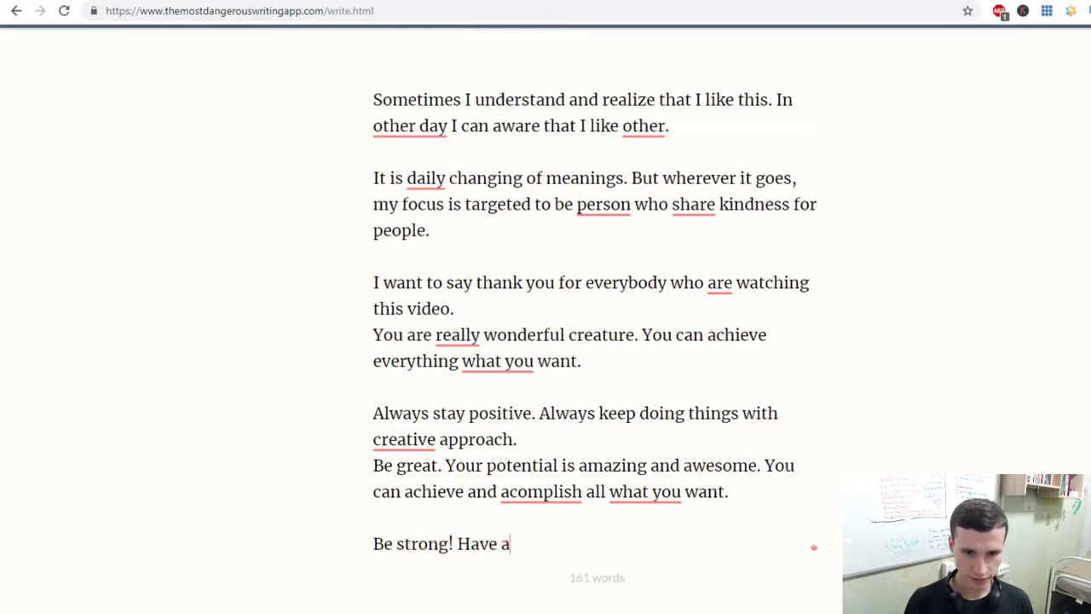
type(" patience!")
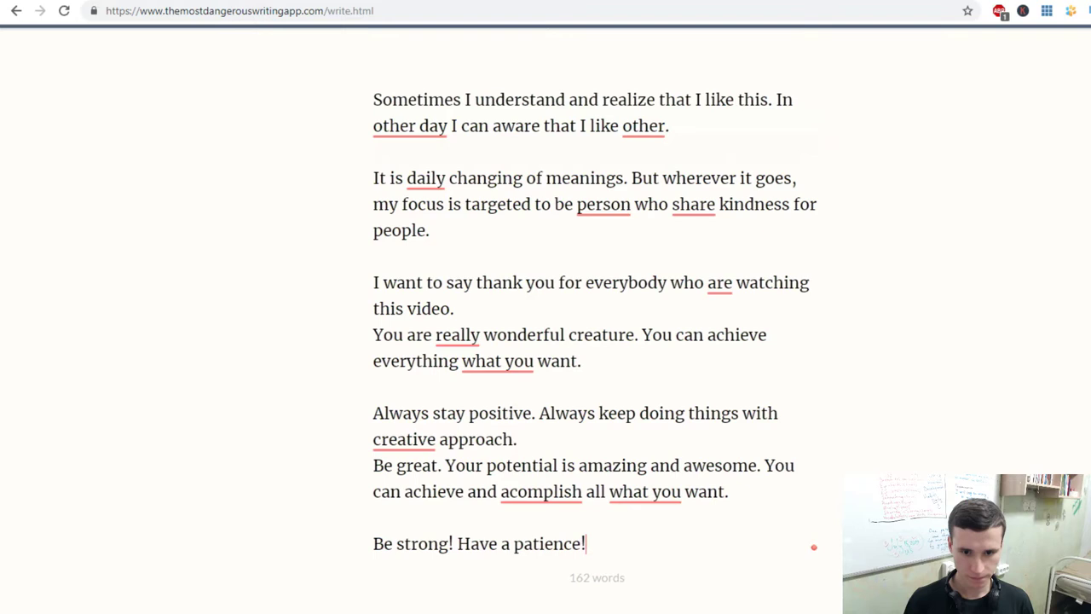
key("Return")
type("Always ")
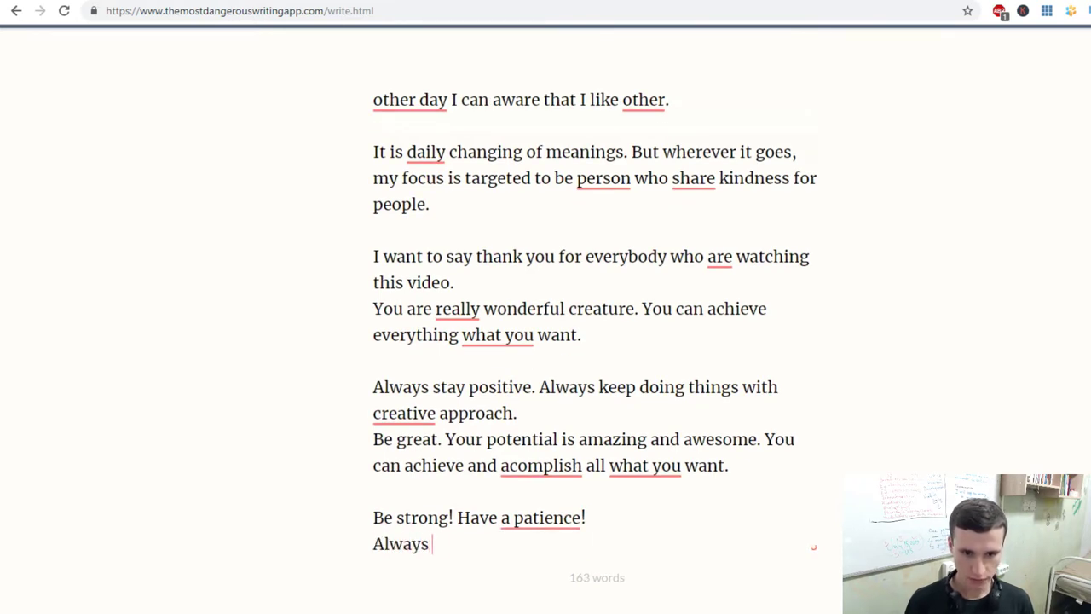
type("be a")
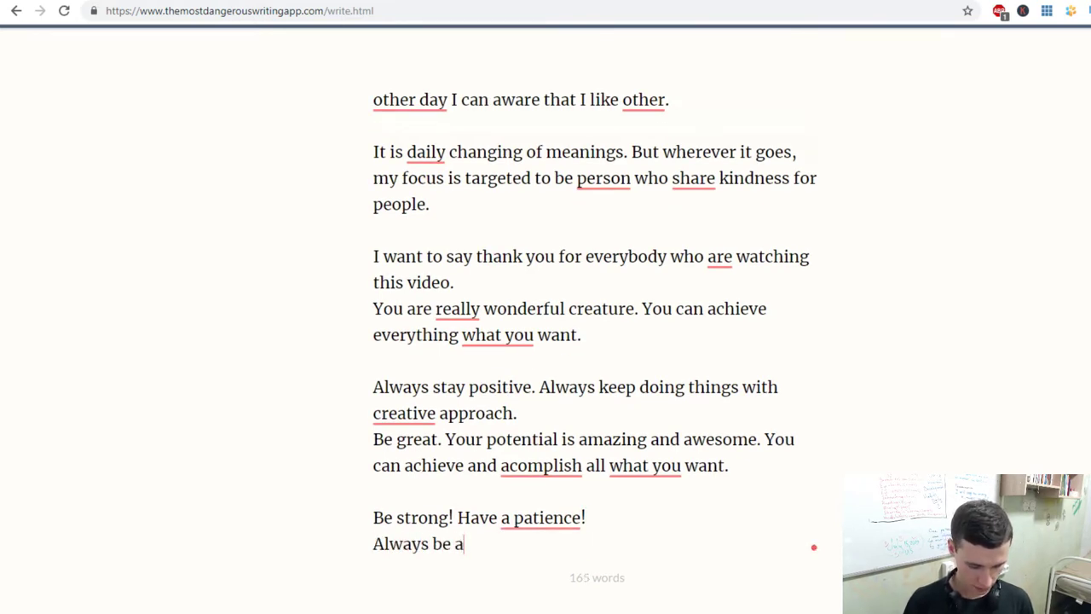
type("wareness!")
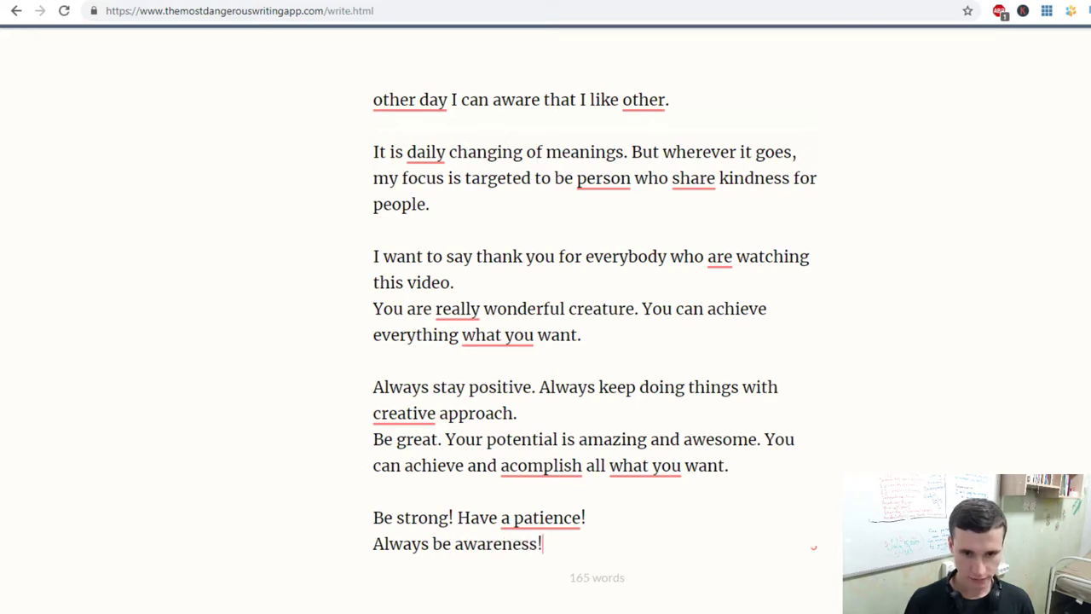
key("Return")
type("Stay ")
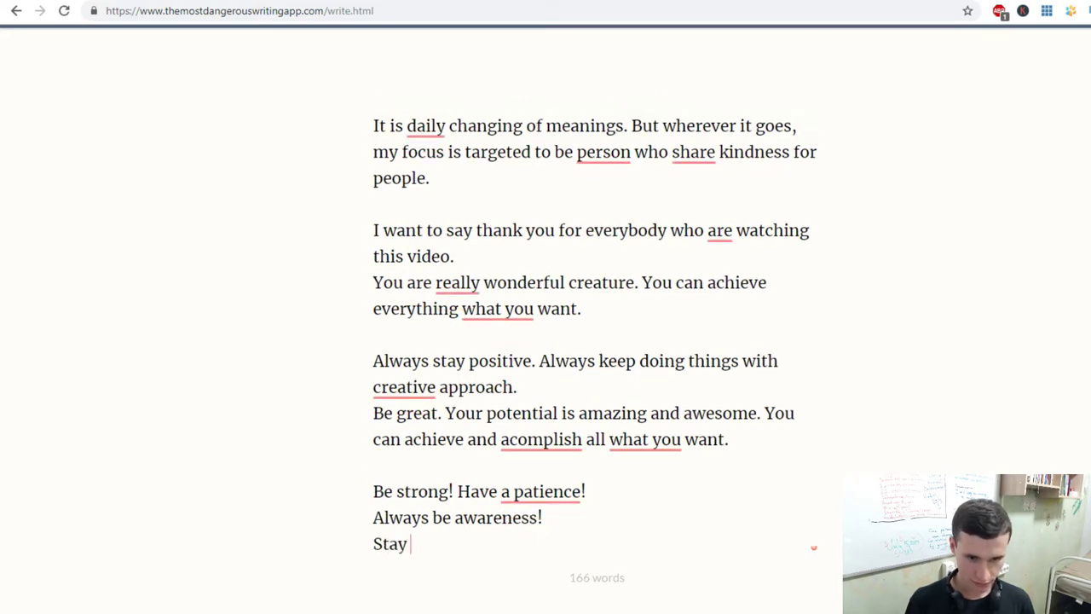
type("tuned. Thanks ")
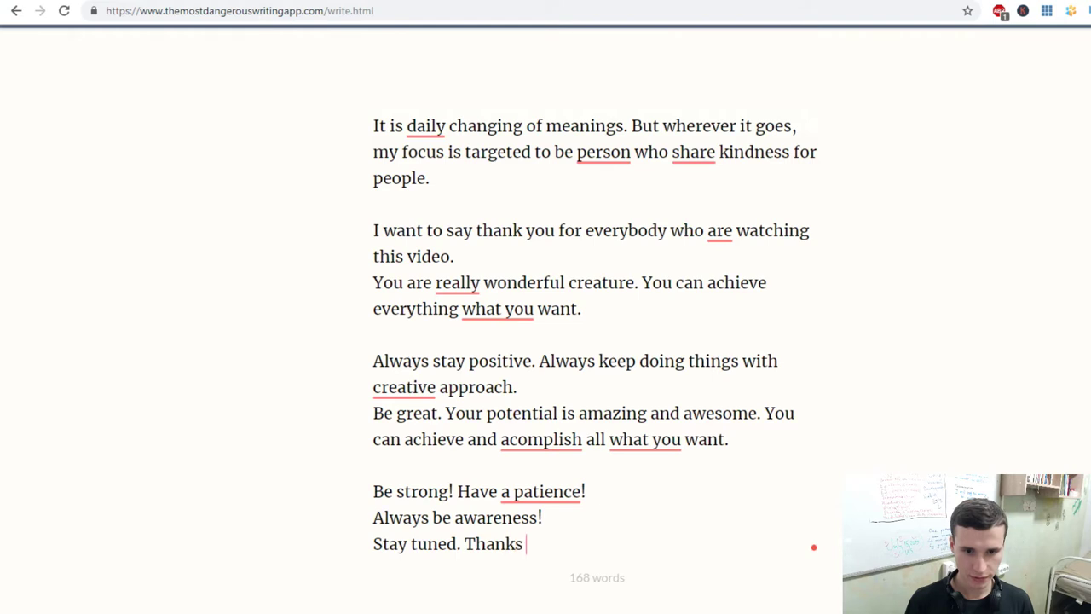
type("so much :)")
key("Return")
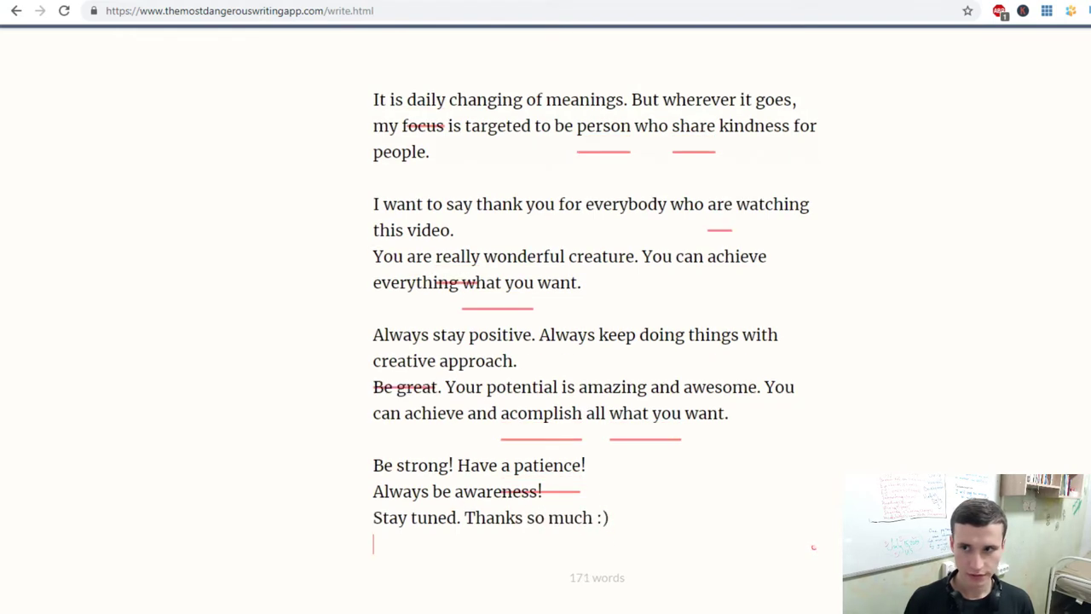
type("See you in ")
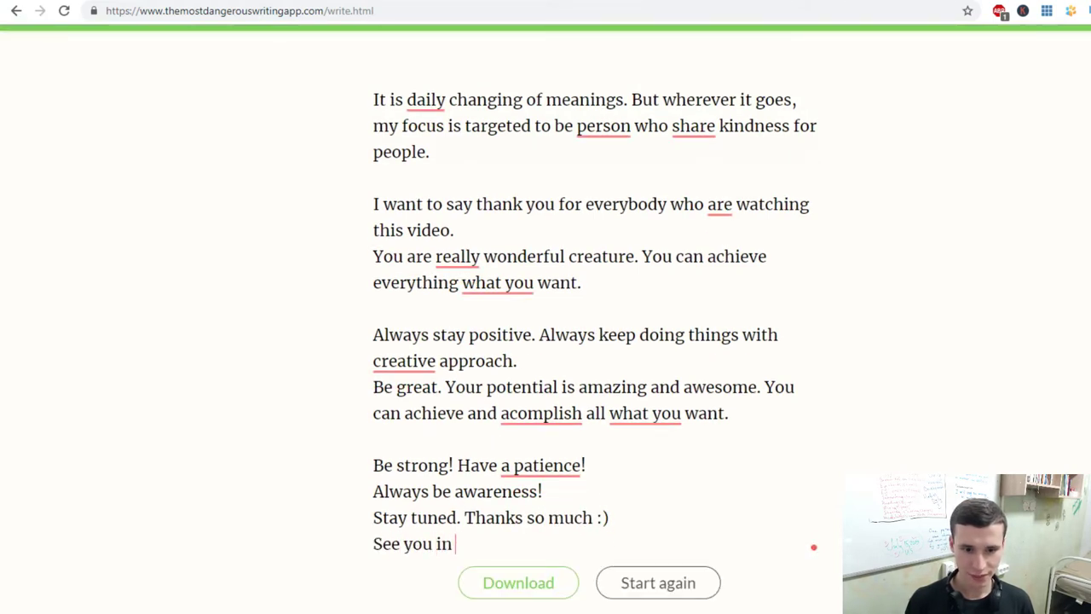
type("the next time! :)")
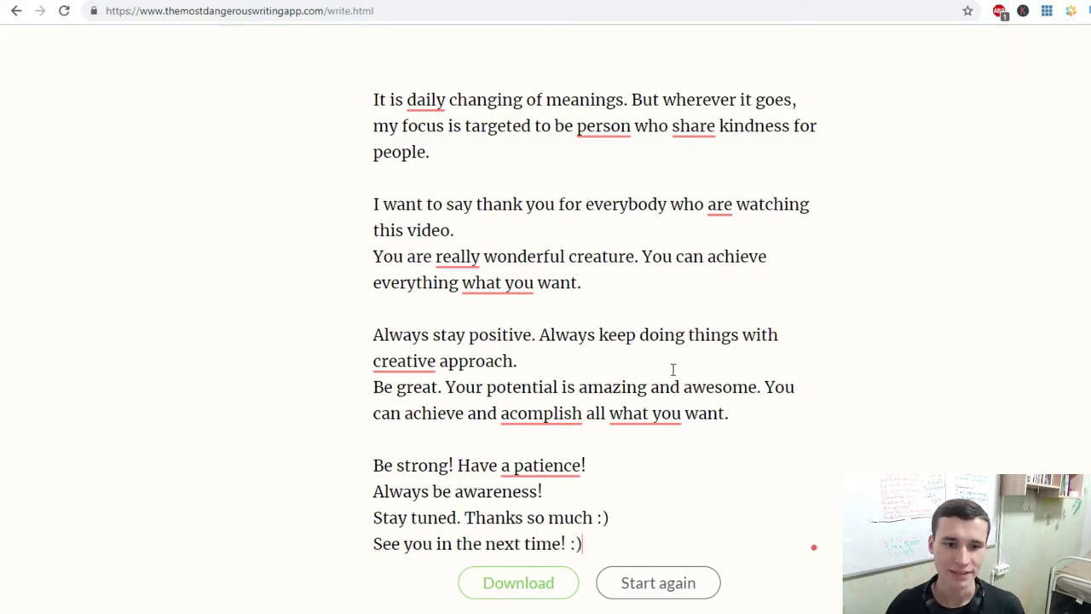
Insert 'the' before 'other day' and accept the comma suggestion after 'day'.
scroll(601, 349, "up", 4)
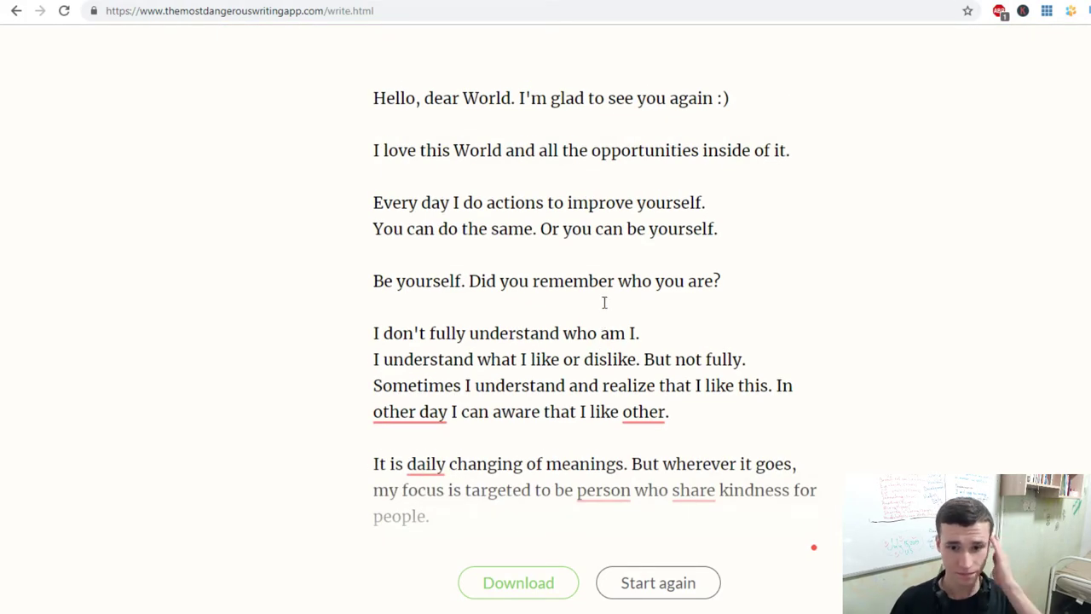
left_click(375, 413)
type("the")
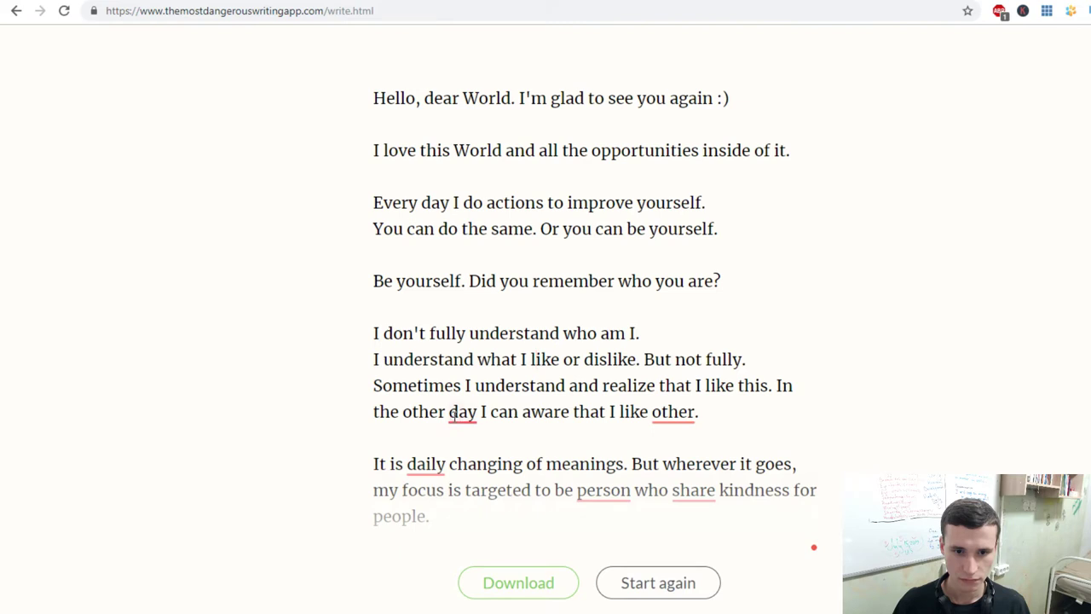
left_click(461, 461)
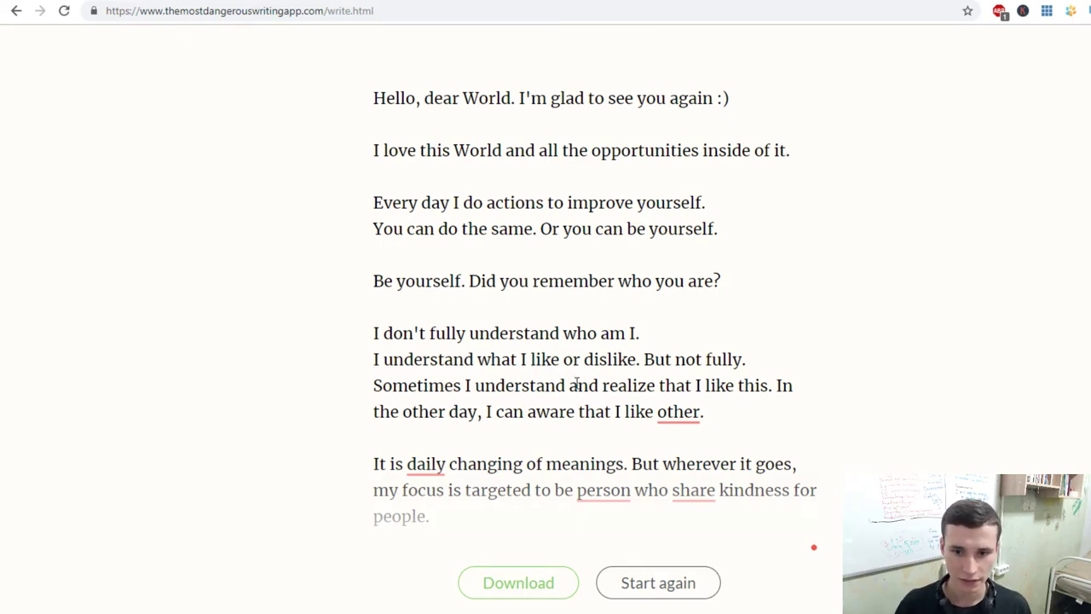
Change 'I like other.' to 'I like other things.' instead of Grammarly's 'others'.
left_click(669, 413)
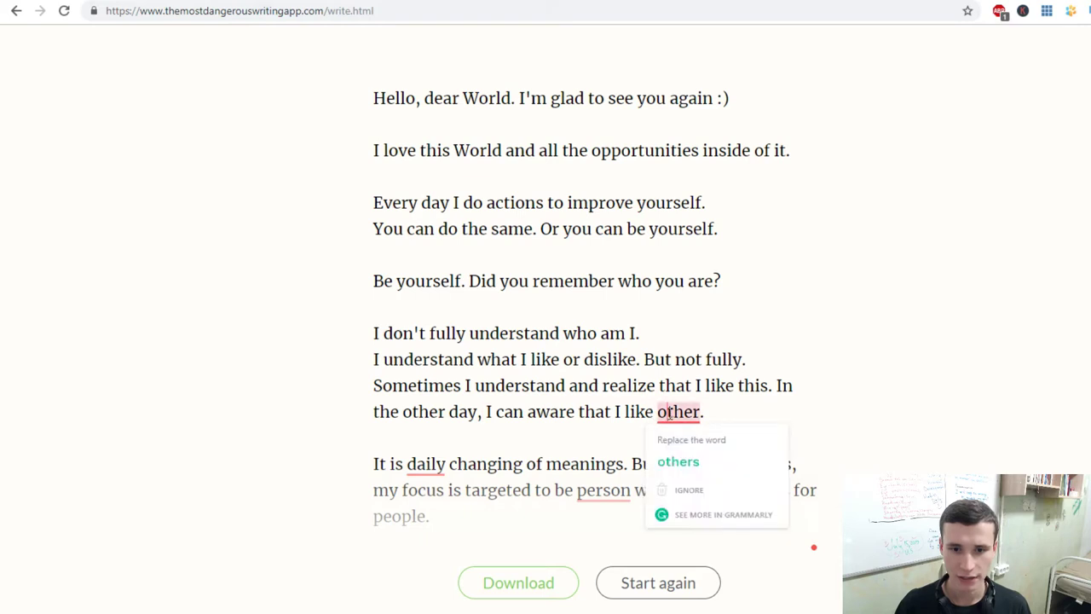
left_click(678, 462)
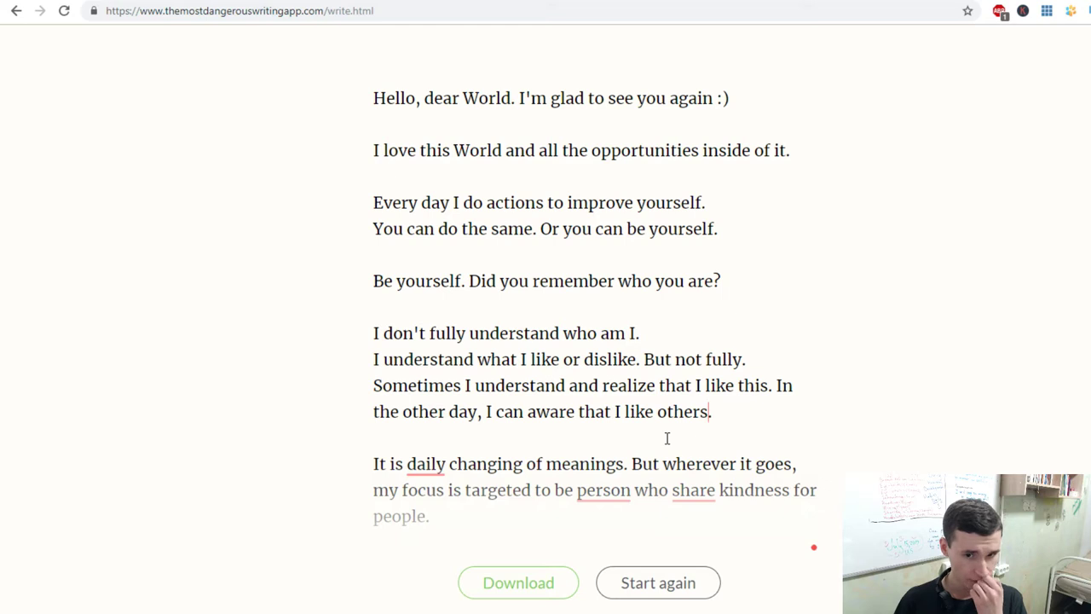
scroll(664, 433, "down", 1)
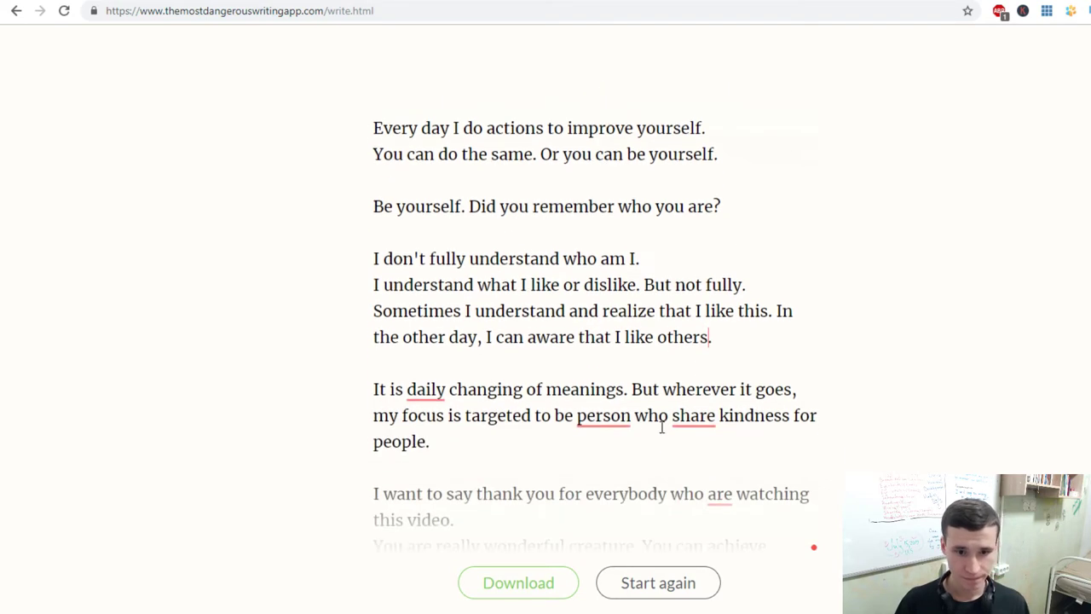
mouse_move(408, 391)
left_click(703, 336)
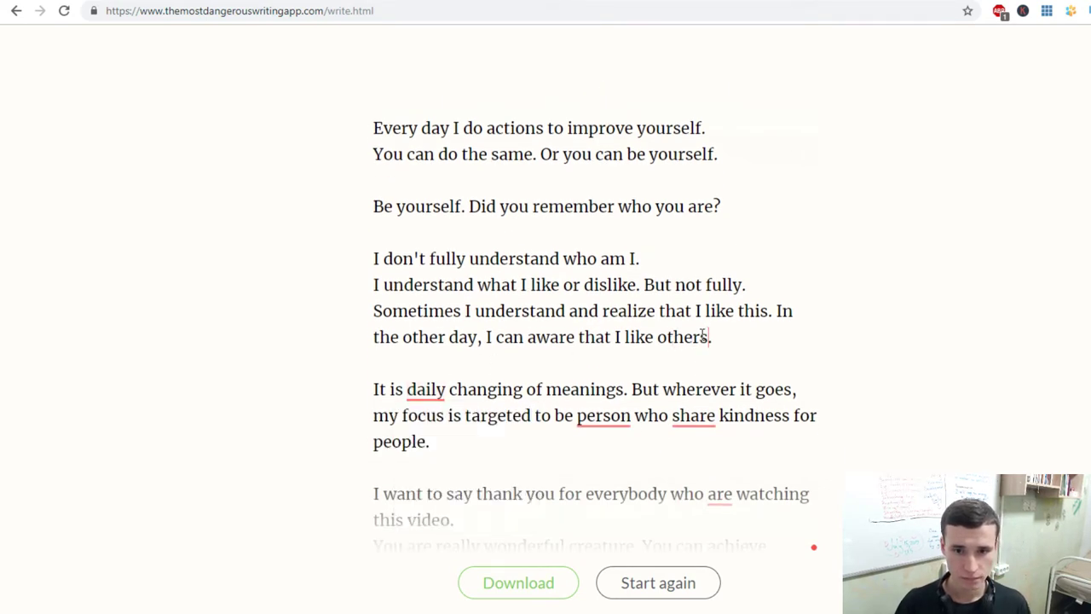
key("BackSpace")
left_click(657, 337)
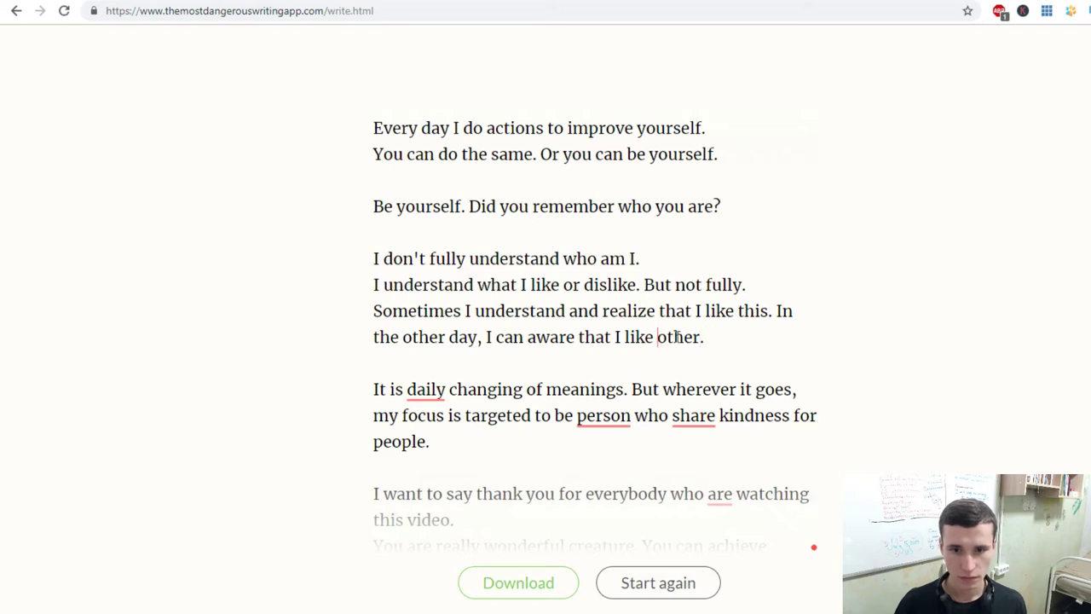
left_click(706, 337)
type("things")
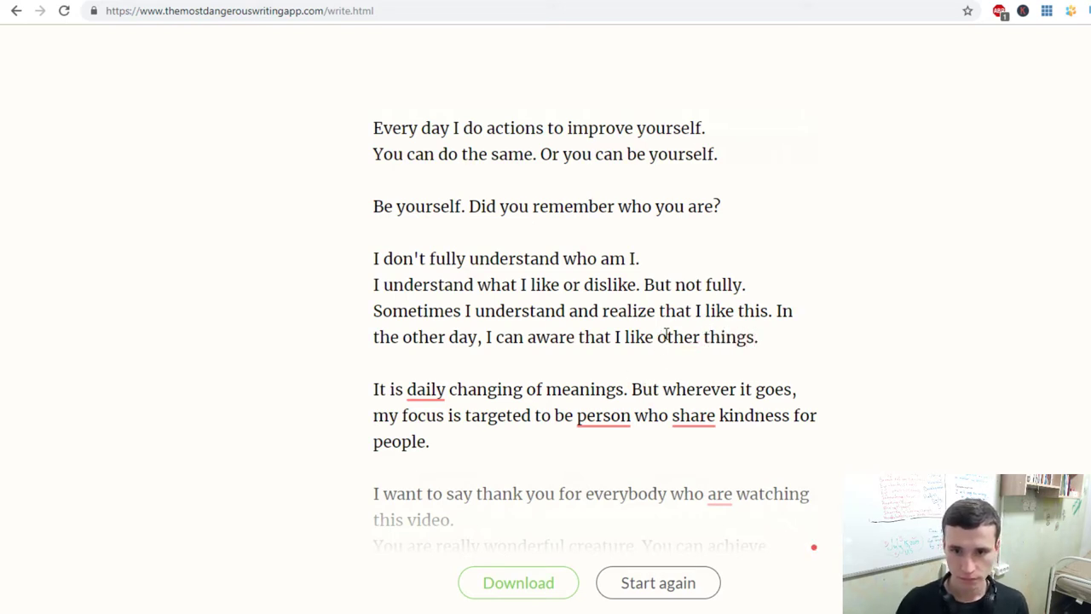
Fix the text to 'a daily changing' and 'to be a person who shares kindness'.
mouse_move(412, 389)
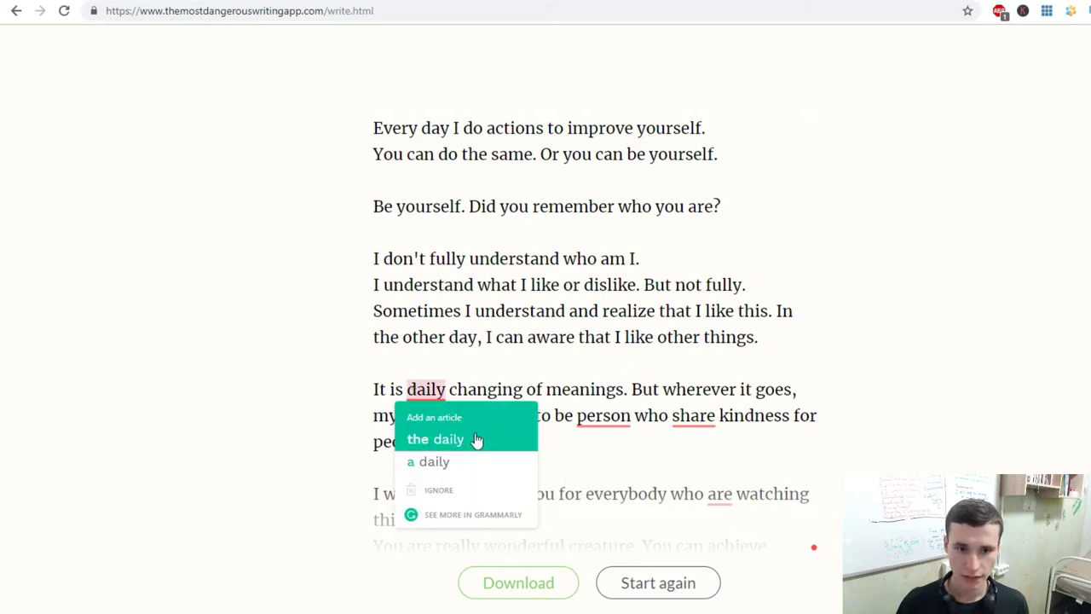
left_click(476, 461)
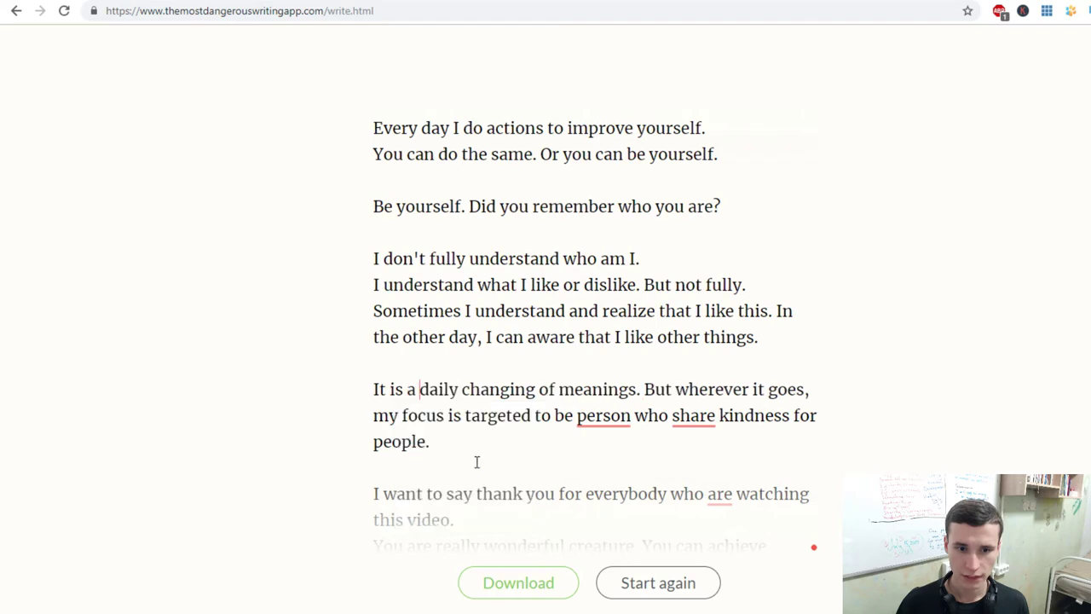
scroll(542, 431, "down", 1)
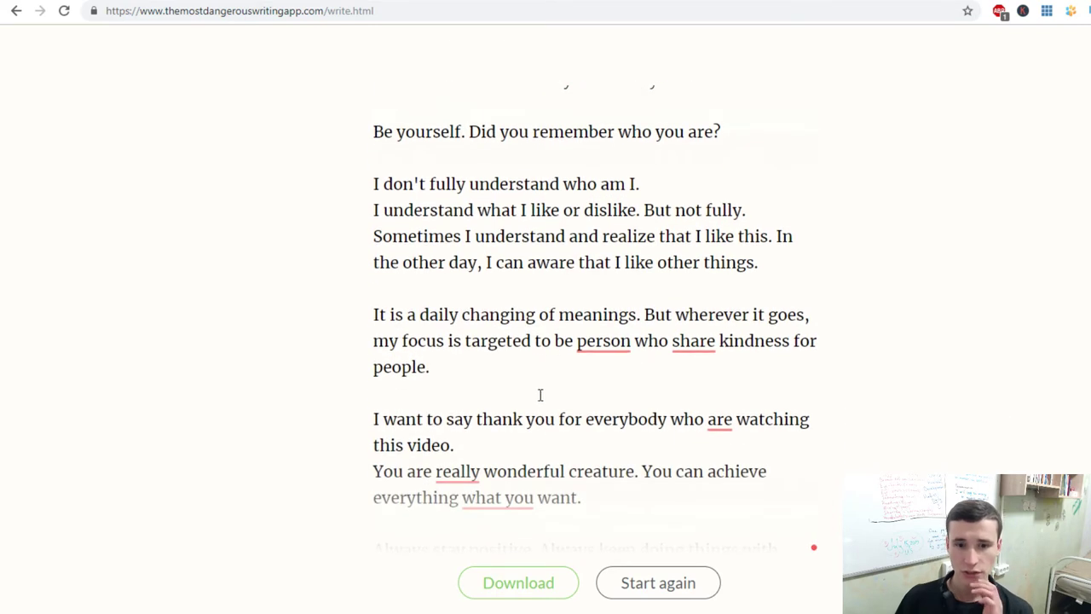
left_click(572, 340)
type("a")
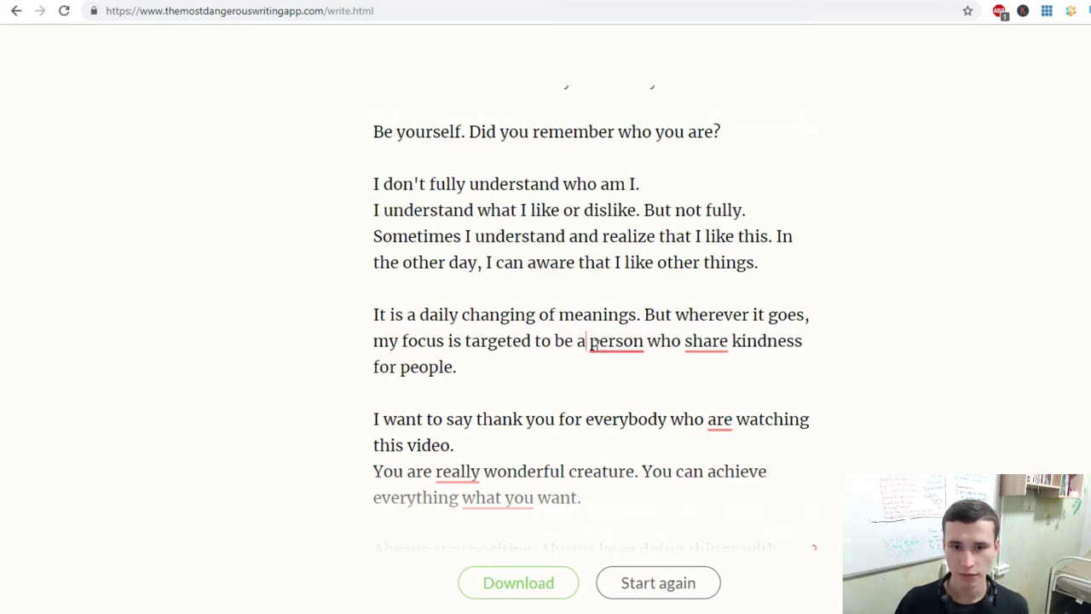
left_click(646, 340)
mouse_move(692, 336)
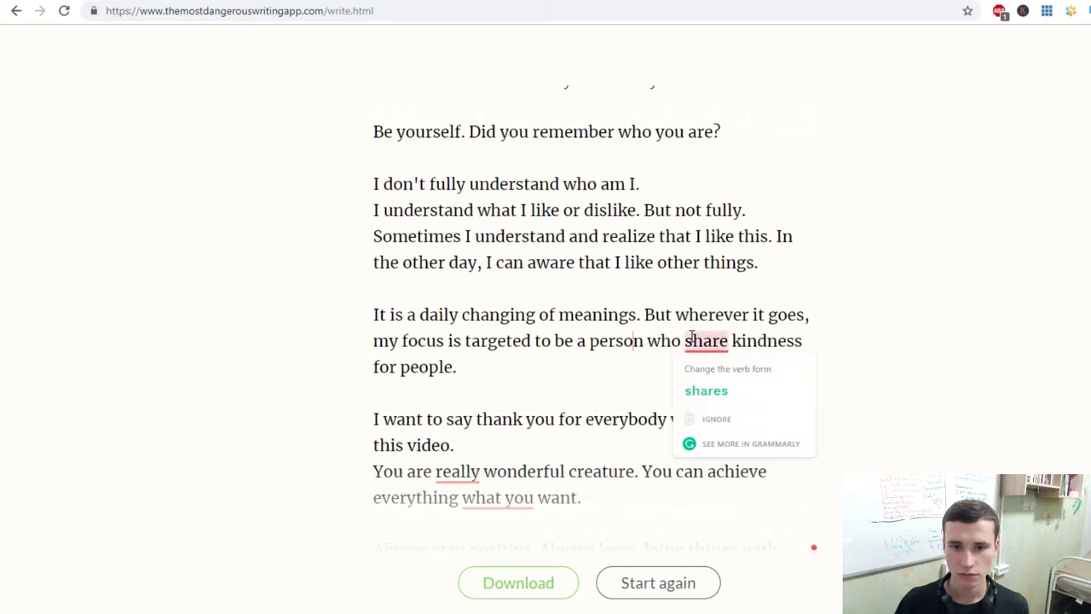
left_click(714, 388)
Apply Grammarly fixes 'who is watching', 'a really wonderful creature' and 'everything that you want'.
scroll(616, 371, "down", 1)
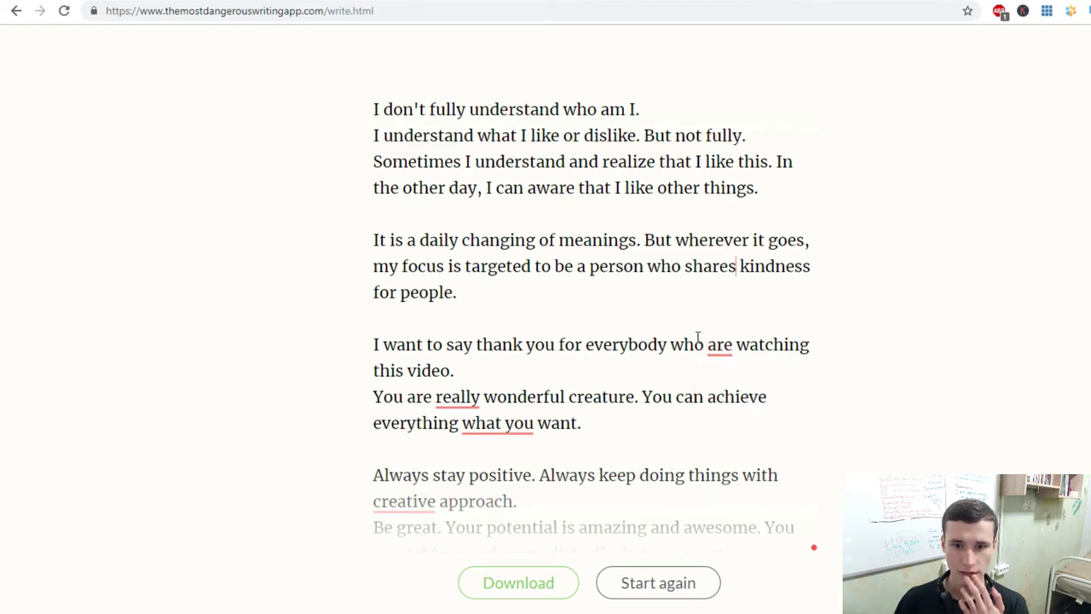
mouse_move(720, 349)
left_click(729, 375)
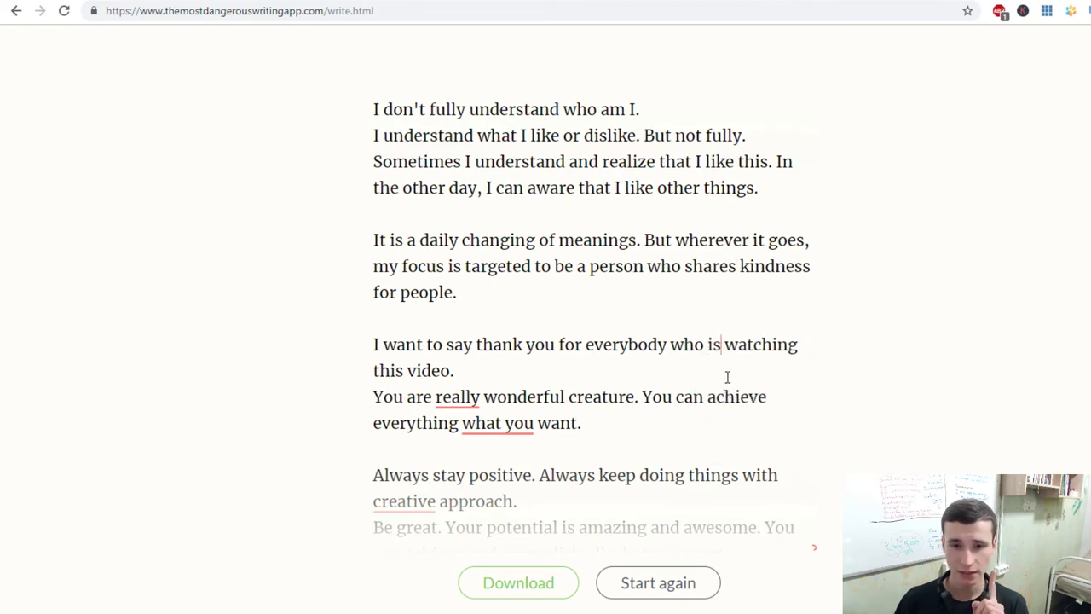
scroll(559, 397, "down", 1)
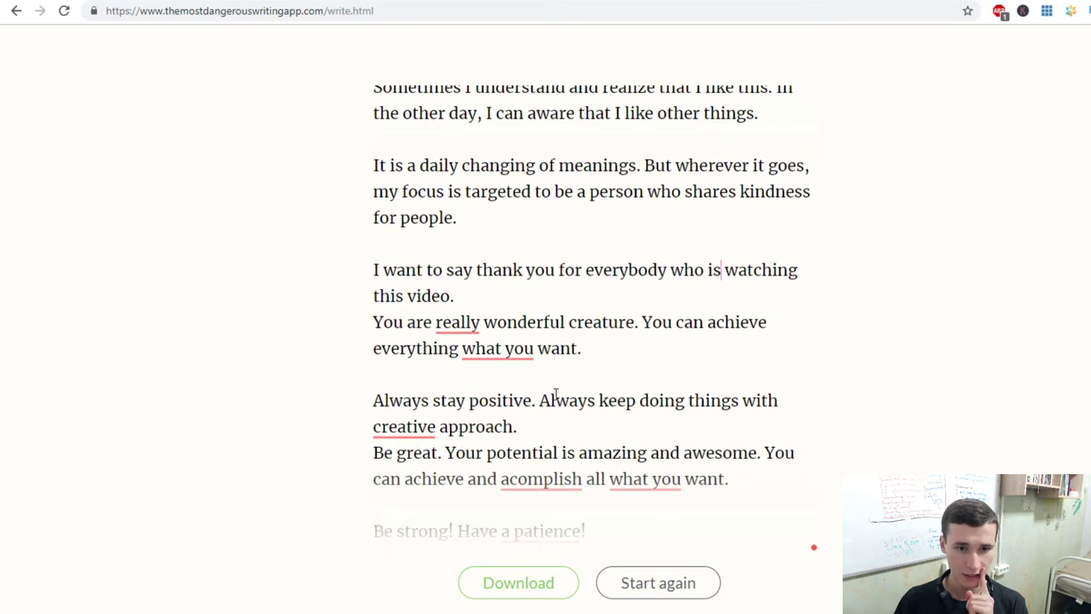
mouse_move(458, 325)
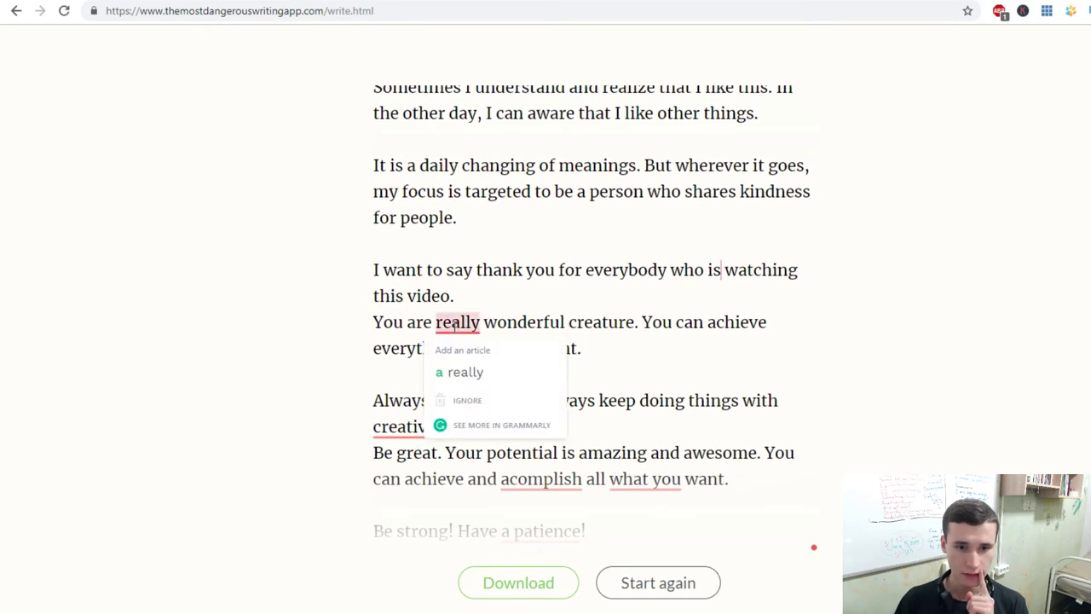
left_click(456, 372)
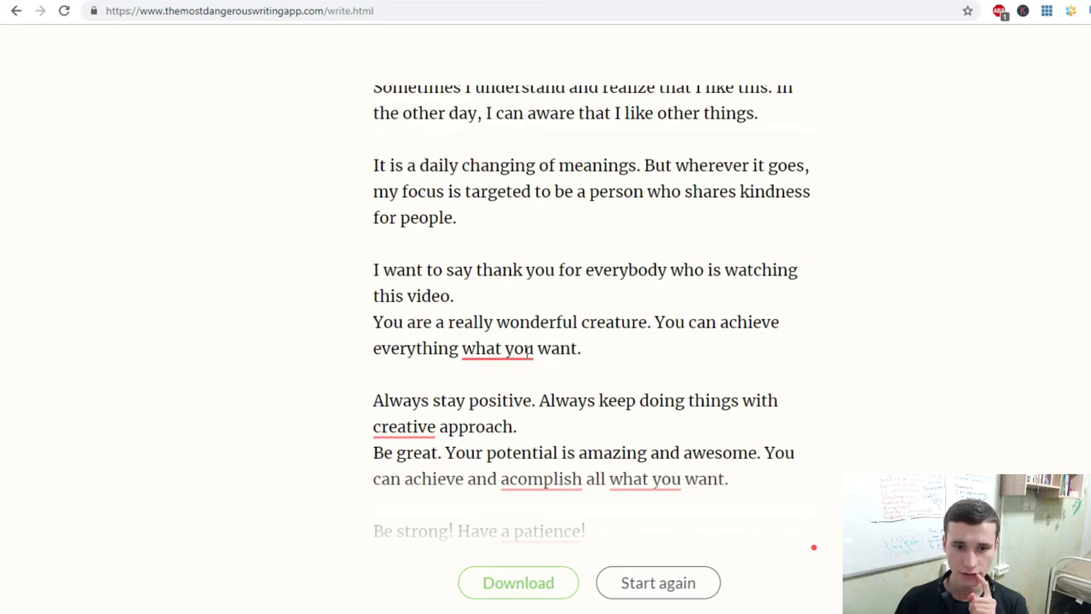
mouse_move(498, 350)
left_click(512, 397)
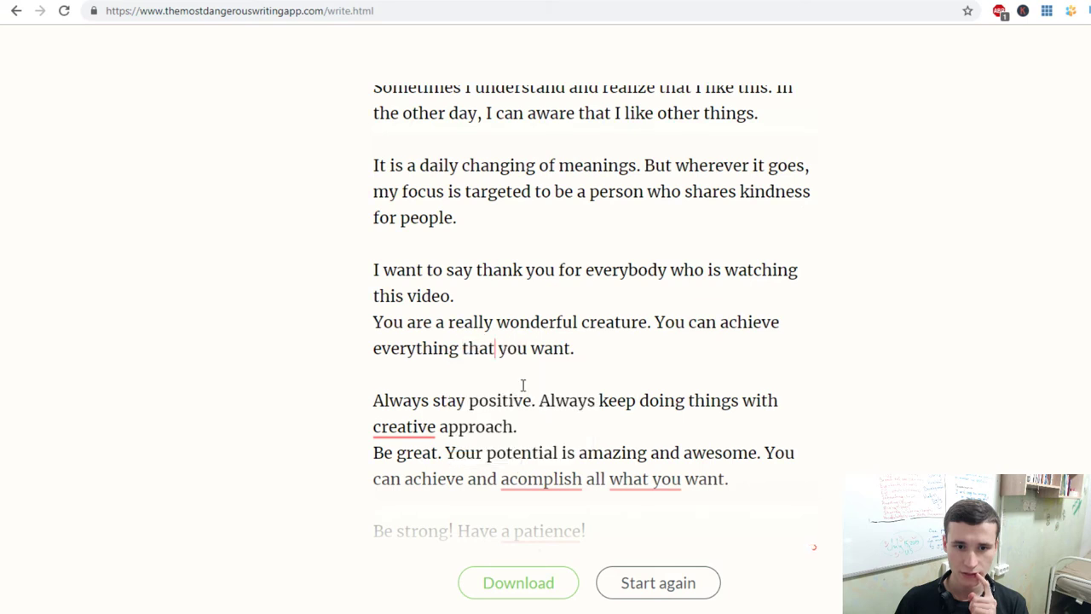
scroll(526, 383, "down", 1)
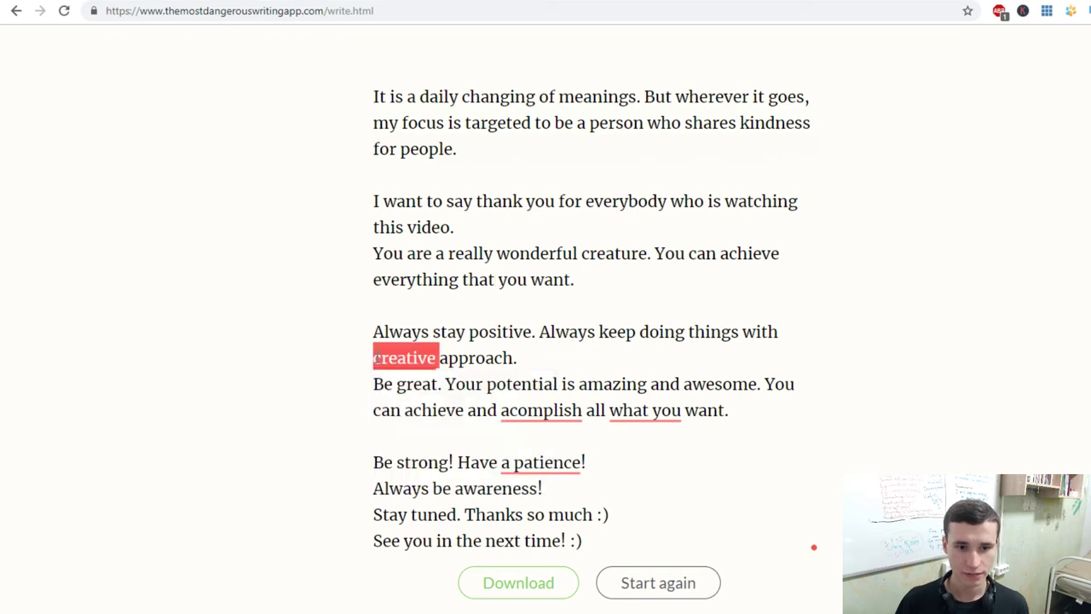
Apply Grammarly fixes 'a creative approach', 'accomplish', 'all that you want' and 'Have patience!'.
mouse_move(376, 358)
left_click(392, 407)
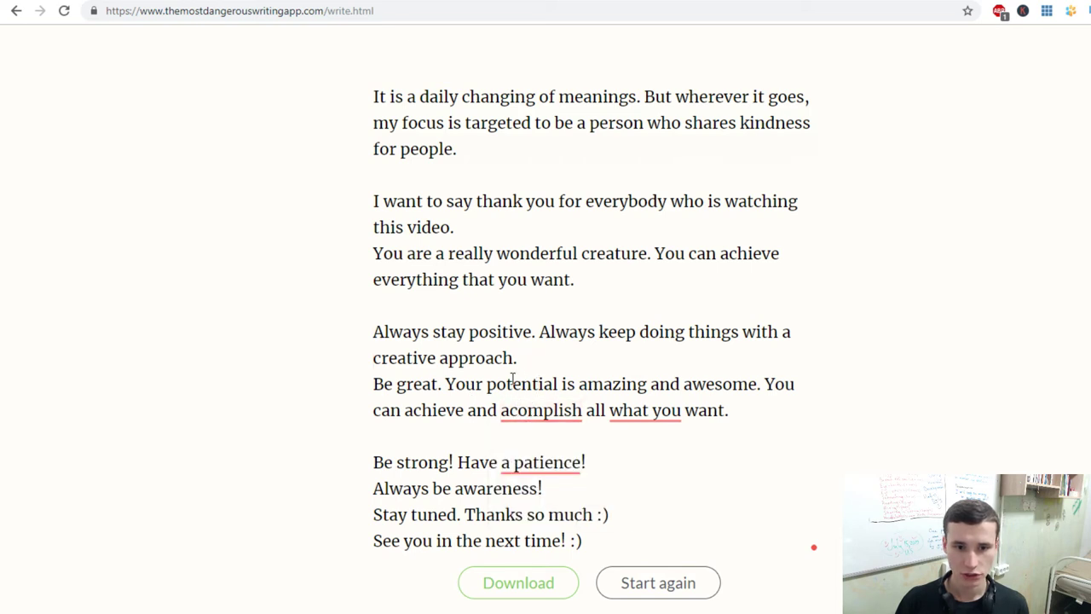
mouse_move(502, 407)
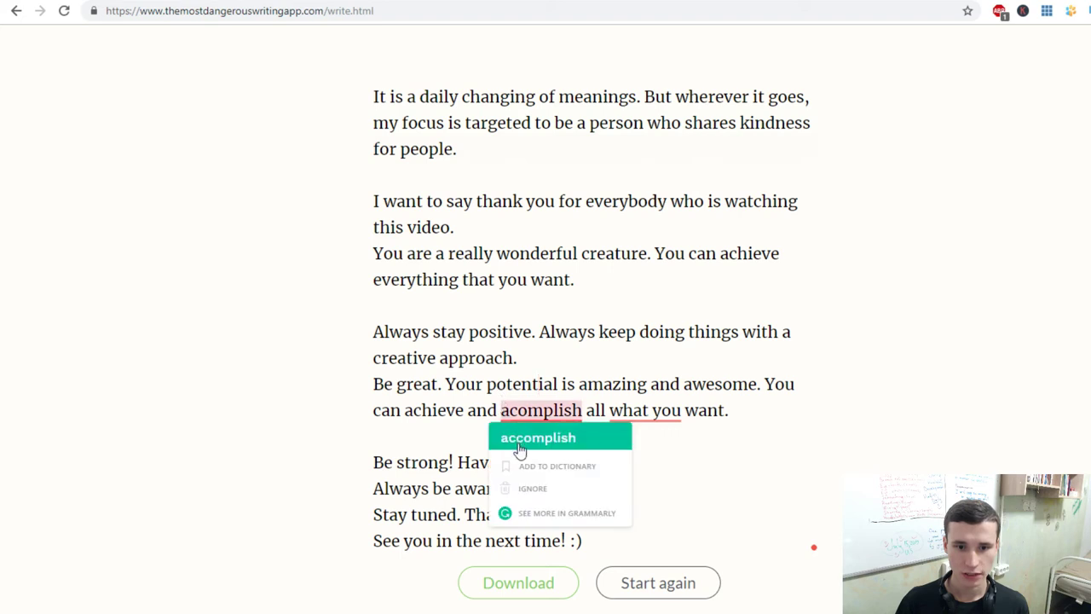
left_click(518, 440)
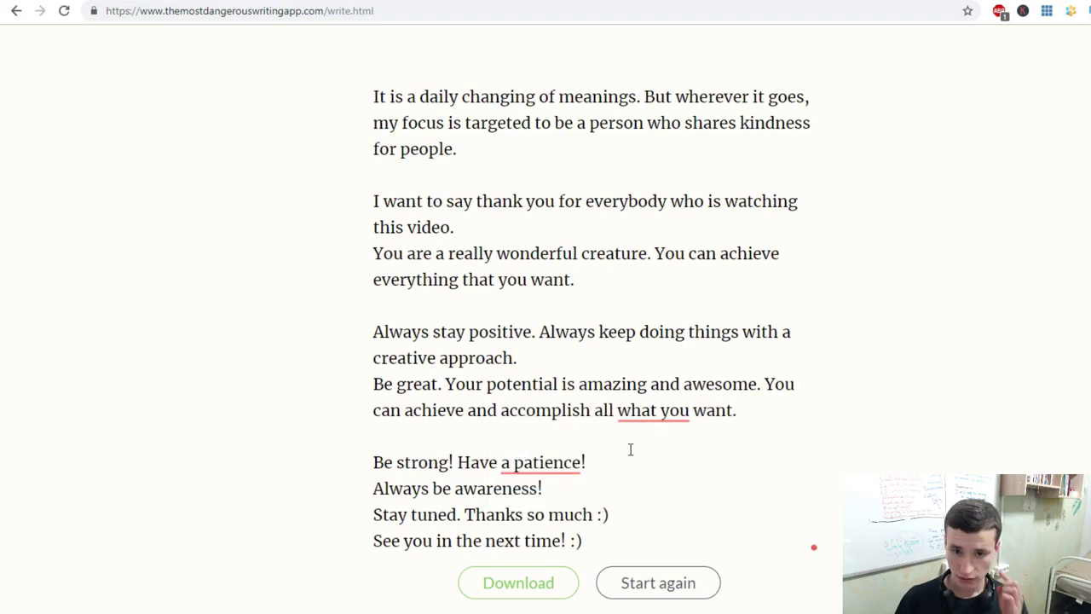
mouse_move(648, 412)
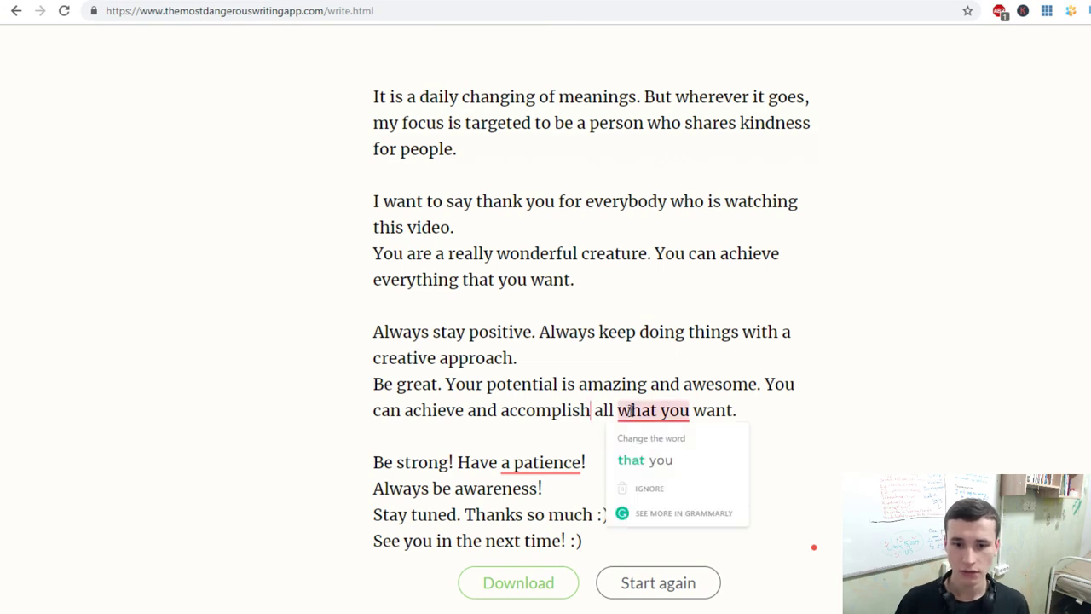
left_click(645, 457)
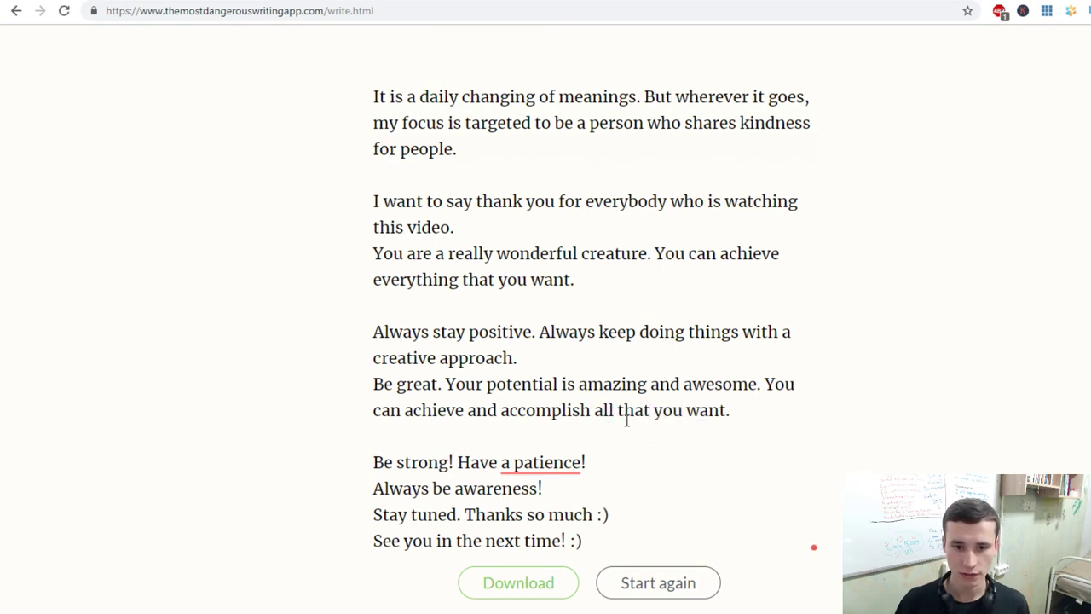
mouse_move(541, 462)
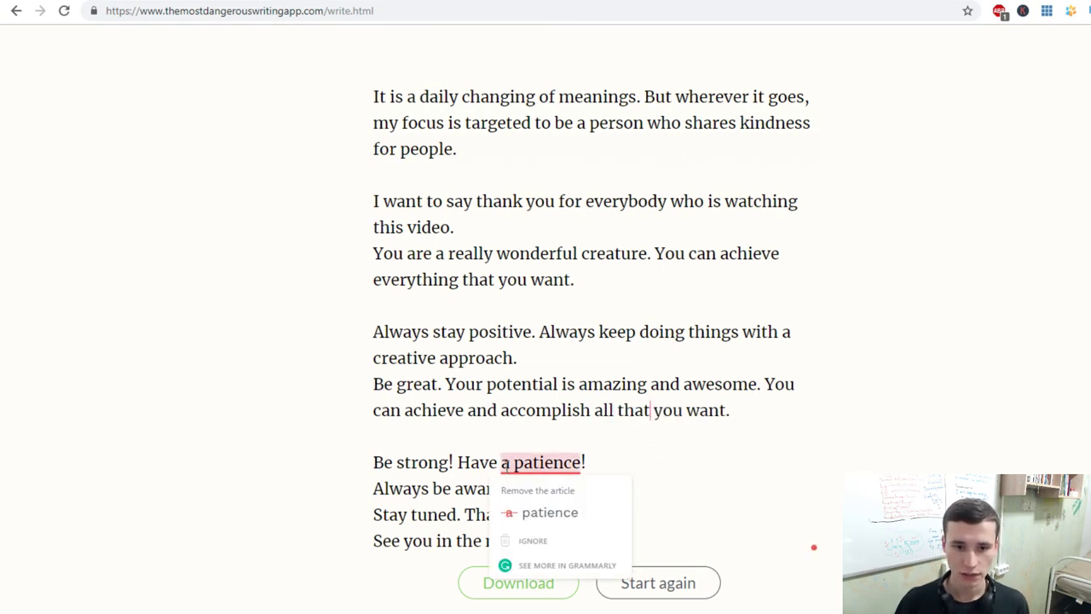
left_click(540, 512)
left_click(556, 441)
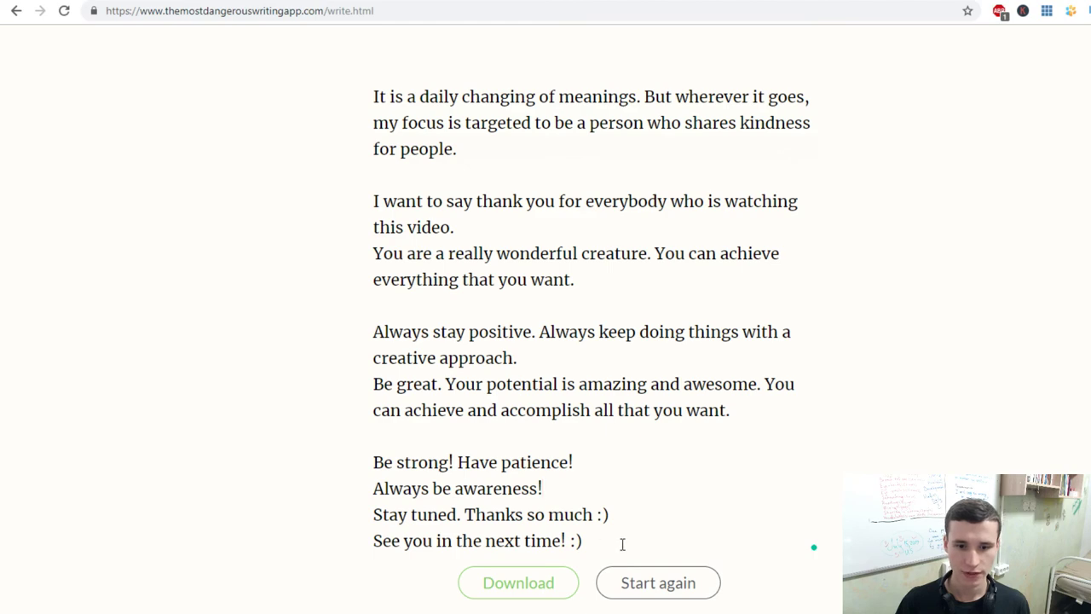
scroll(618, 526, "up", 4)
scroll(615, 517, "down", 4)
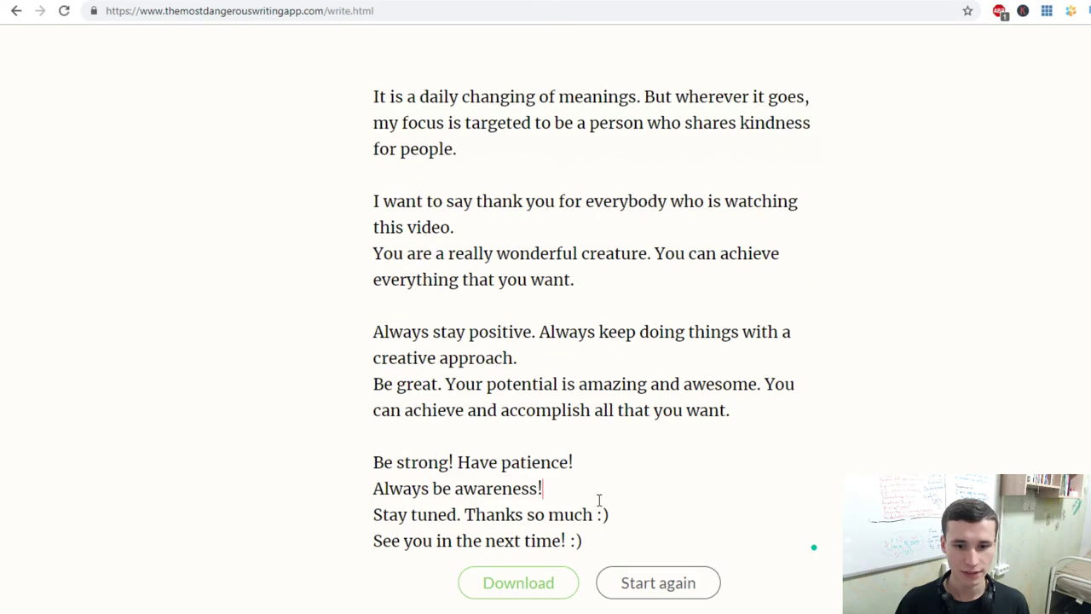